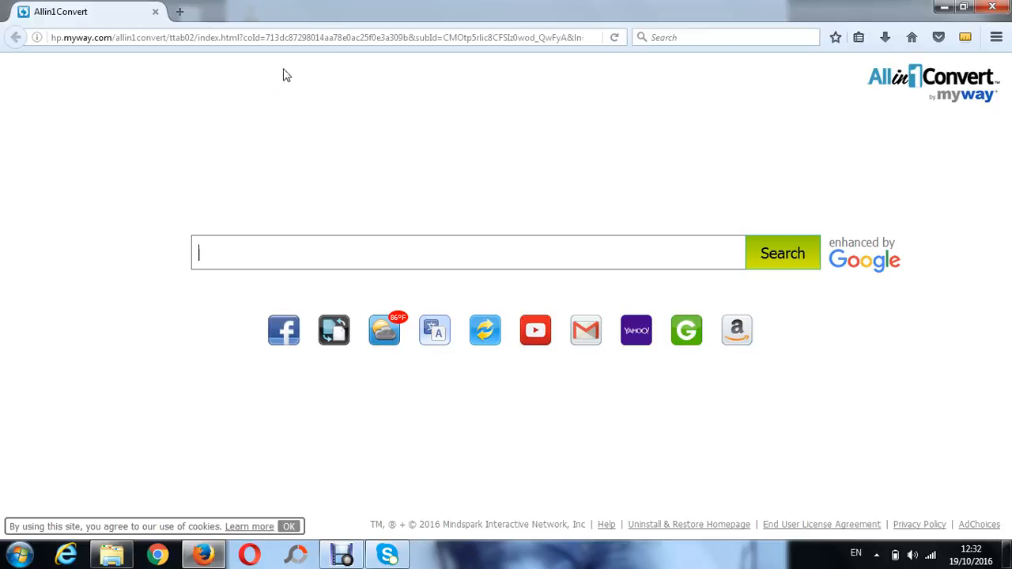
# Open gayemedia.com/cpanel in the browser
pyautogui.click(284, 36)
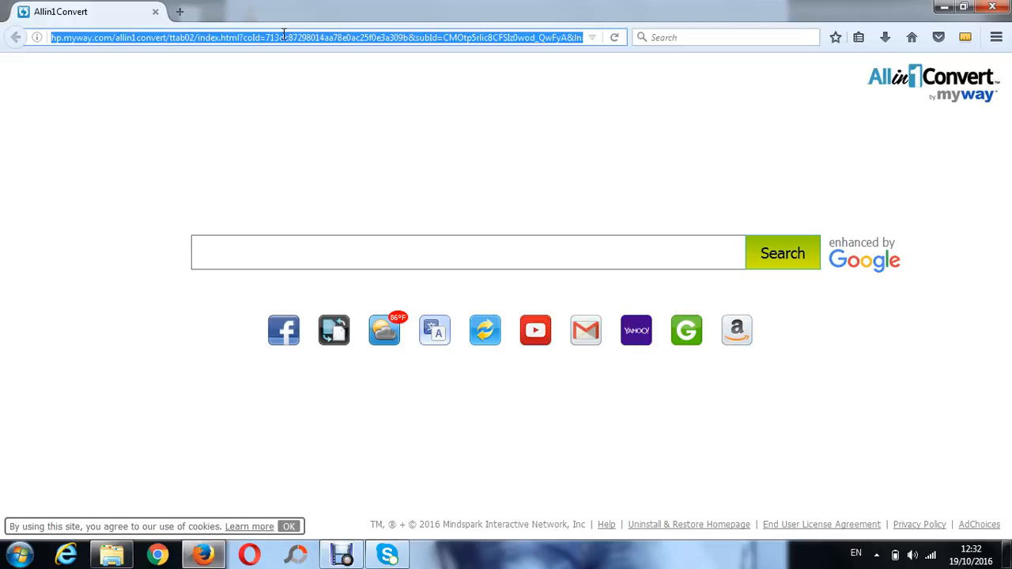
pyautogui.write('gaye')
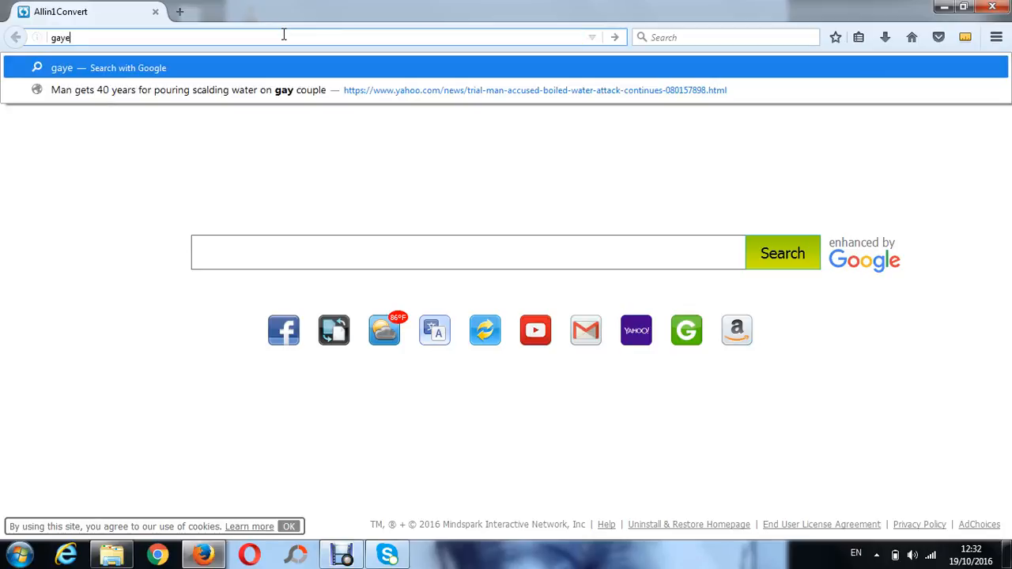
pyautogui.write('media.com/')
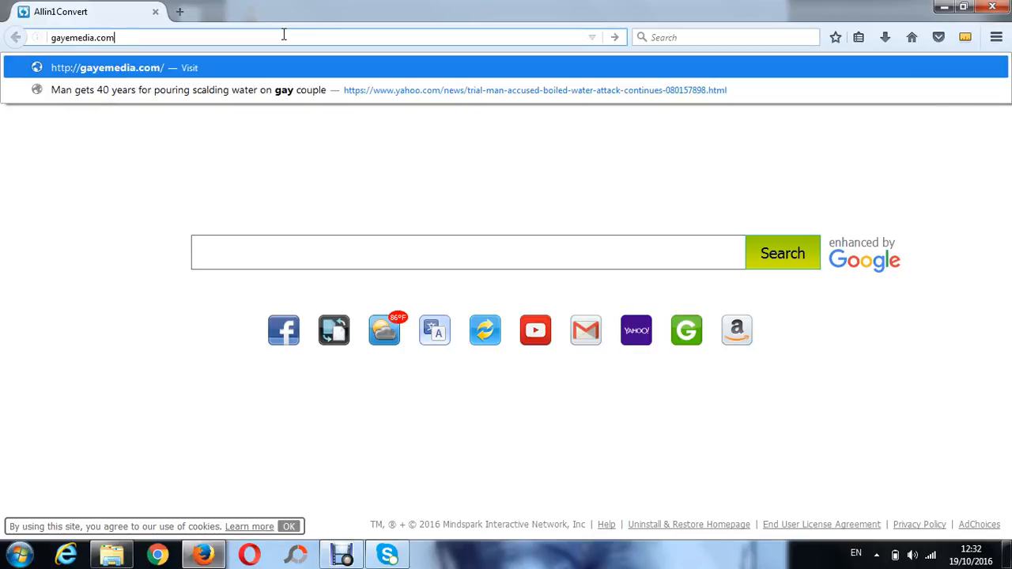
pyautogui.write('cpan')
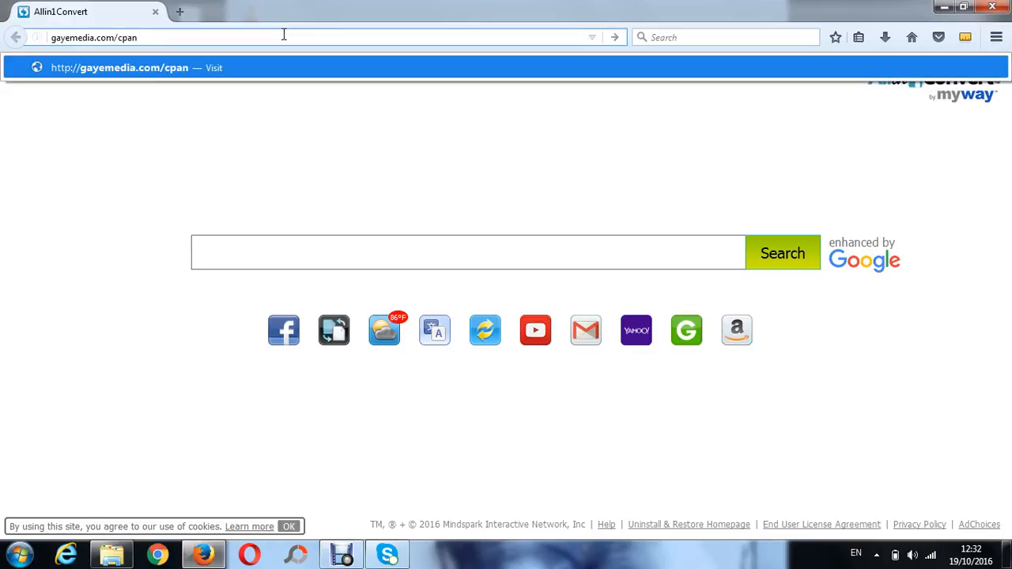
pyautogui.write('el')
pyautogui.press('Return')
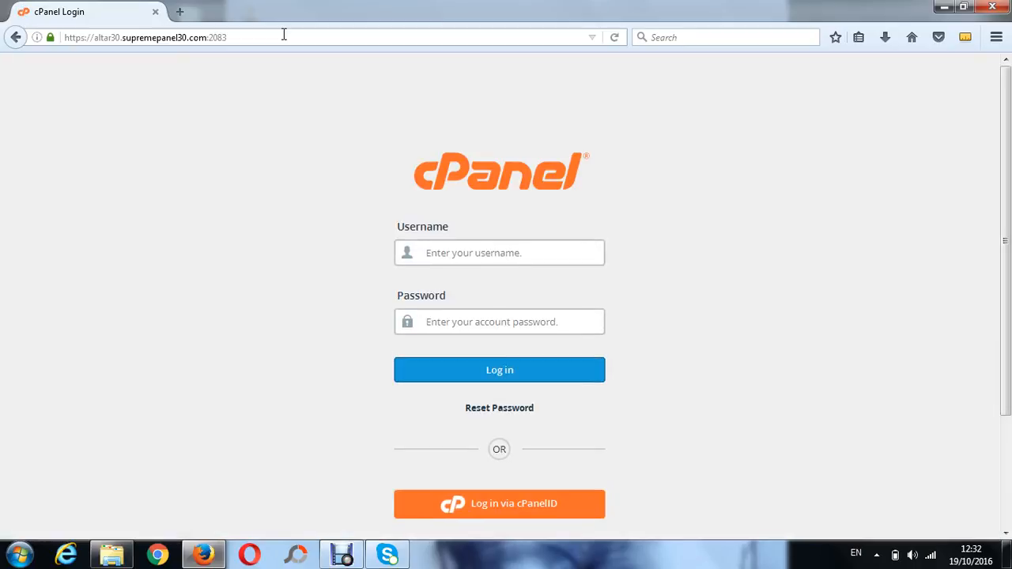
# Log in to cPanel with the account username and password, declining to have the browser remember the login
pyautogui.write('ga')
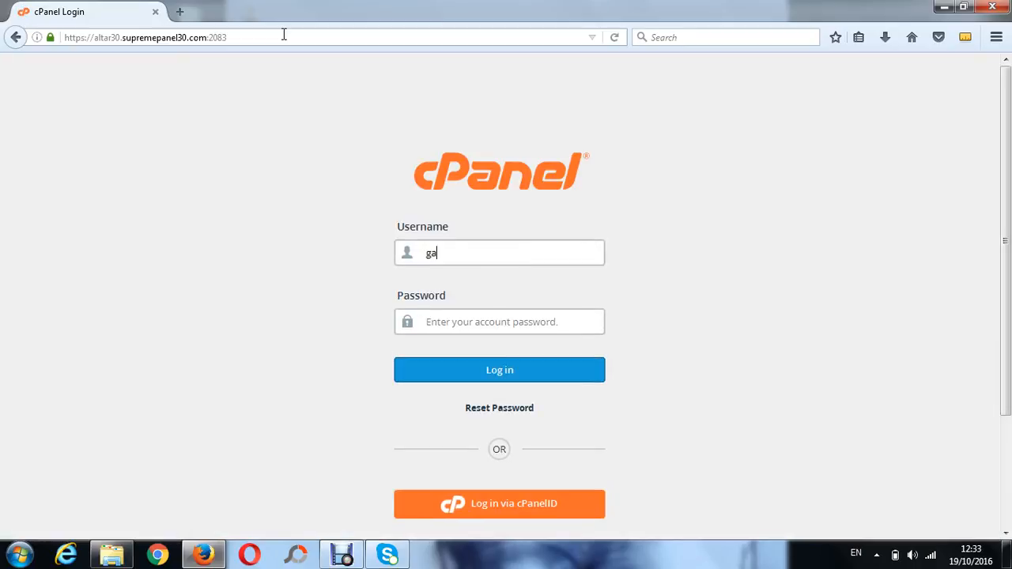
pyautogui.write('yemedia')
pyautogui.press('Tab')
pyautogui.write('********')
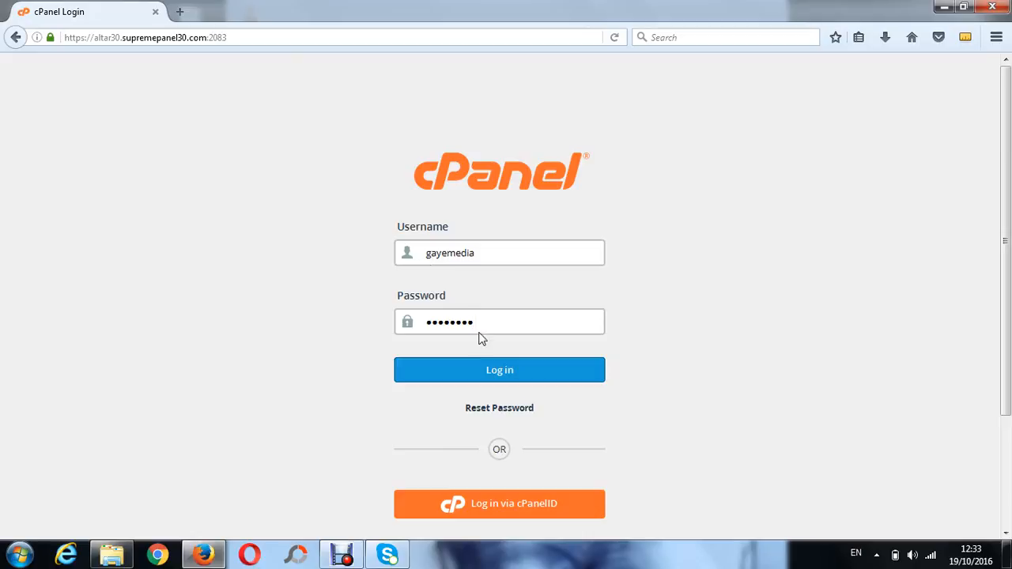
pyautogui.click(498, 372)
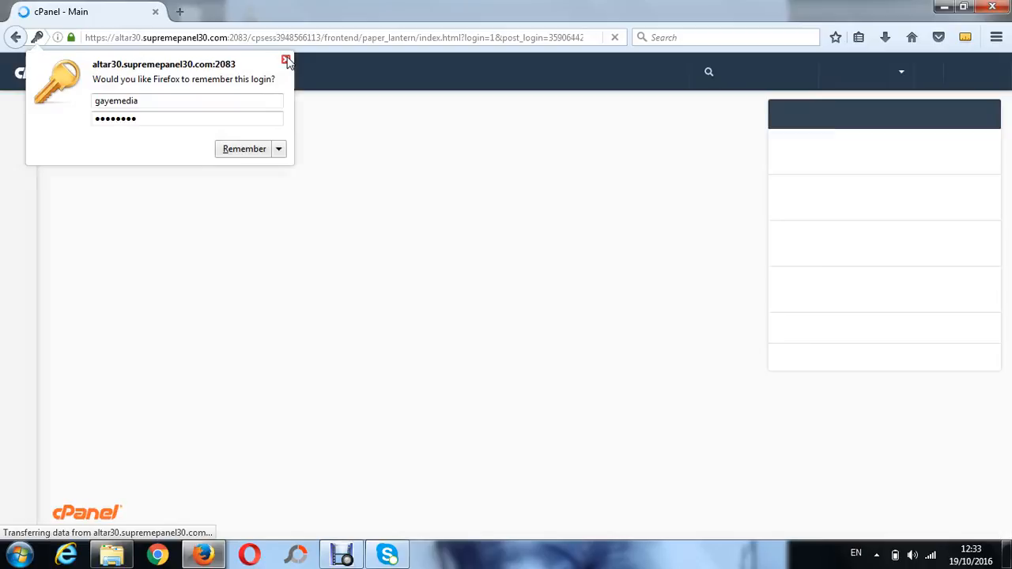
pyautogui.click(286, 61)
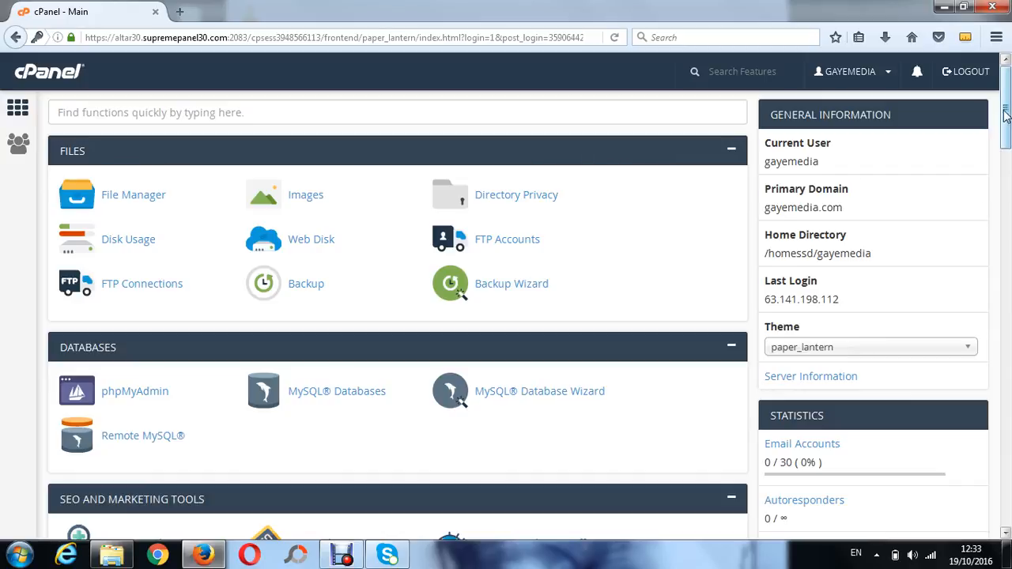
# Dismiss the Windows colour-scheme prompt and examine the cPanel dashboard's feature sections and statistics
pyautogui.scroll(-3, 1007, 114)
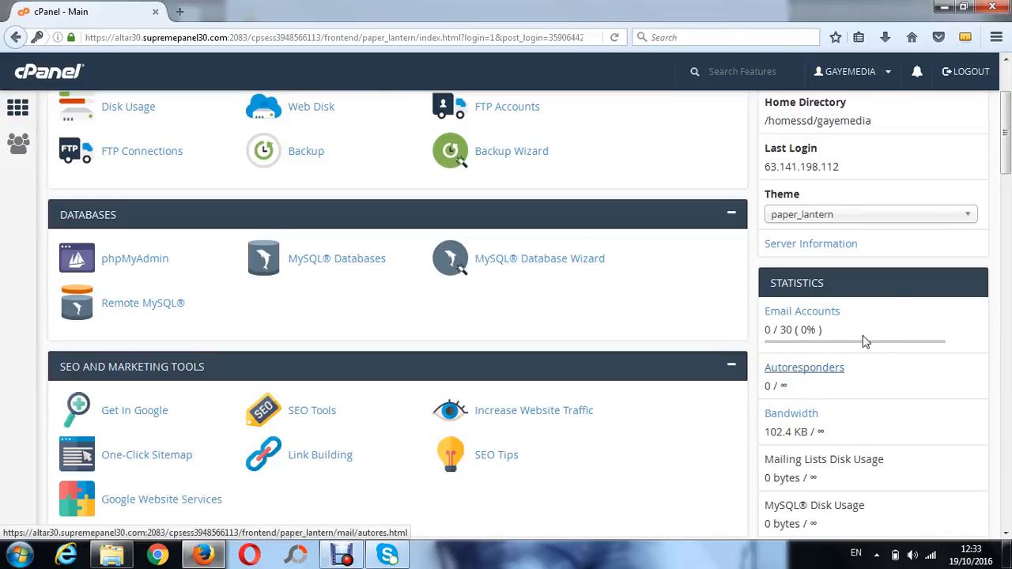
pyautogui.moveTo(1007, 171); pyautogui.dragTo(1006, 191)
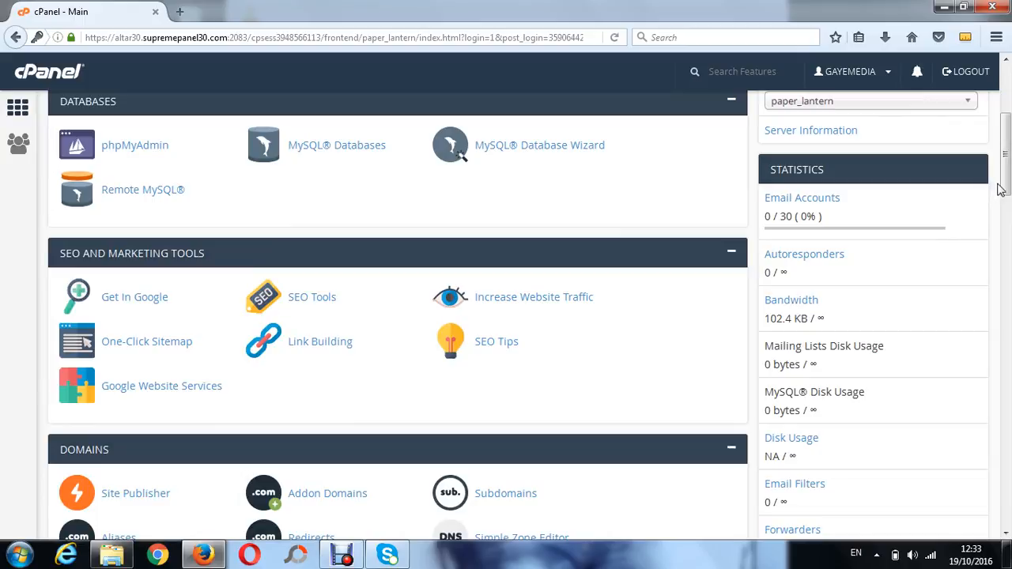
pyautogui.moveTo(1001, 190); pyautogui.dragTo(1002, 125)
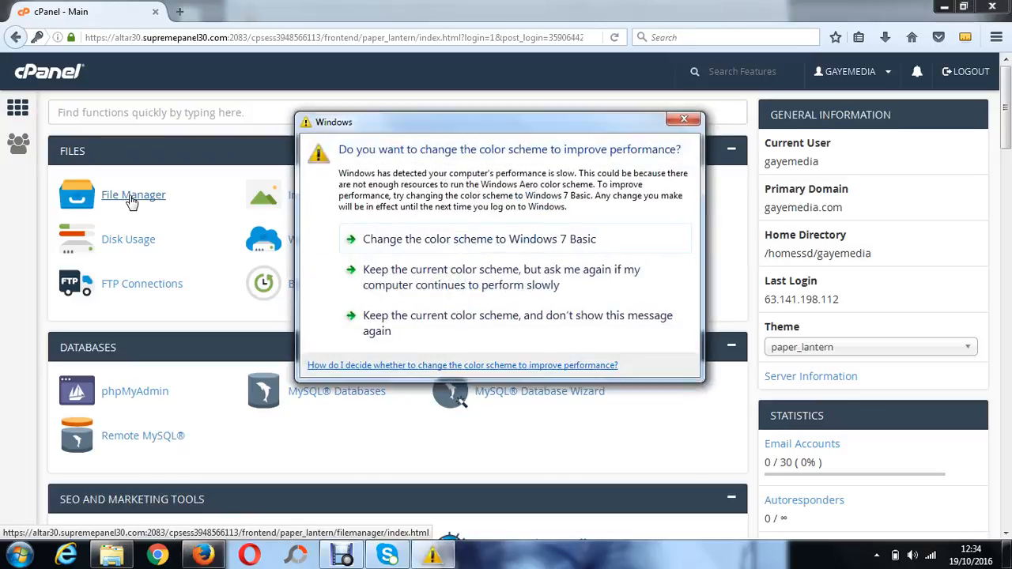
pyautogui.click(685, 120)
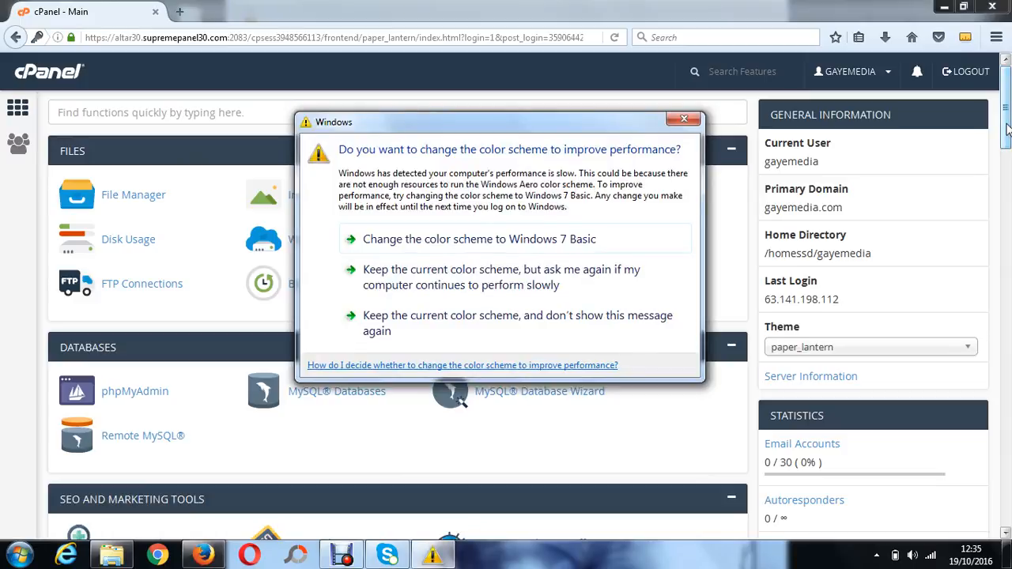
pyautogui.click(683, 121)
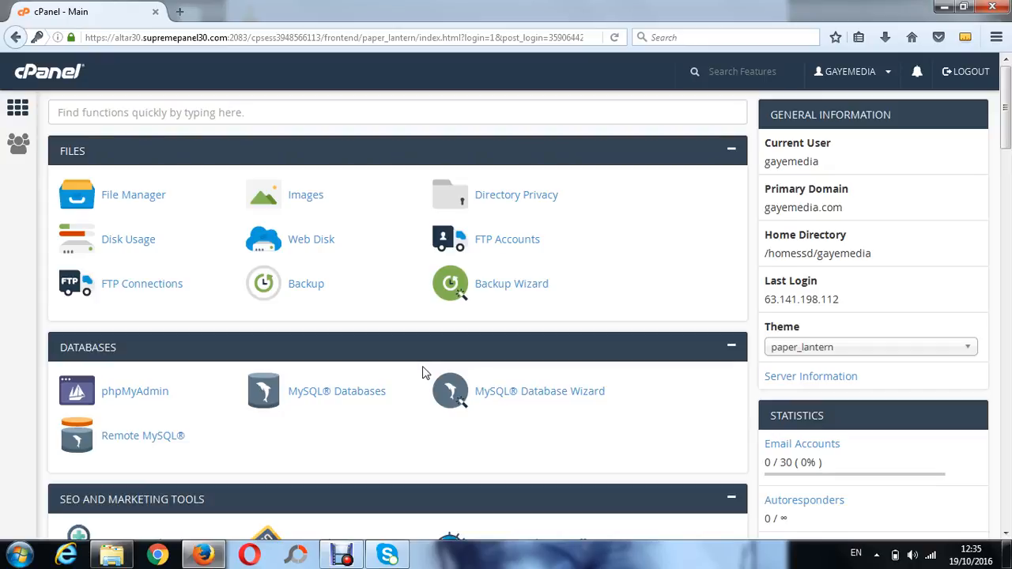
pyautogui.moveTo(1006, 126); pyautogui.dragTo(1007, 168)
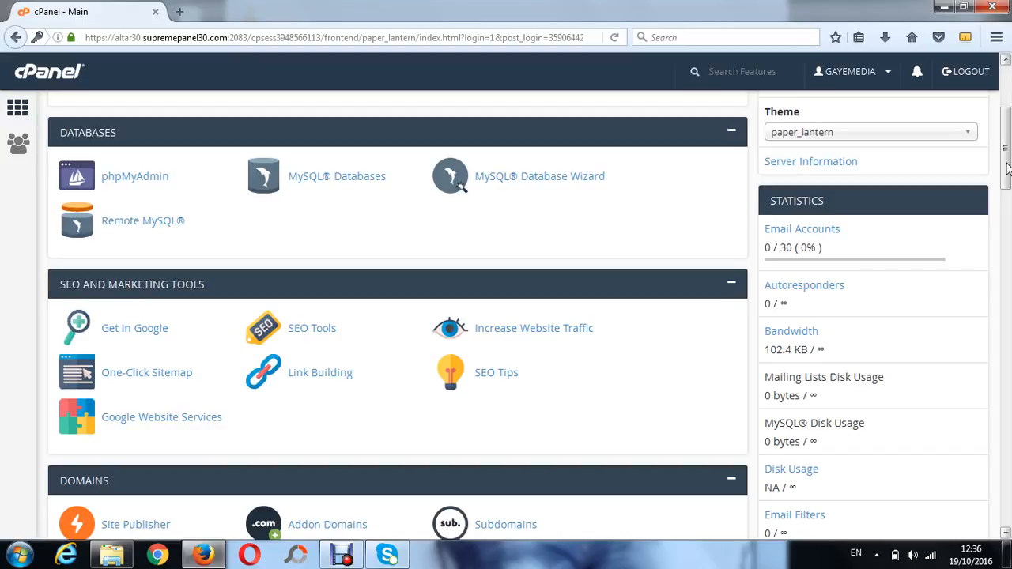
pyautogui.moveTo(1007, 168); pyautogui.dragTo(1005, 220)
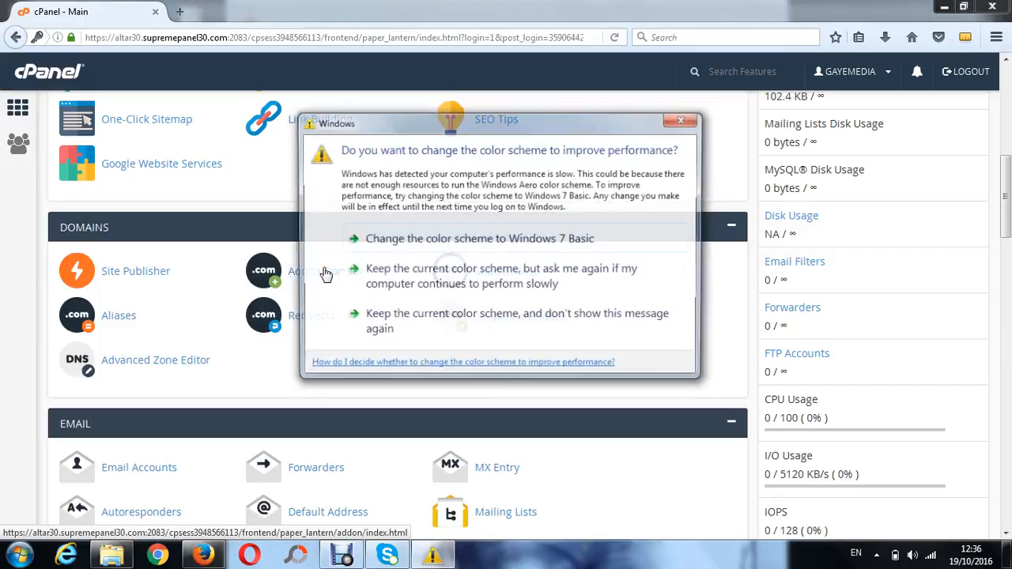
pyautogui.click(688, 121)
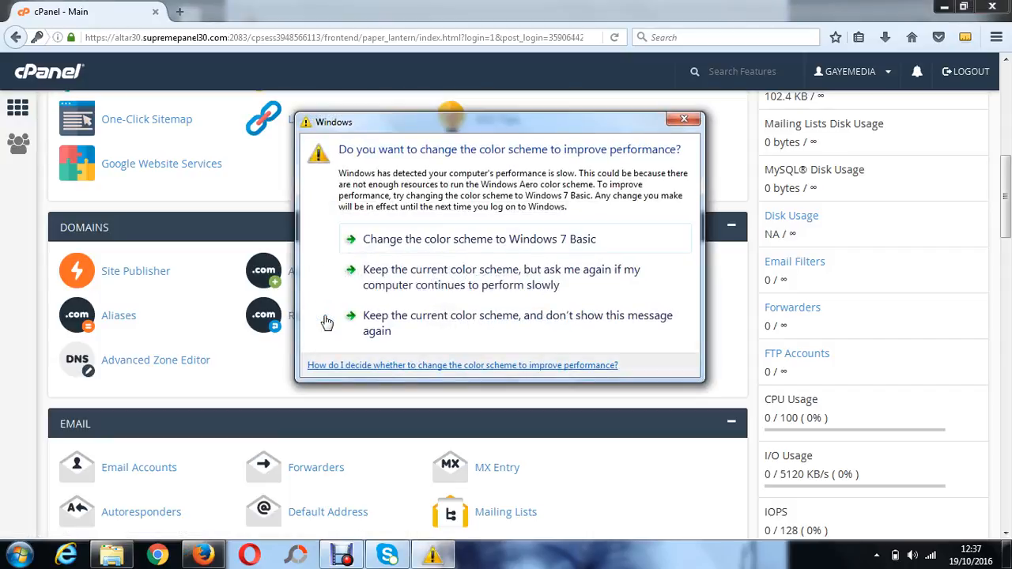
pyautogui.click(685, 119)
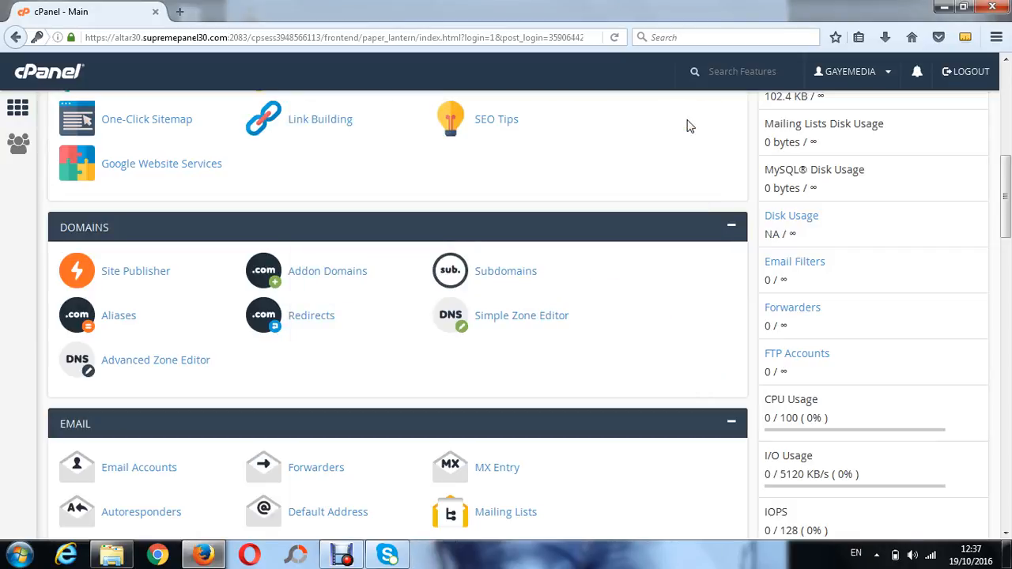
# Look through every cPanel dashboard section down to the bottom of the page
pyautogui.scroll(-2, 687, 126)
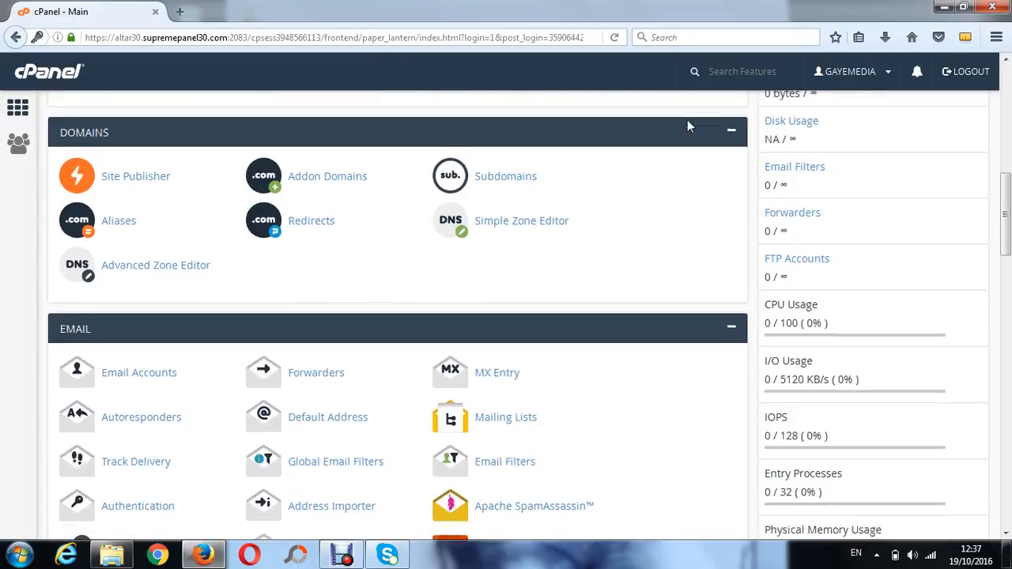
pyautogui.scroll(-3, 688, 126)
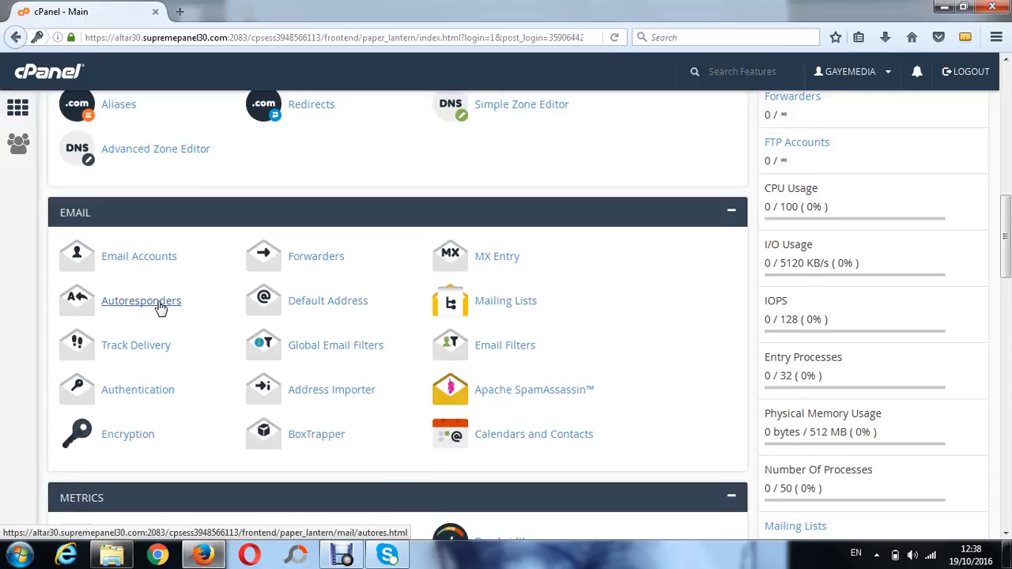
pyautogui.scroll(-5, 161, 307)
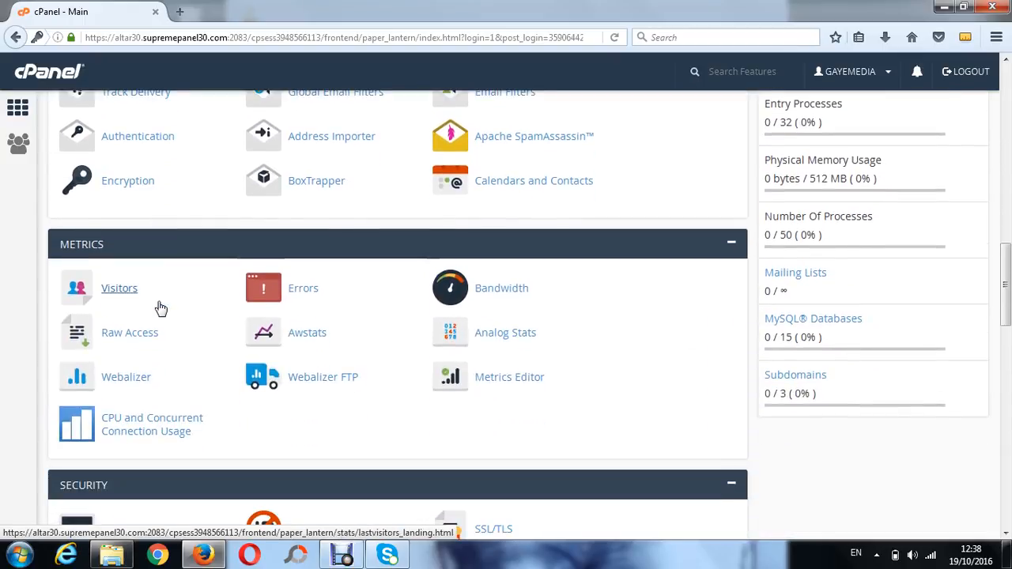
pyautogui.scroll(-4, 160, 306)
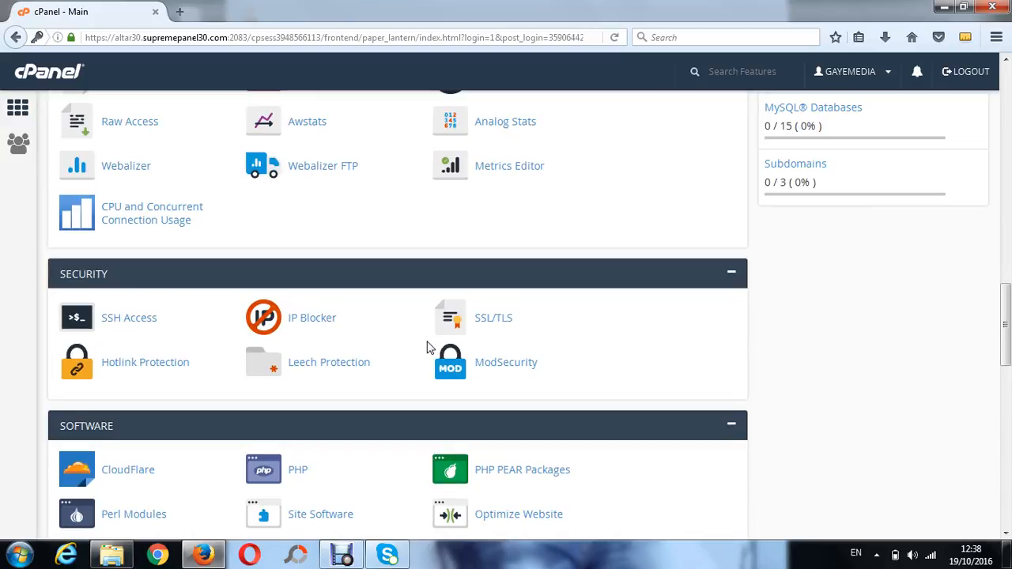
pyautogui.scroll(-3, 428, 348)
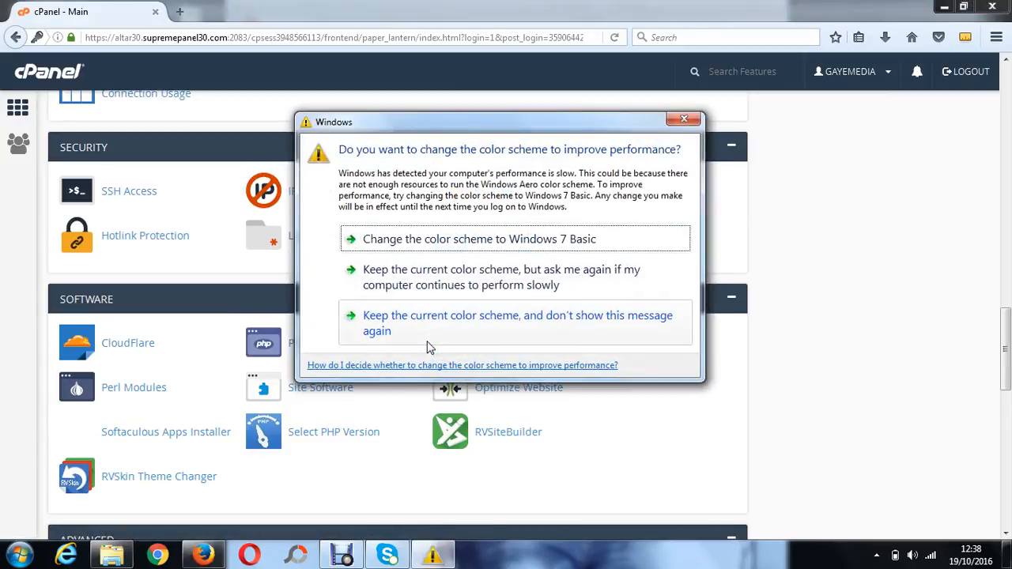
pyautogui.click(685, 121)
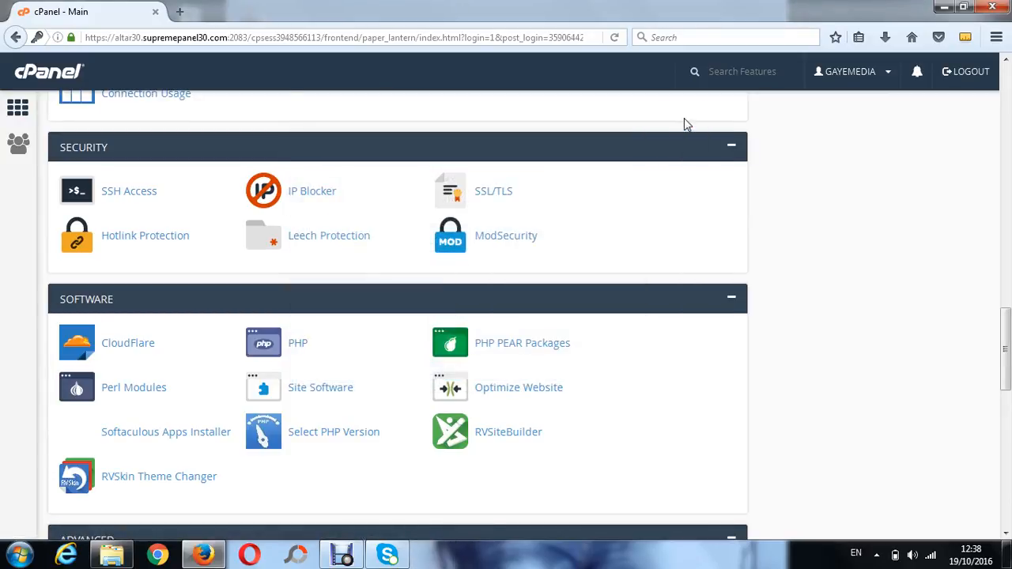
pyautogui.scroll(-3, 685, 123)
pyautogui.scroll(-2, 686, 125)
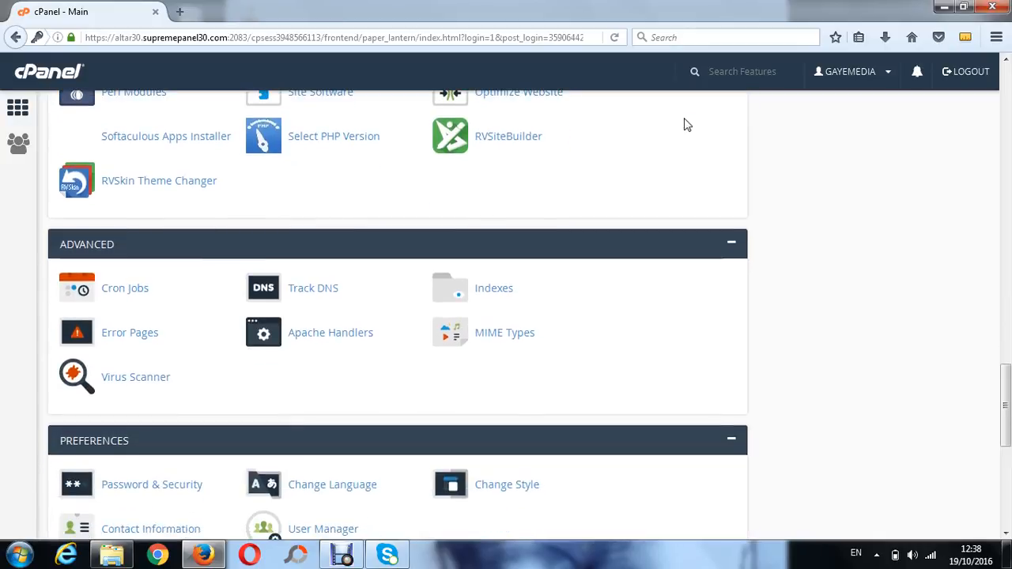
pyautogui.scroll(-2, 686, 124)
pyautogui.scroll(-4, 687, 125)
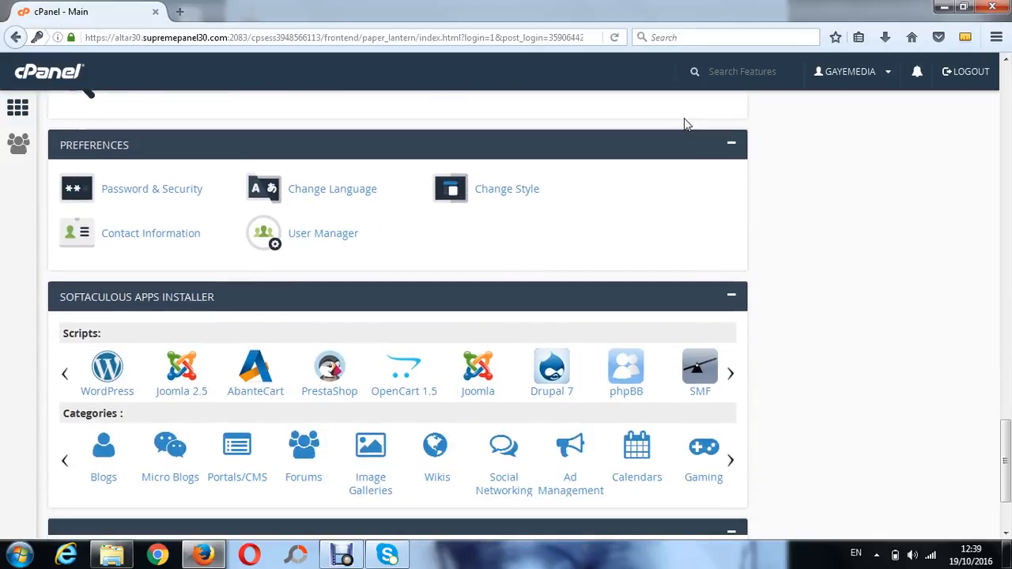
pyautogui.scroll(-1, 686, 124)
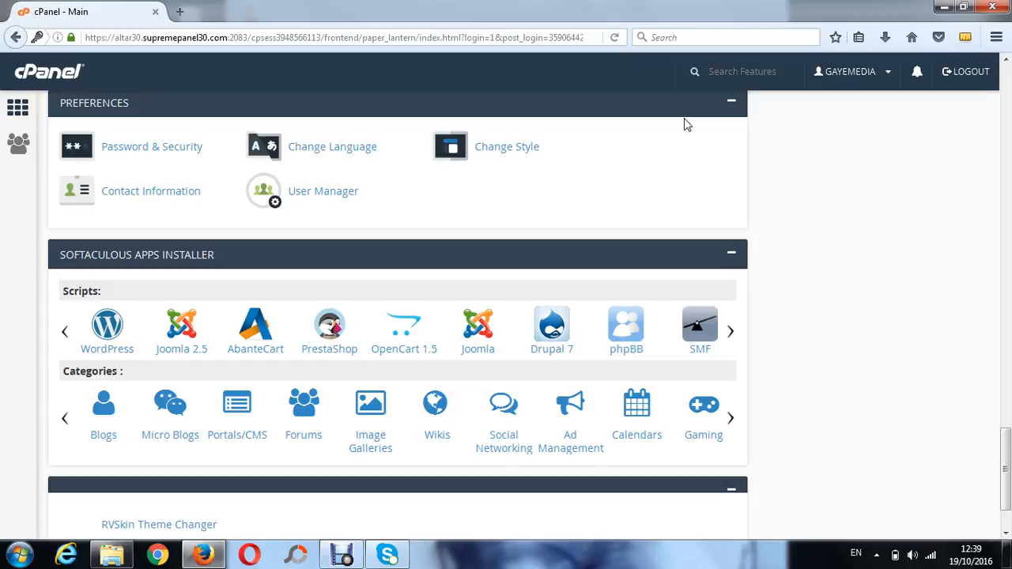
pyautogui.scroll(-2, 687, 125)
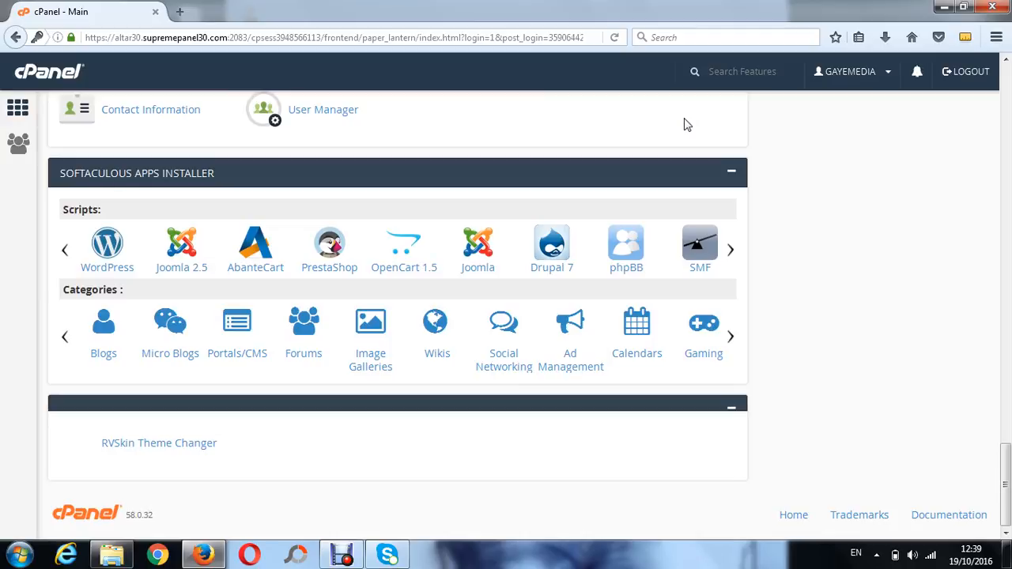
# Open the File Manager from the cPanel dashboard
pyautogui.scroll(5, 686, 124)
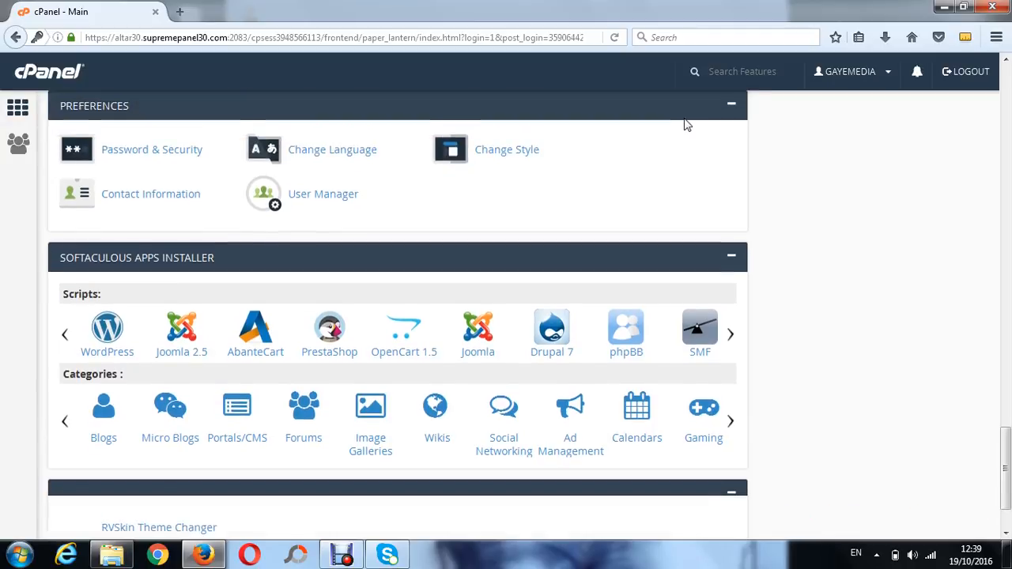
pyautogui.scroll(6, 686, 124)
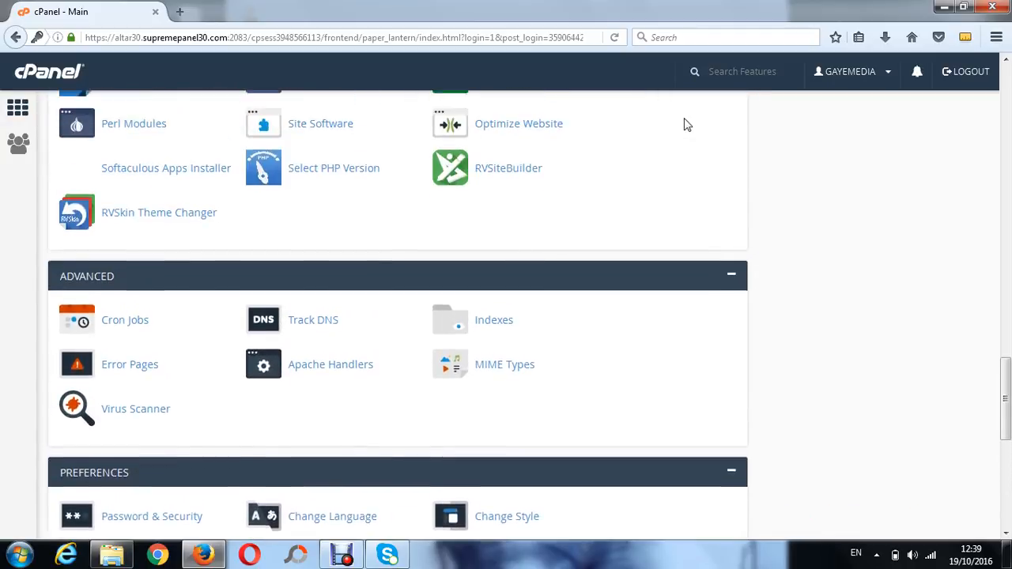
pyautogui.scroll(7, 686, 124)
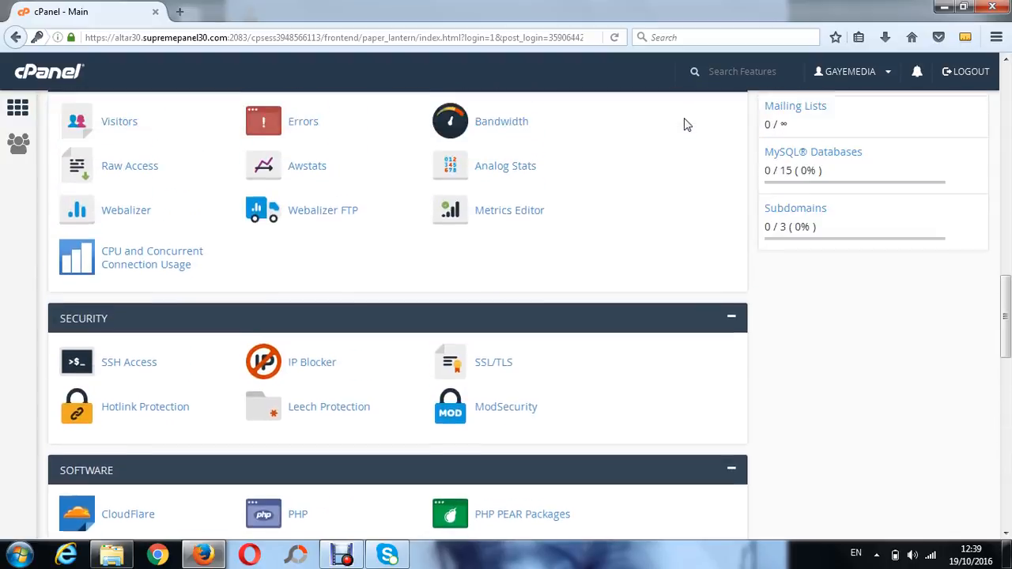
pyautogui.scroll(6, 686, 124)
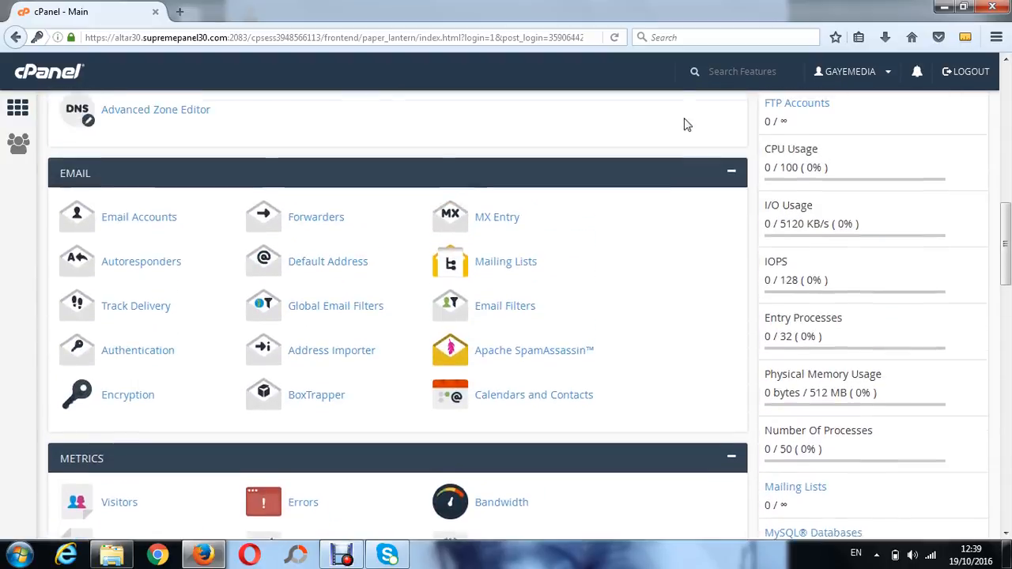
pyautogui.scroll(6, 687, 124)
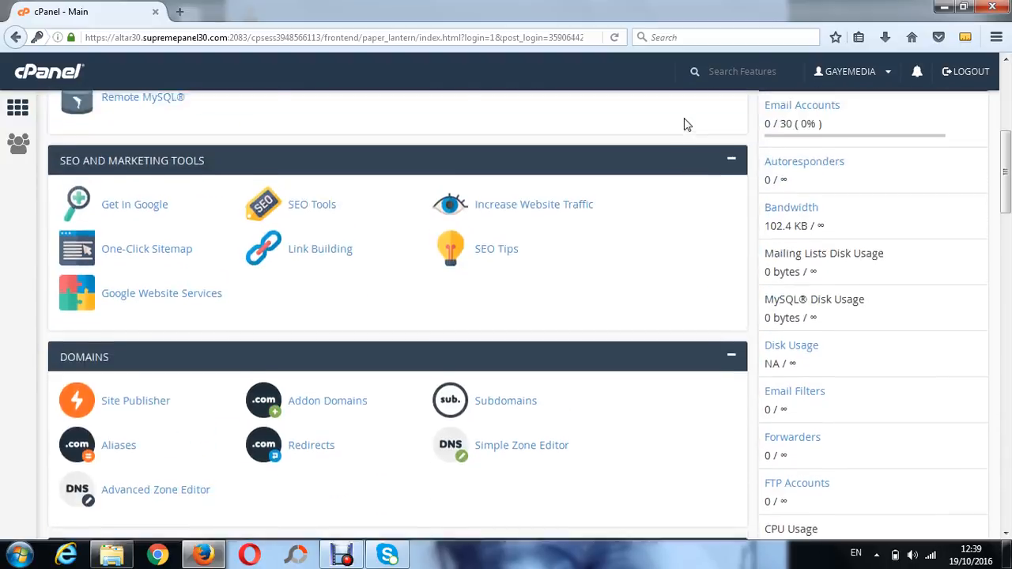
pyautogui.scroll(2, 686, 125)
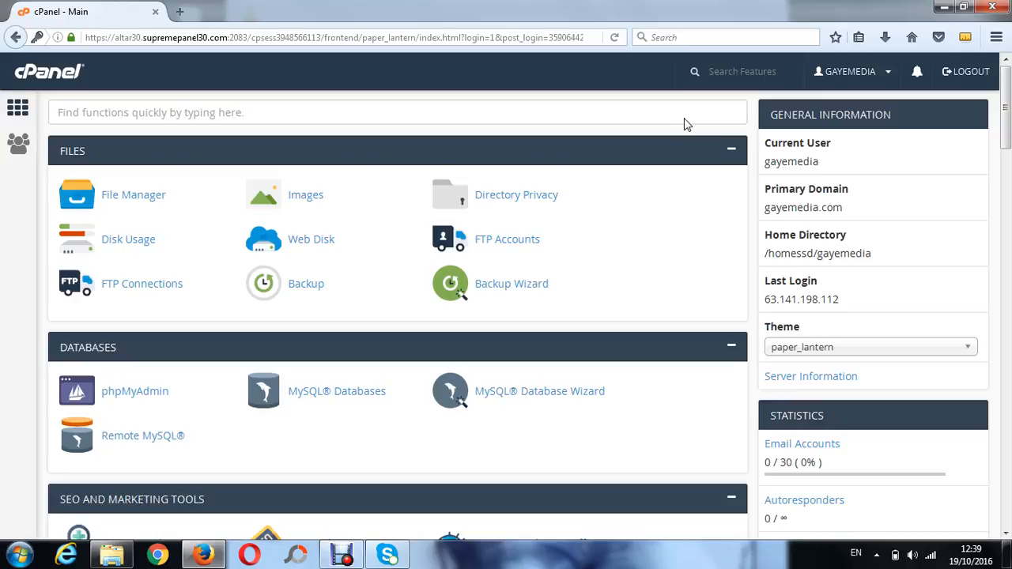
pyautogui.click(136, 203)
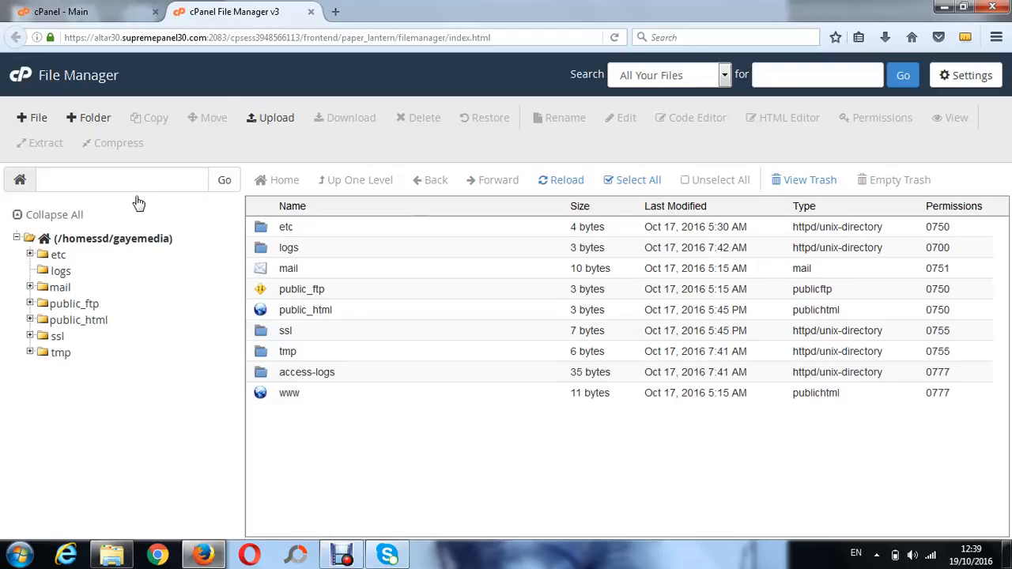
# Open the public_html folder and visit gayemedia.com in a new browser tab to view the site
pyautogui.doubleClick(382, 312)
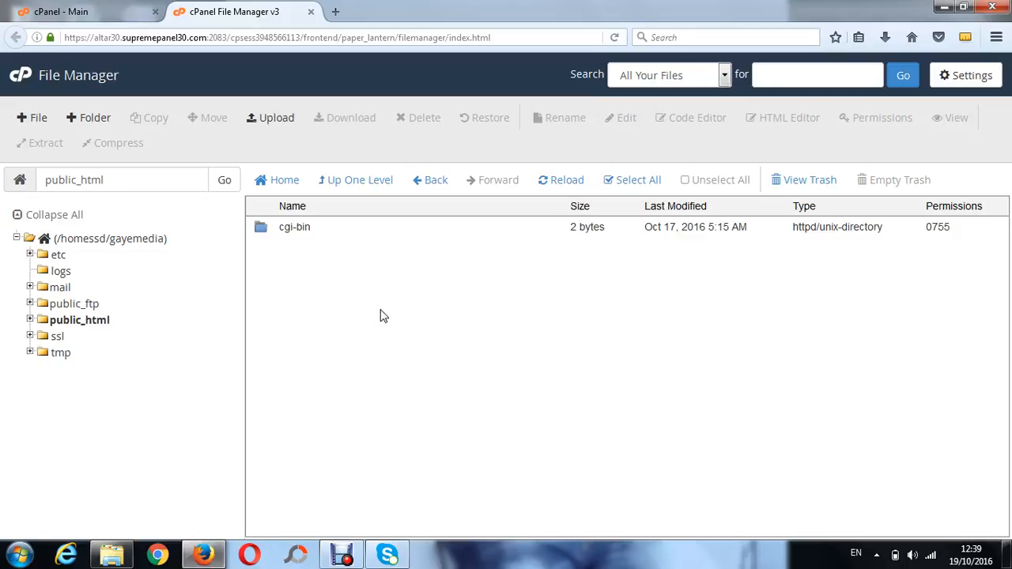
pyautogui.click(336, 14)
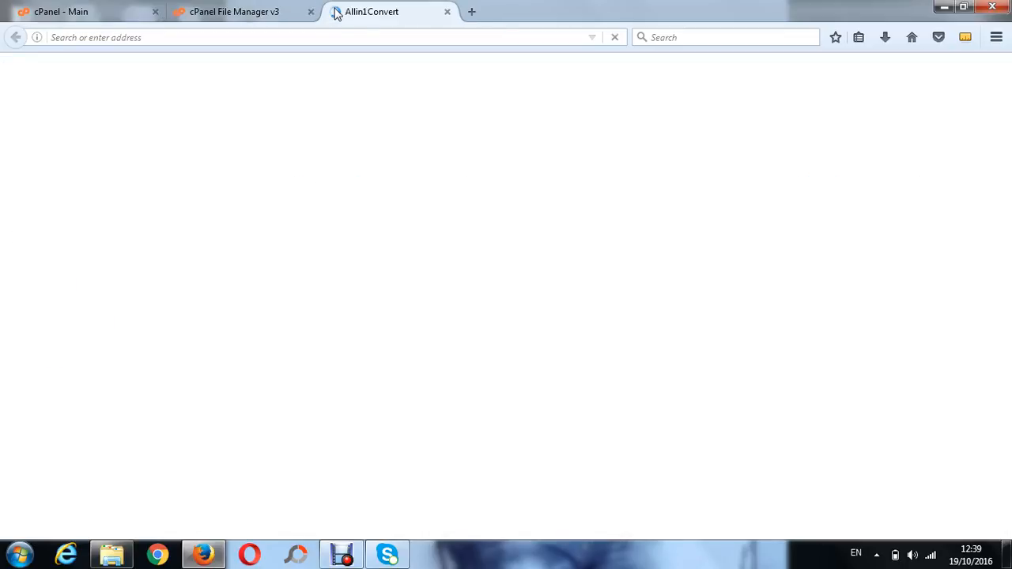
pyautogui.write('g')
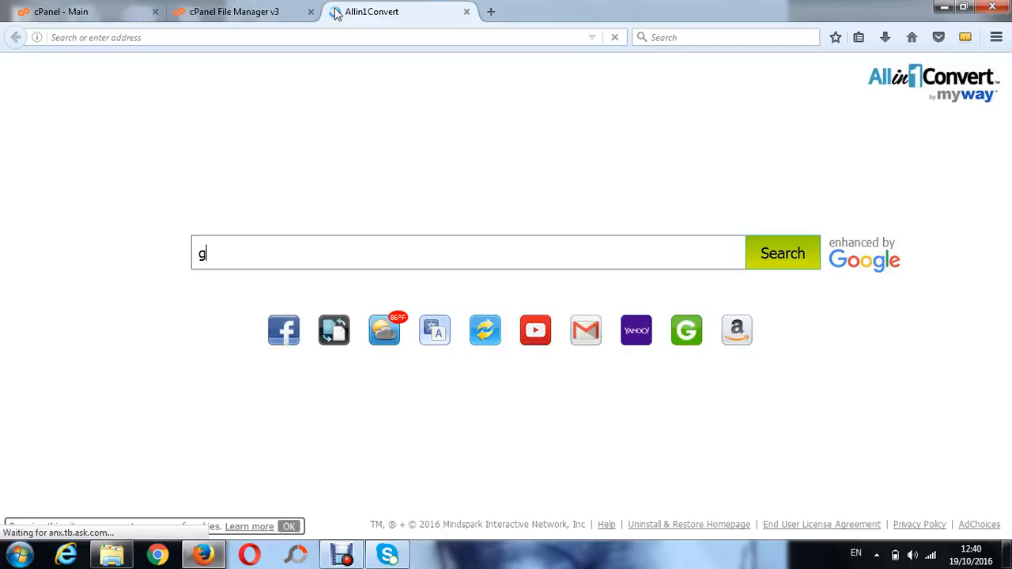
pyautogui.click(298, 37)
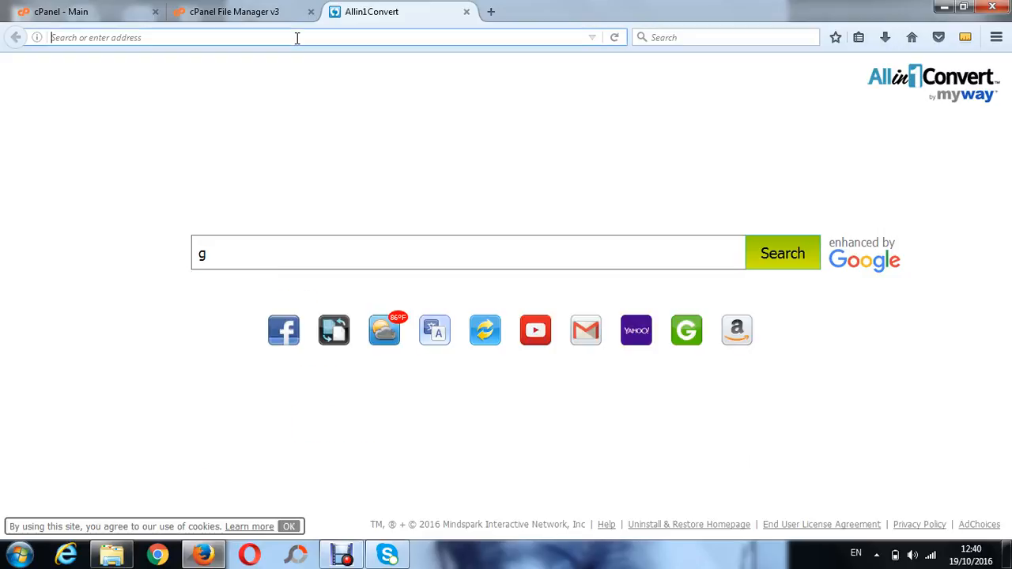
pyautogui.write('gayemedia')
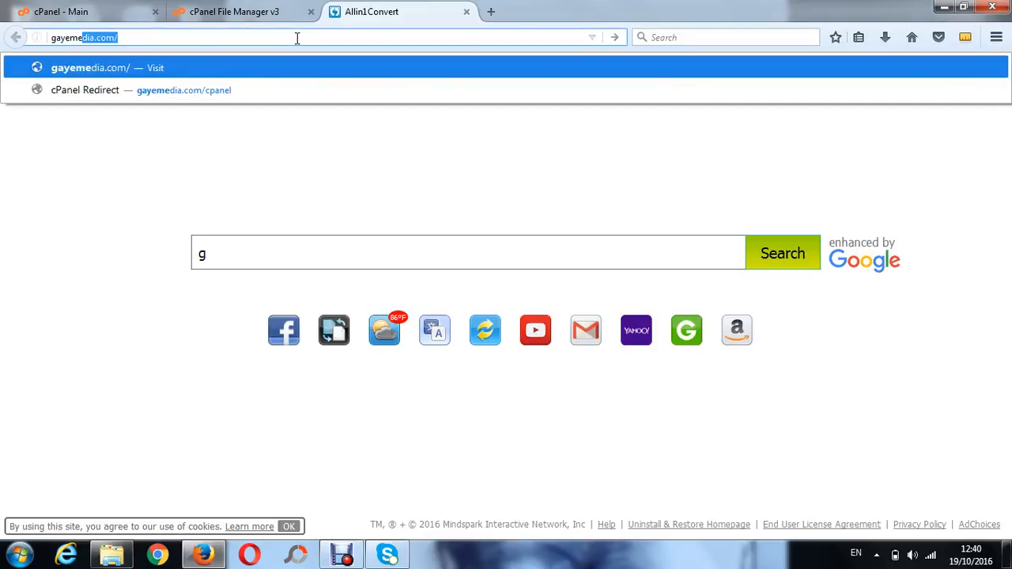
pyautogui.write('.com/')
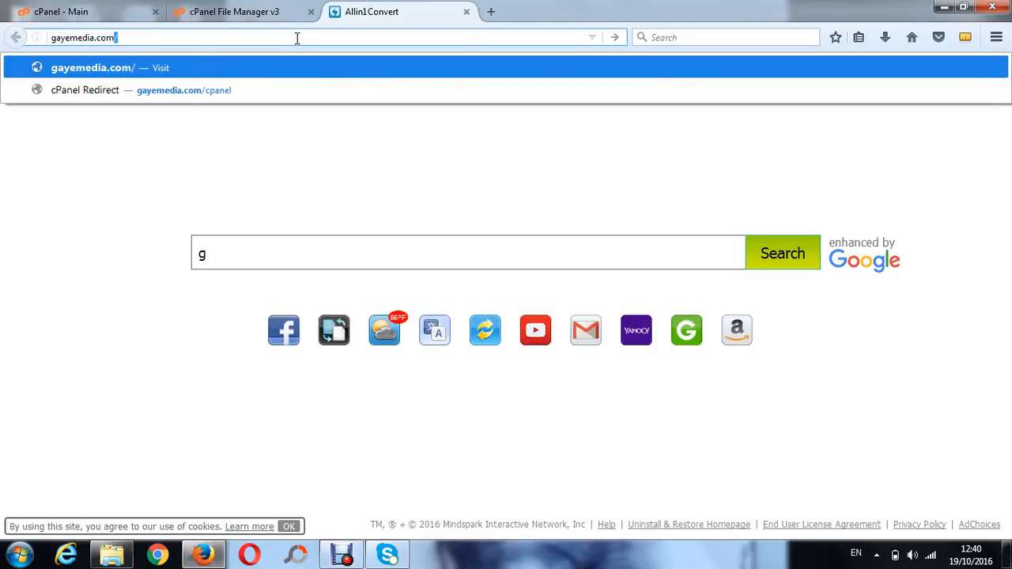
pyautogui.press('Return')
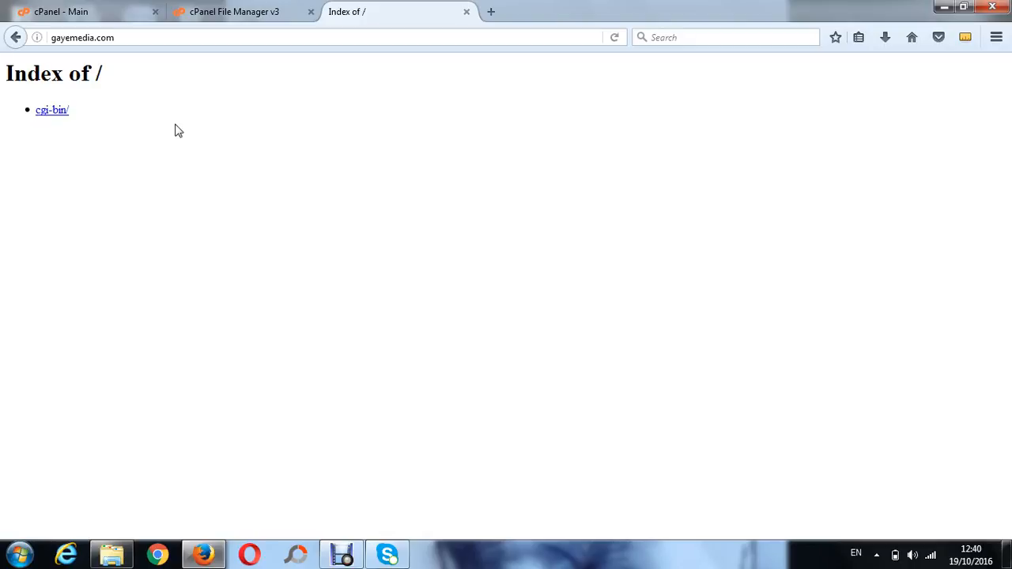
# Close the File Manager tab and reopen File Manager from the cPanel dashboard into the public_html folder
pyautogui.click(241, 15)
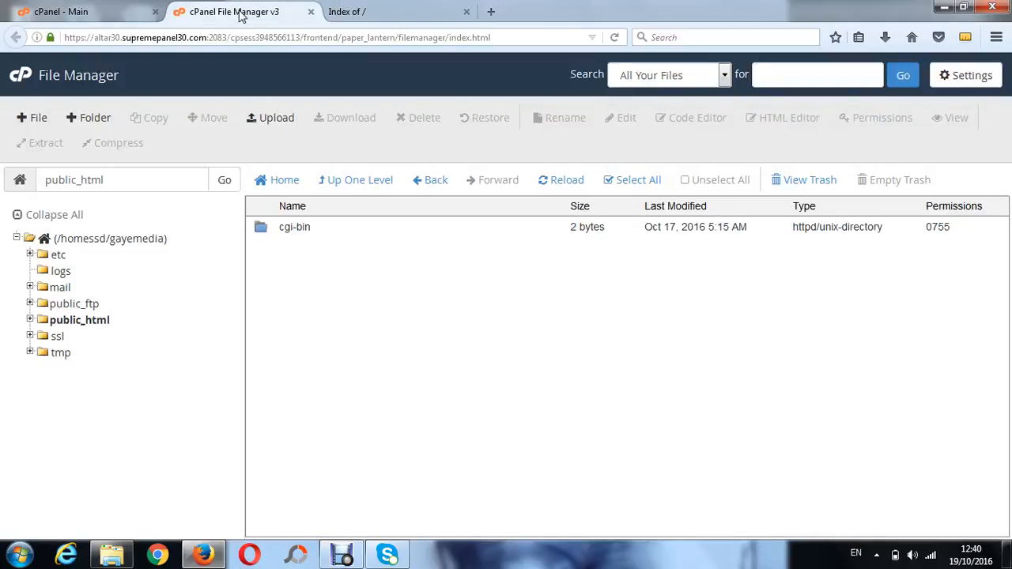
pyautogui.click(311, 11)
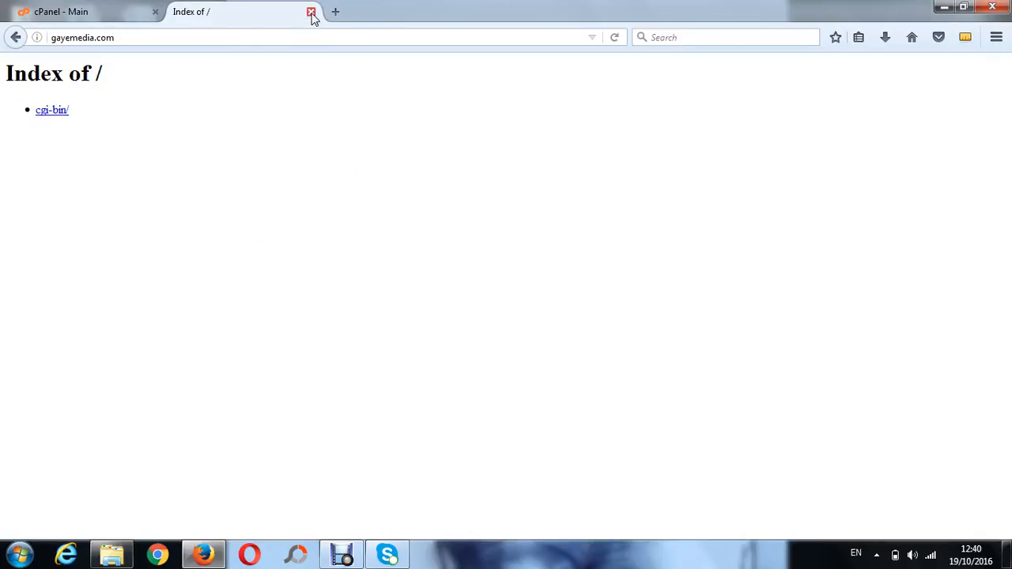
pyautogui.click(95, 14)
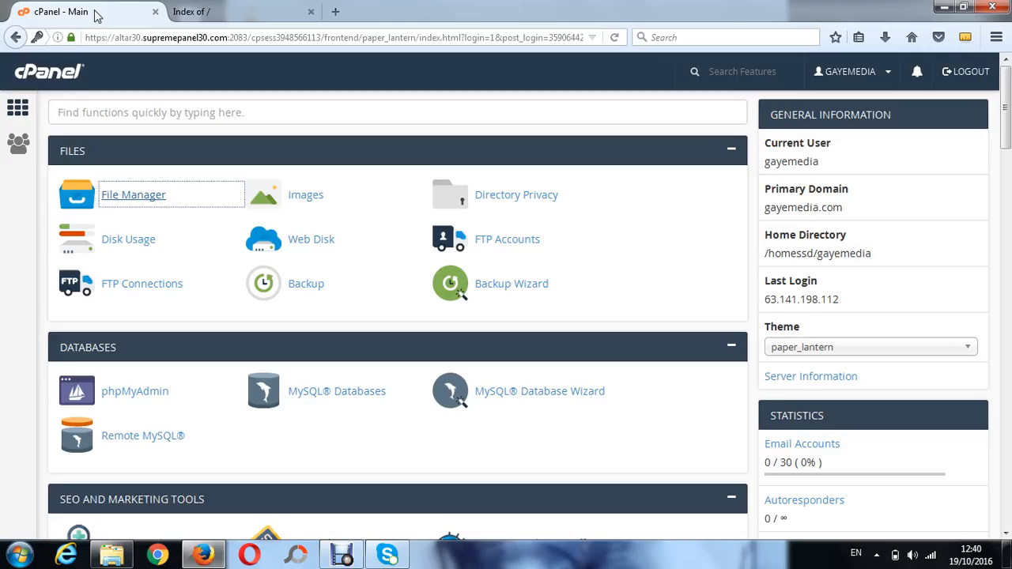
pyautogui.click(127, 203)
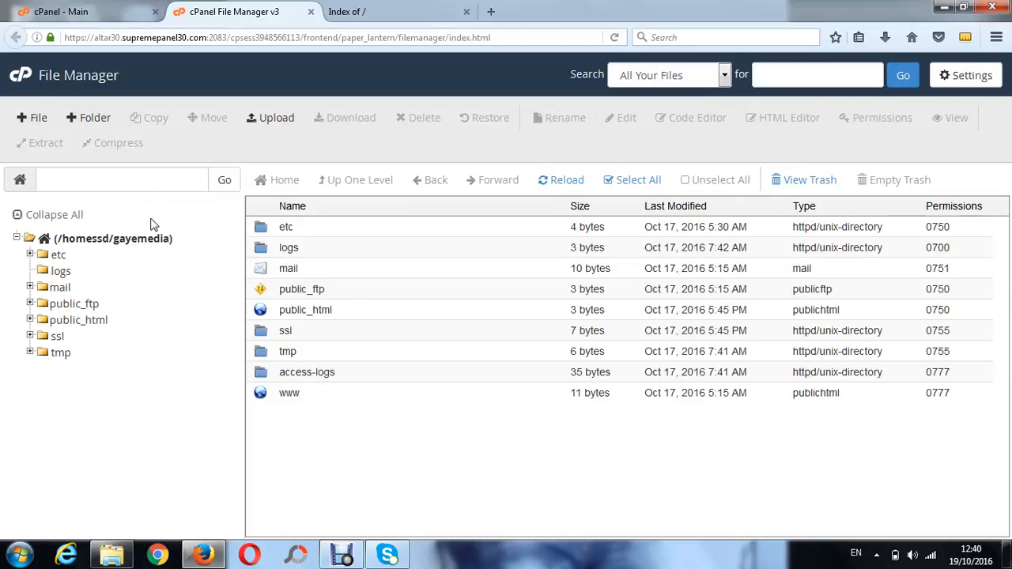
pyautogui.doubleClick(462, 311)
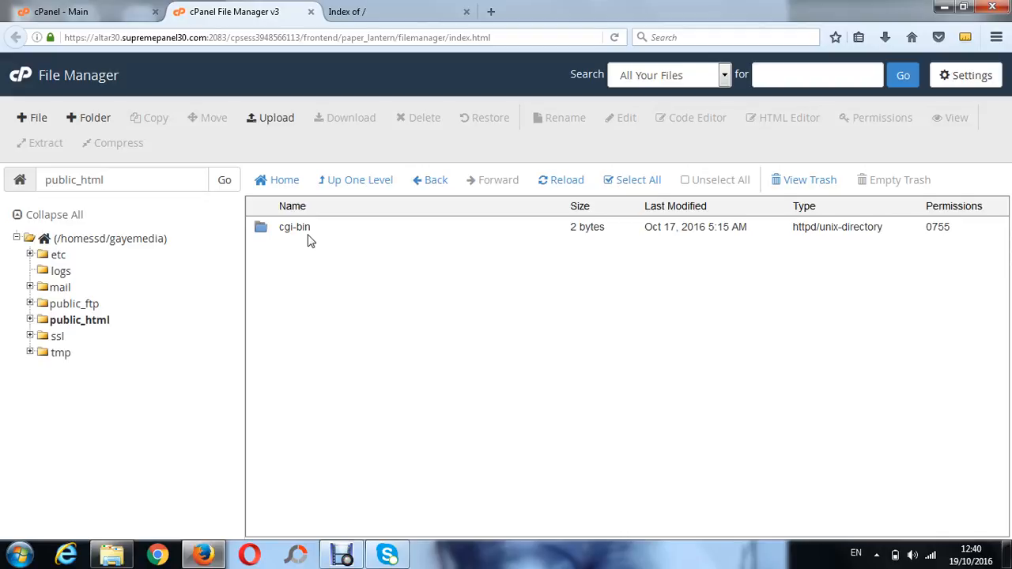
# Create a new file named index.html in the public_html folder
pyautogui.click(37, 118)
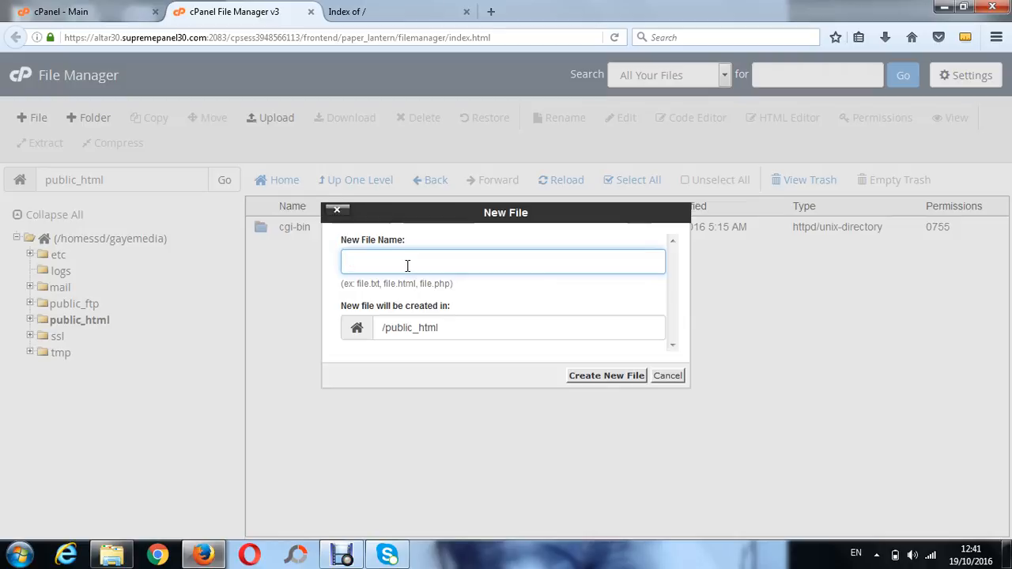
pyautogui.write('index.html')
pyautogui.click(614, 376)
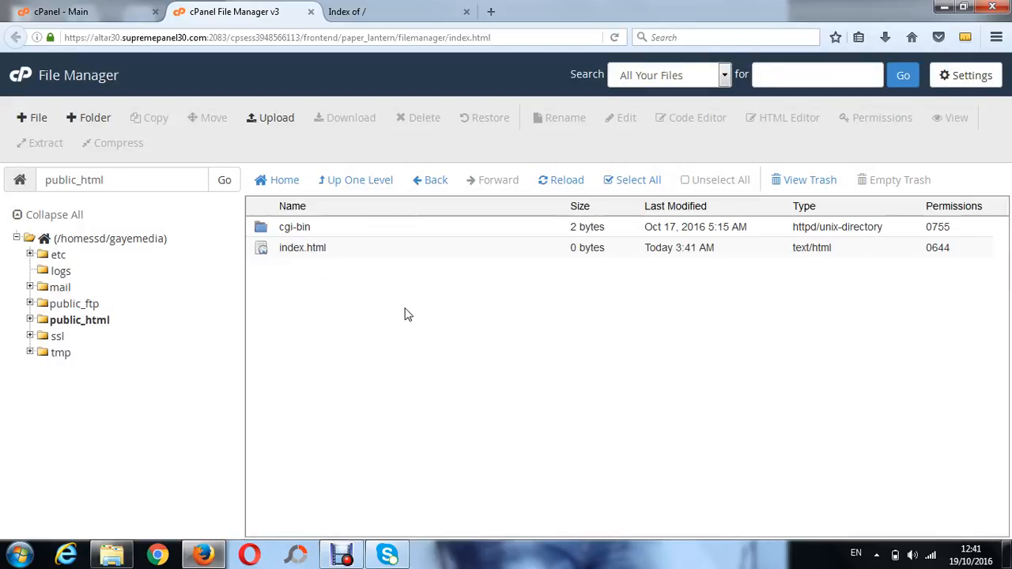
# Open index.html in the text editor, dismissing the Windows colour-scheme prompt along the way
pyautogui.click(385, 253)
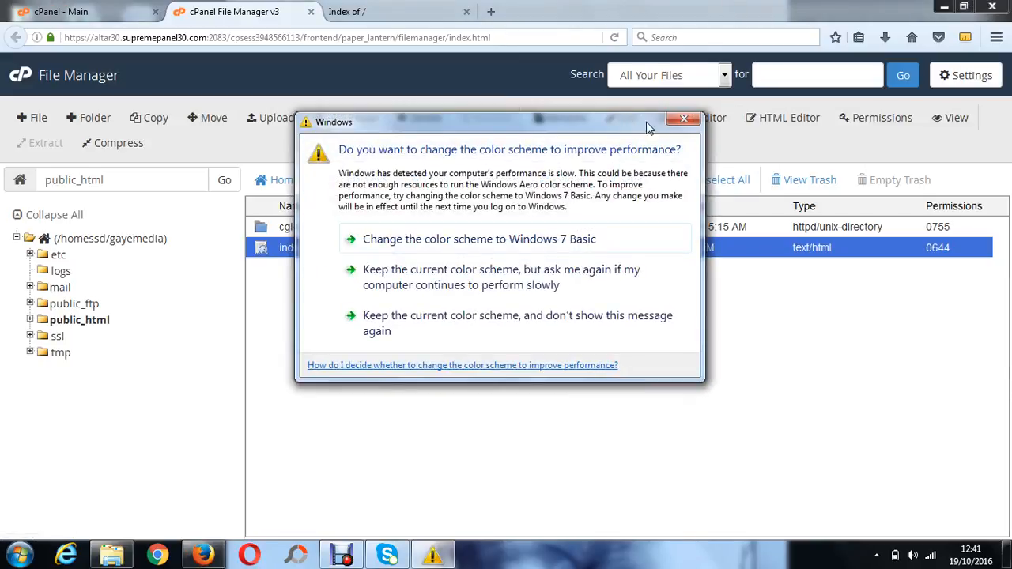
pyautogui.click(670, 124)
pyautogui.click(624, 118)
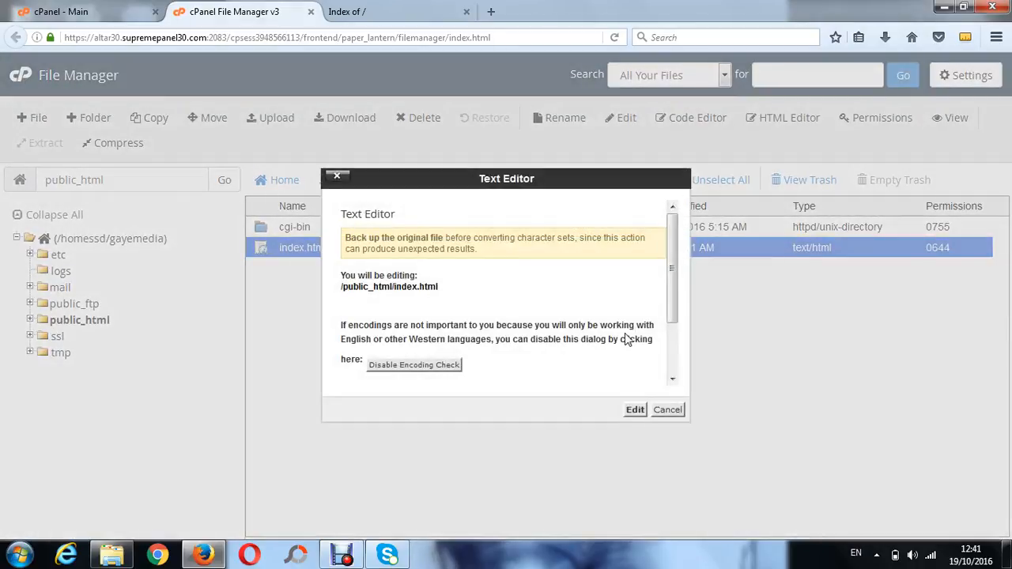
pyautogui.click(636, 412)
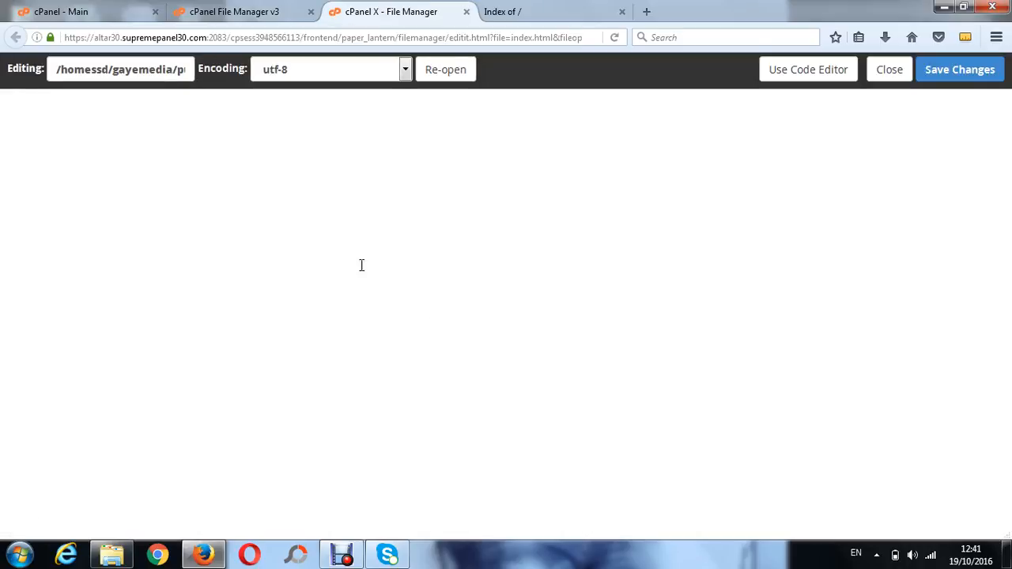
# Write the opening <html> tag and a <title> of Gaye Media in the file
pyautogui.click(163, 155)
pyautogui.write('<html>')
pyautogui.press('Return')
pyautogui.write('<')
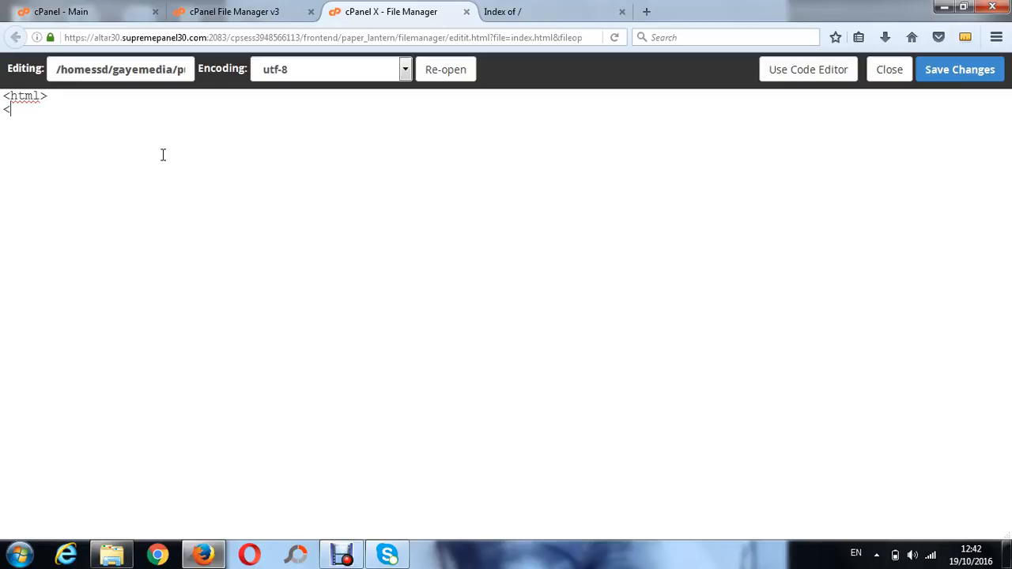
pyautogui.write('title')
pyautogui.write('>Gaye Med')
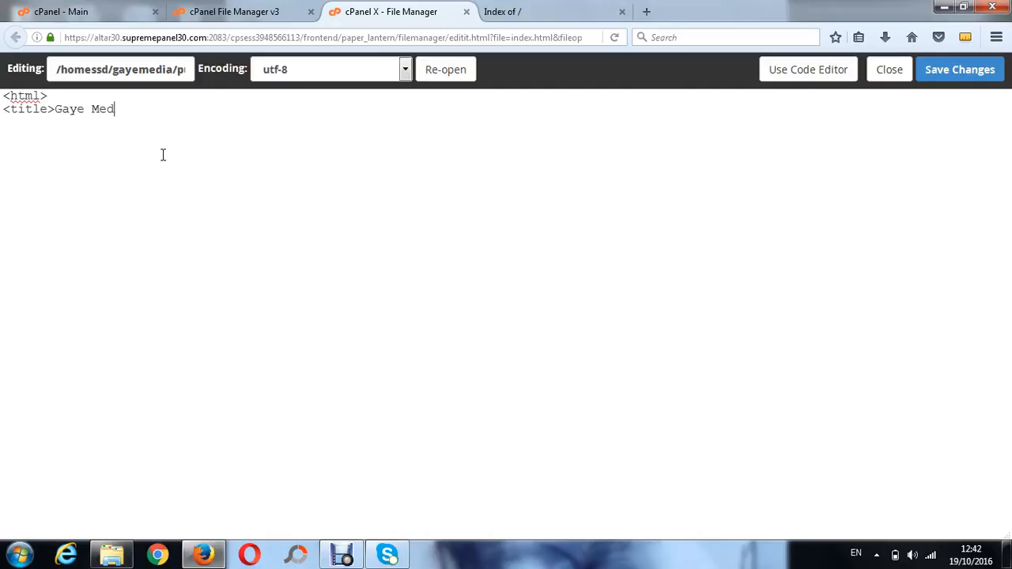
pyautogui.write('ia</')
pyautogui.write('title')
pyautogui.write('> ')
pyautogui.write('<h1')
pyautogui.write('>')
pyautogui.write('We')
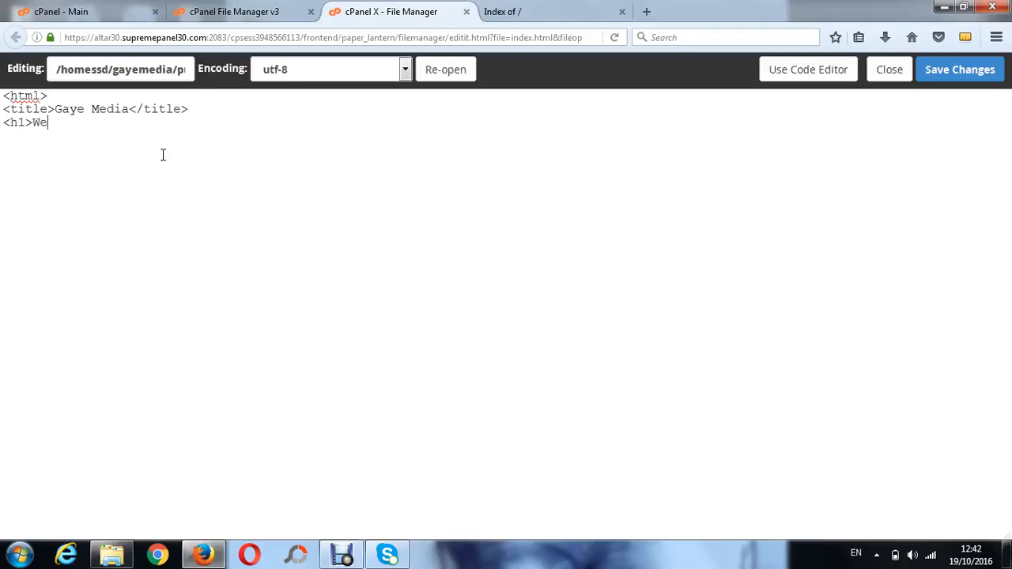
pyautogui.write('lcome to my website<')
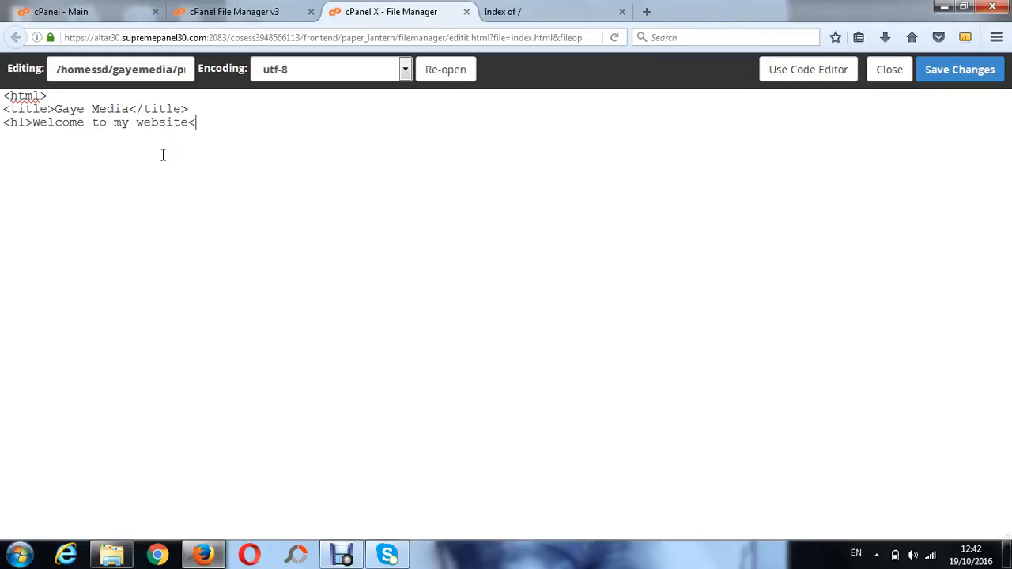
pyautogui.write('/h1>')
# Add a new line with the text "I hope that you enjoy this tutorial. If you have any questions please feel free to contact me."
pyautogui.press('Return')
pyautogui.write('<I hope that ')
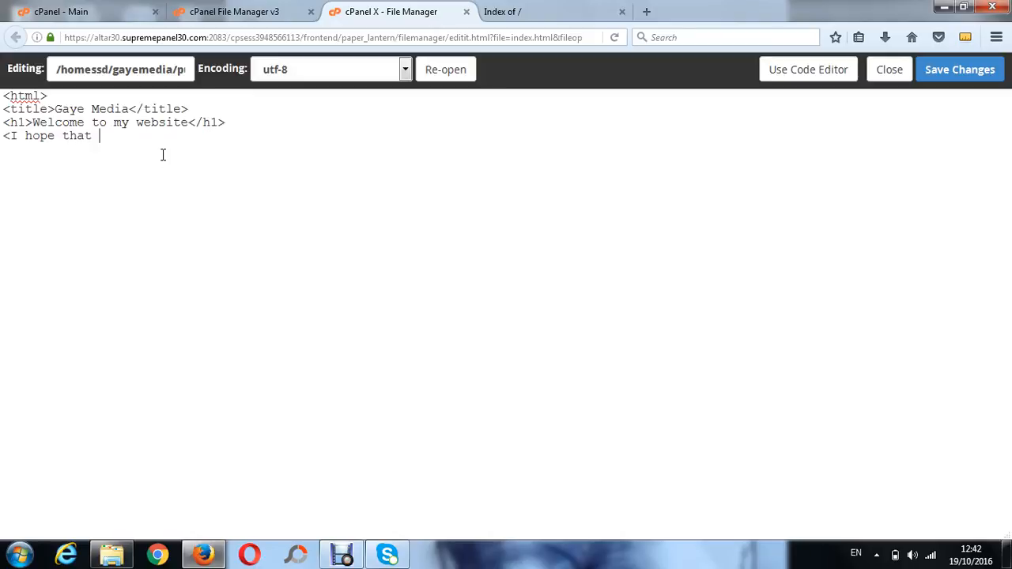
pyautogui.write('you enjoy this tutorial')
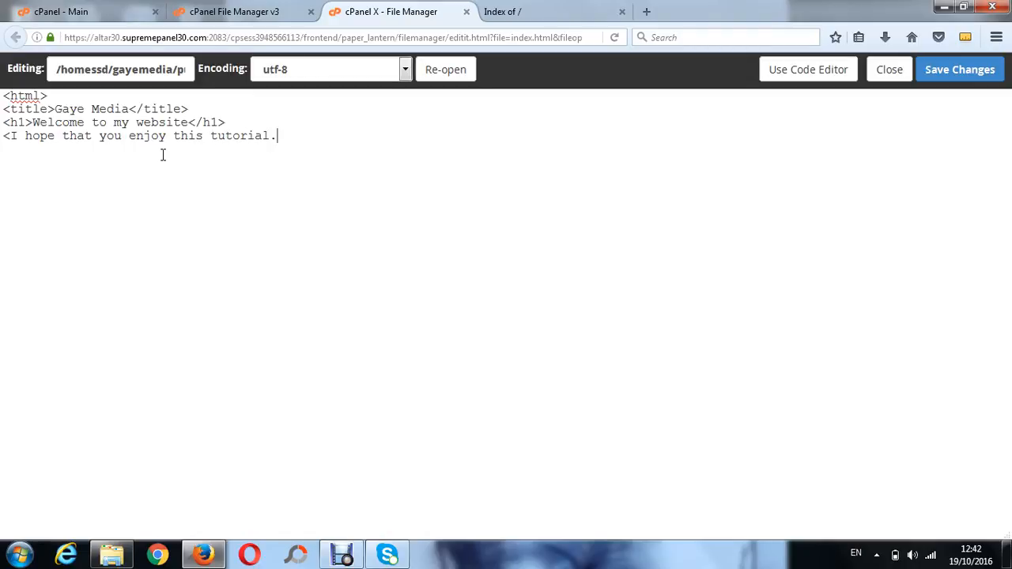
pyautogui.write('. If you have any quest')
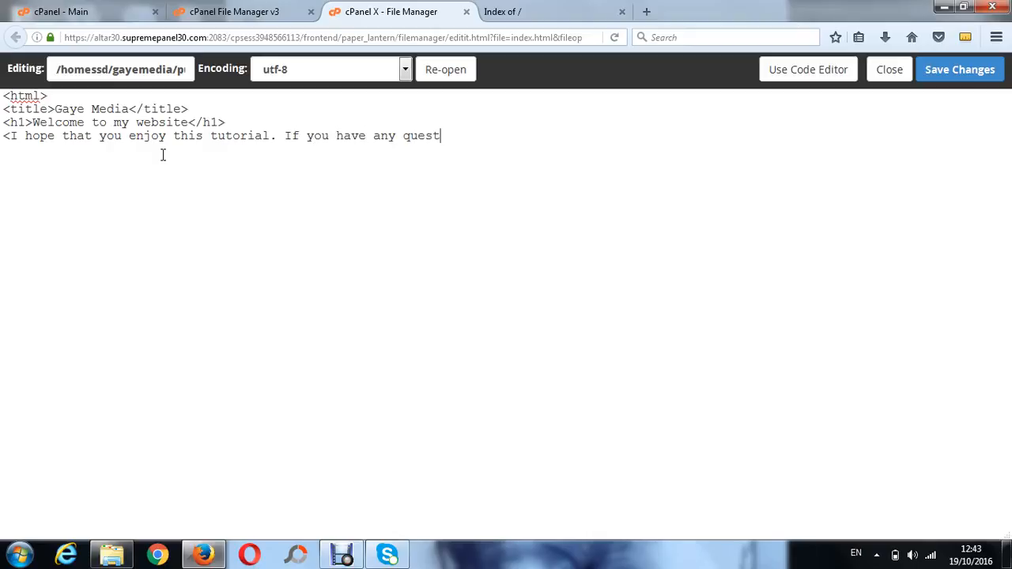
pyautogui.write('ions please fe')
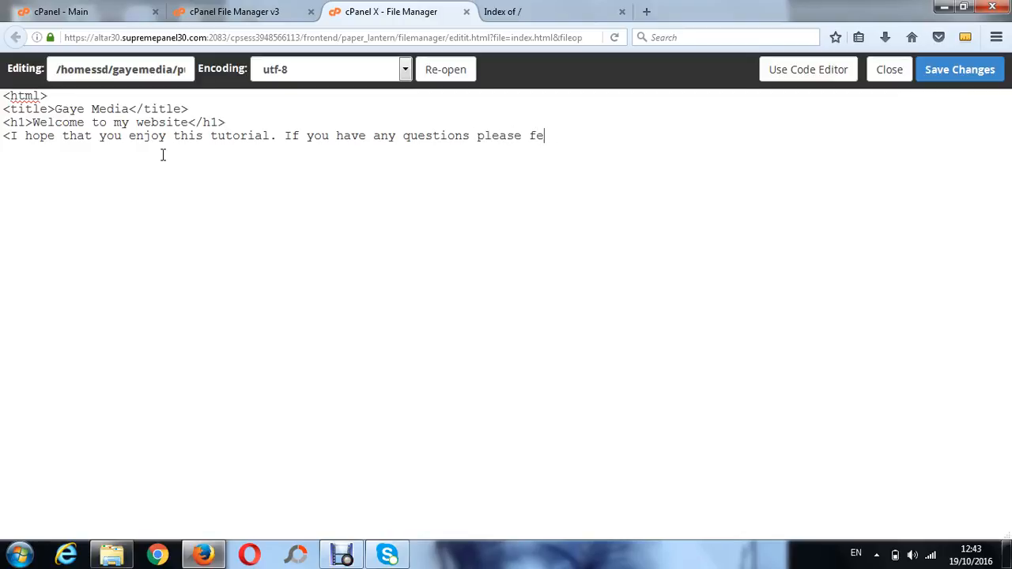
pyautogui.write('el free to contact me')
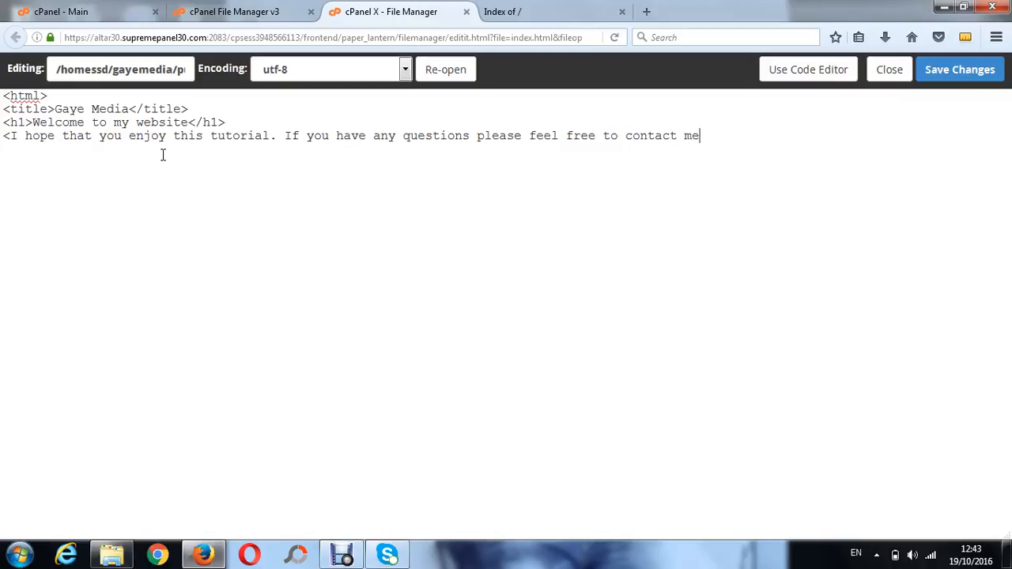
pyautogui.write('.')
pyautogui.write('h')
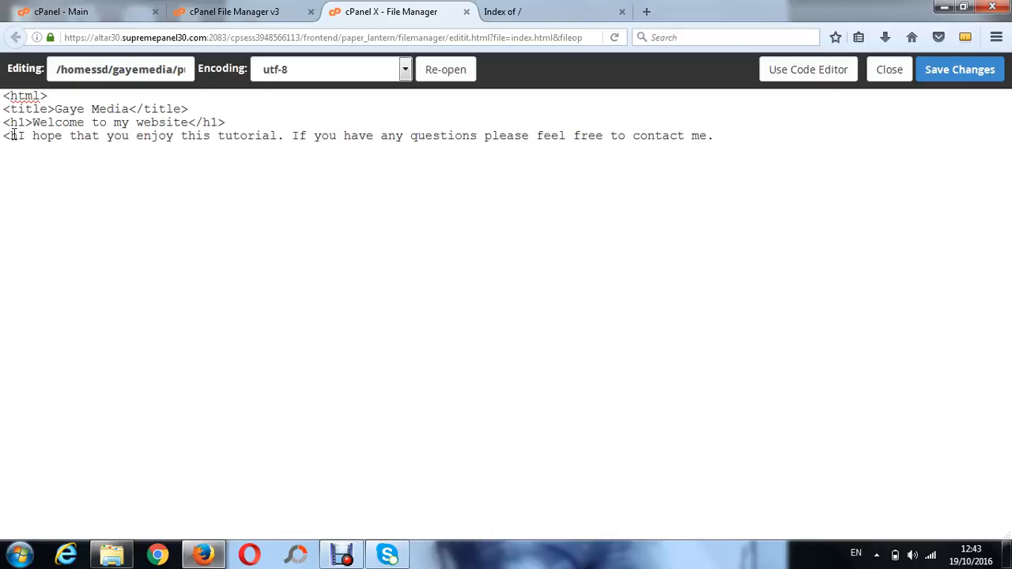
# Wrap the tutorial sentence in h2 tags
pyautogui.press('Delete')
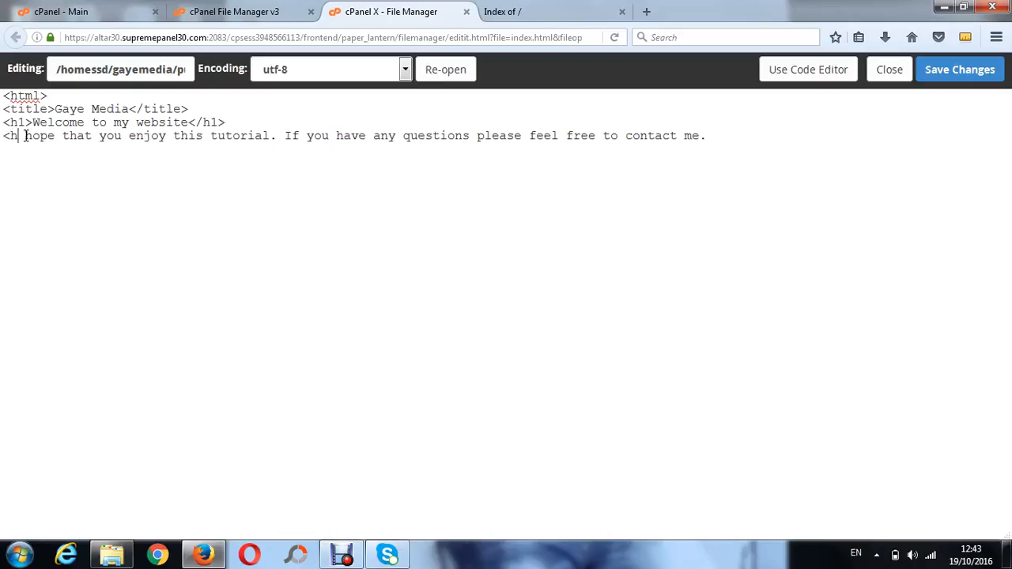
pyautogui.write('2')
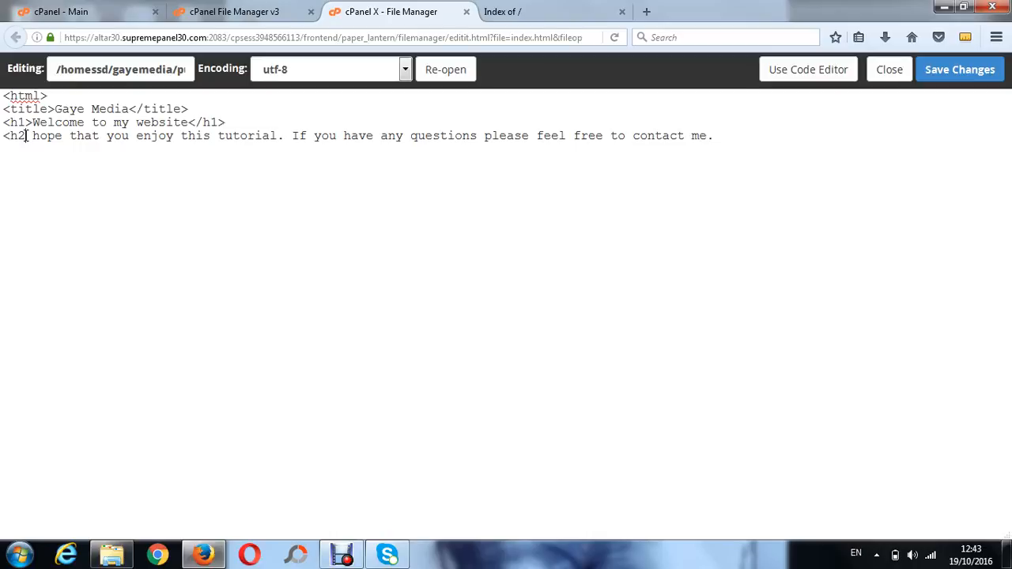
pyautogui.write('>I ')
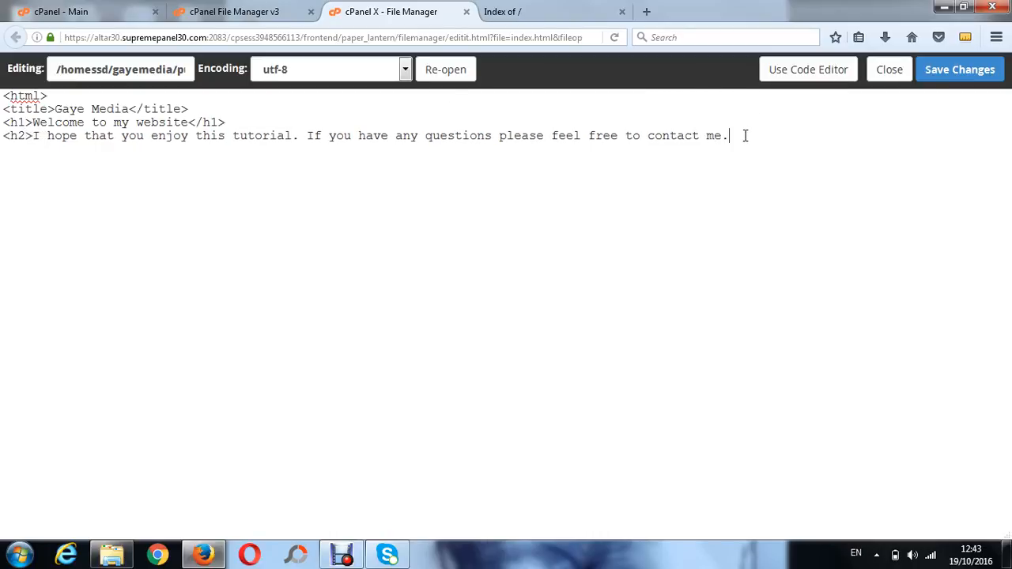
pyautogui.write('</h2>')
# Wrap the h1 heading line in <center> tags
pyautogui.click(4, 123)
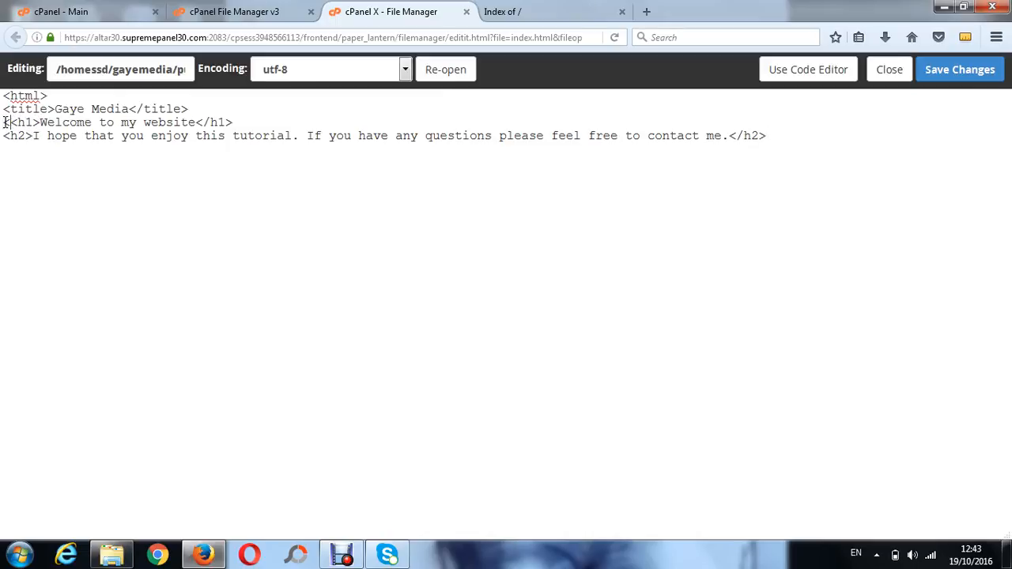
pyautogui.write('<center')
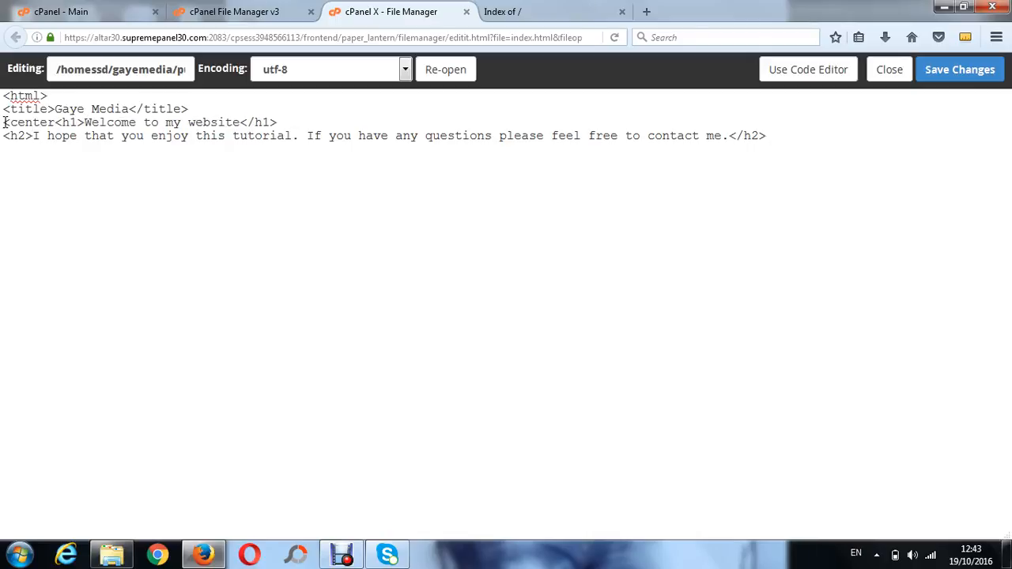
pyautogui.write('>')
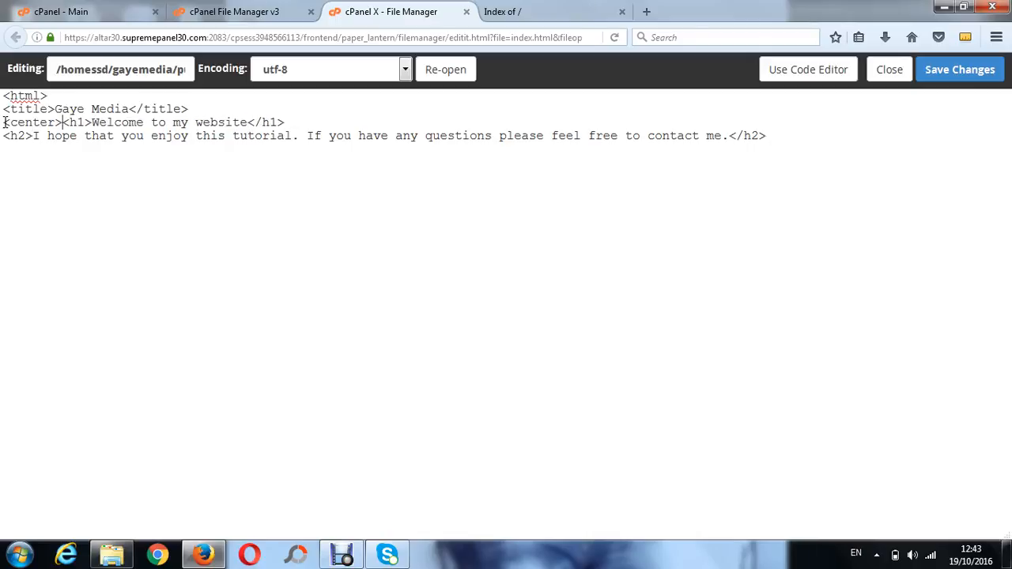
pyautogui.click(294, 122)
pyautogui.write('</')
pyautogui.write('cente')
pyautogui.write('r')
pyautogui.write('</')
pyautogui.write('h')
pyautogui.write('tml')
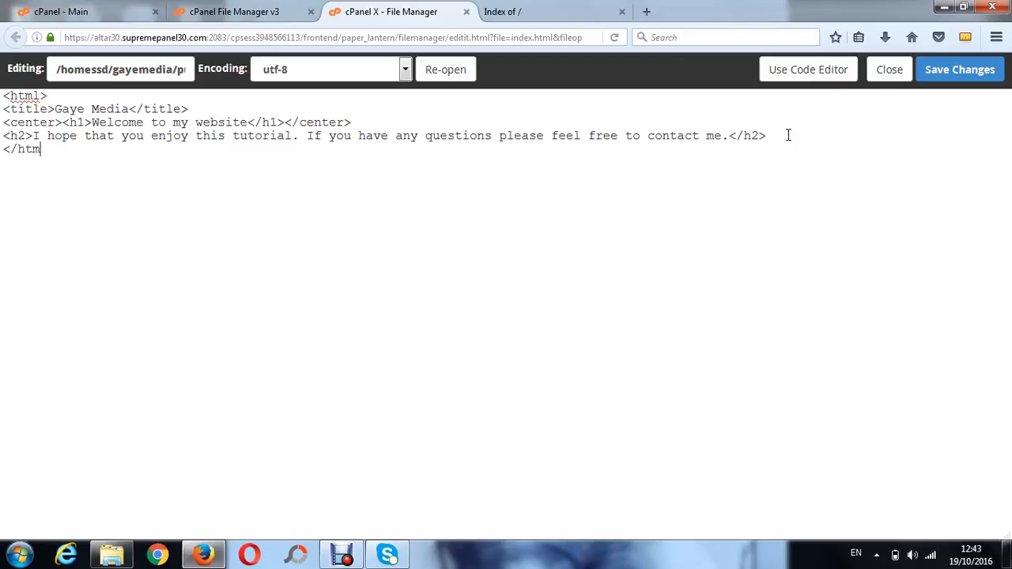
pyautogui.write('>')
# Add the closing </html> tag and save the changes to index.html
pyautogui.click(958, 71)
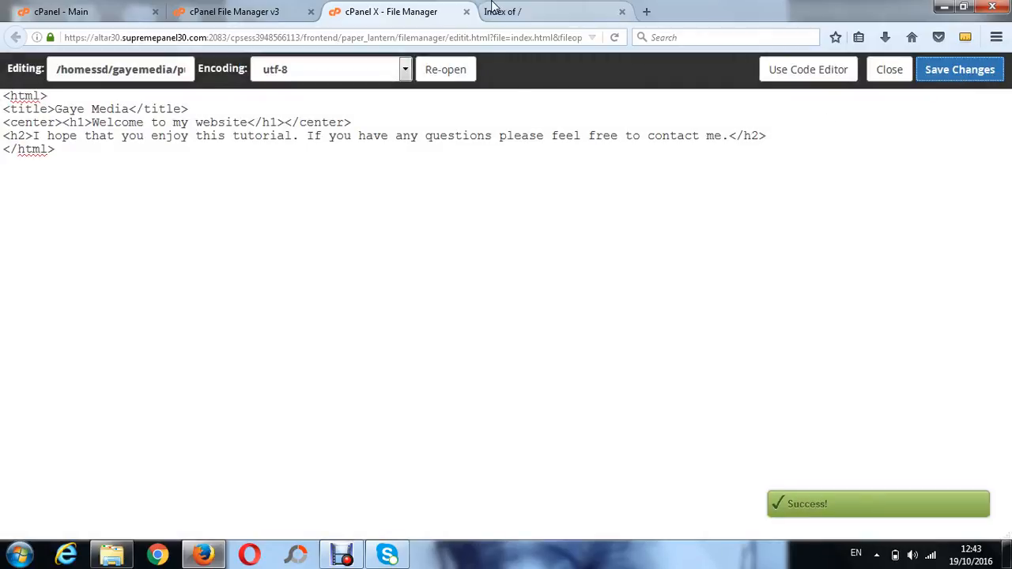
# Reload the gayemedia.com site tab to view the updated homepage and dismiss the Windows colour-scheme prompt
pyautogui.click(516, 12)
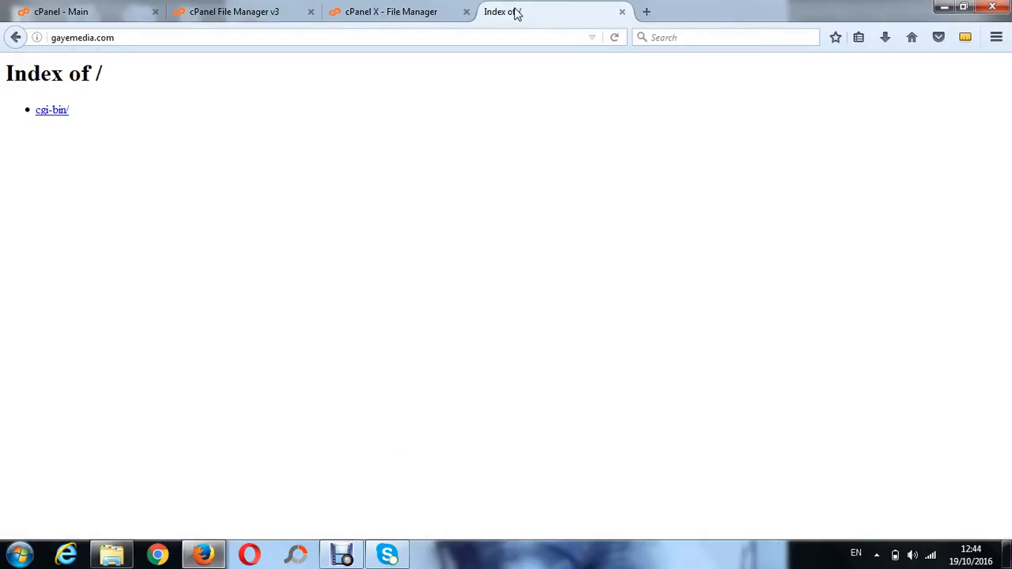
pyautogui.click(617, 37)
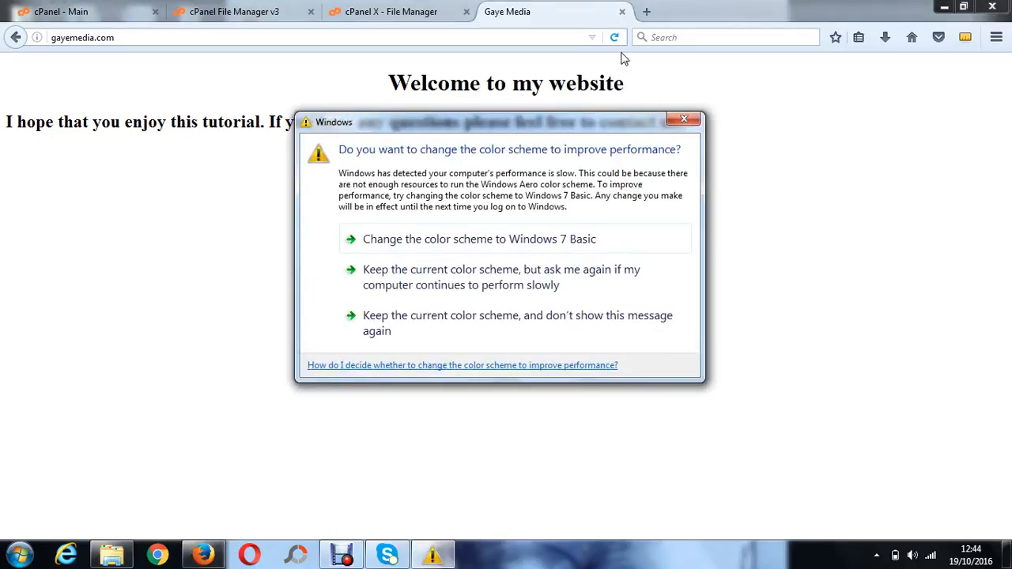
pyautogui.click(684, 119)
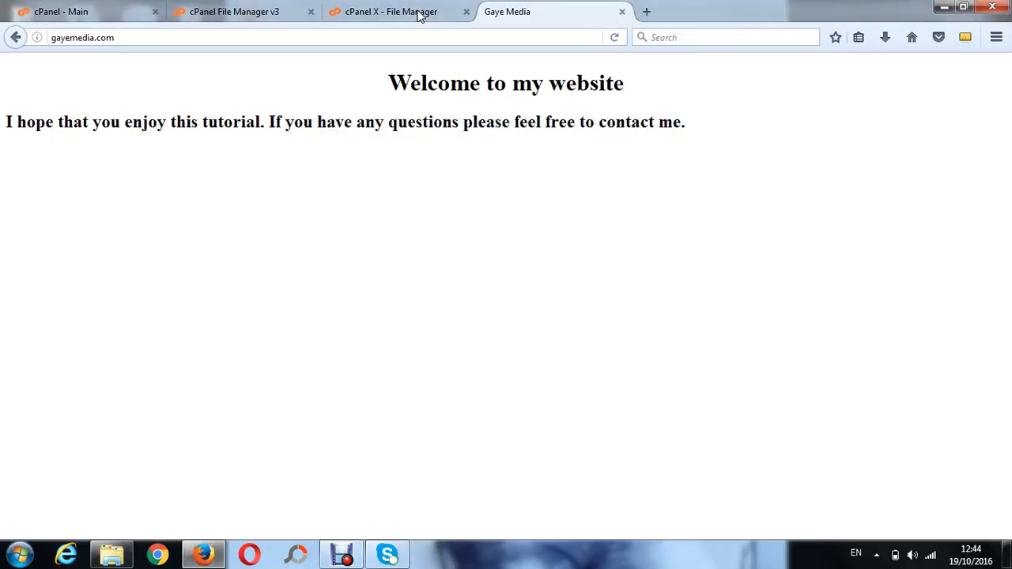
# From the cPanel home, create a subdomain named blog on the gayemedia.com domain
pyautogui.click(390, 12)
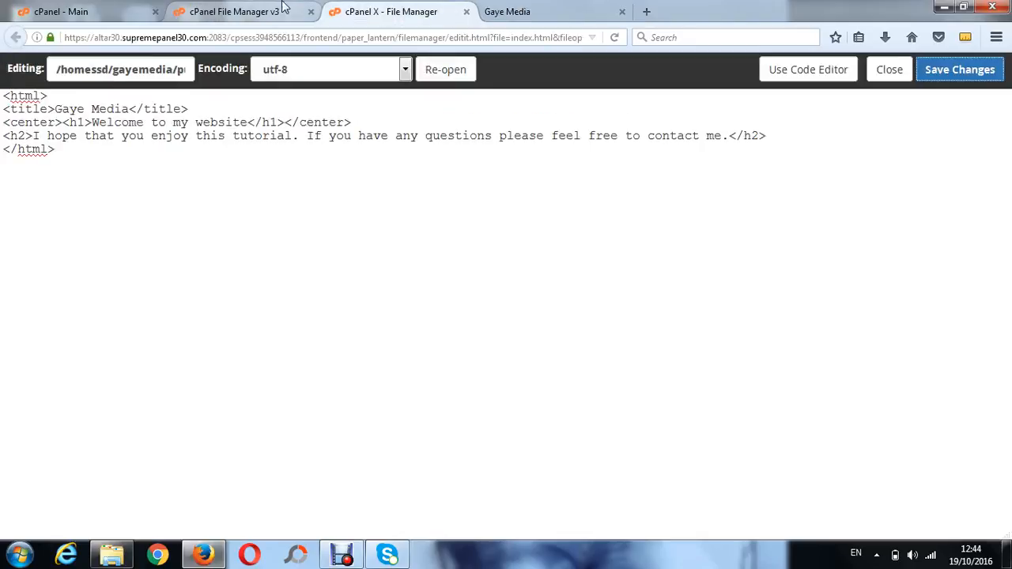
pyautogui.click(243, 10)
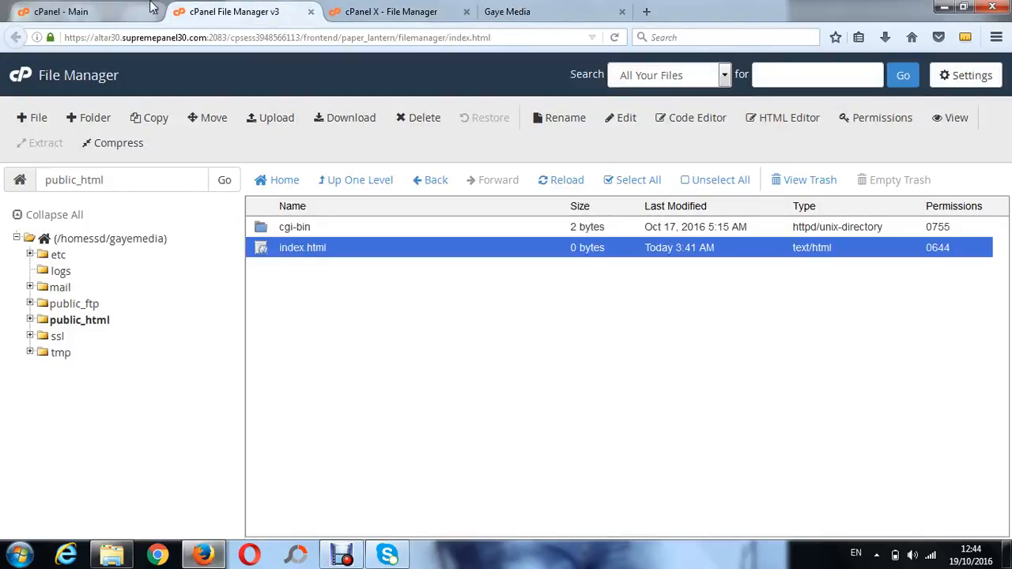
pyautogui.click(87, 14)
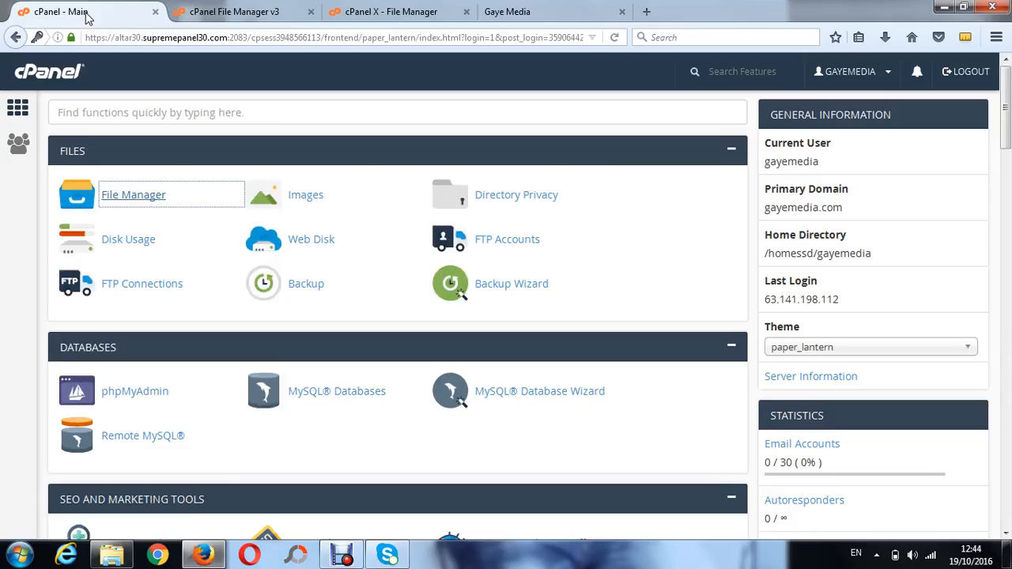
pyautogui.press('Down')
pyautogui.press('Down')
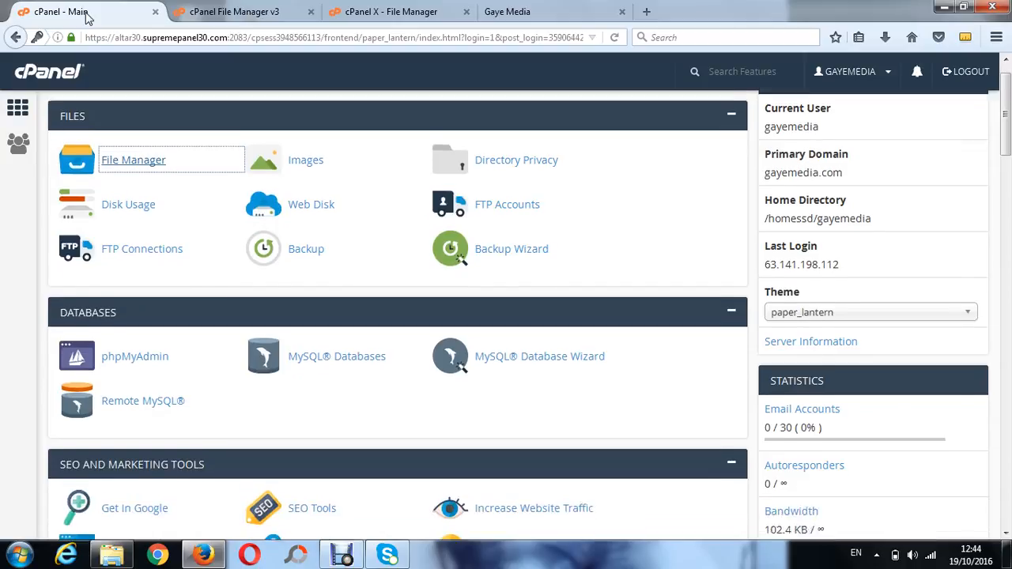
pyautogui.press('Down')
pyautogui.press('Down')
pyautogui.press('Down')
pyautogui.press('Down')
pyautogui.press('Down')
pyautogui.press('Down')
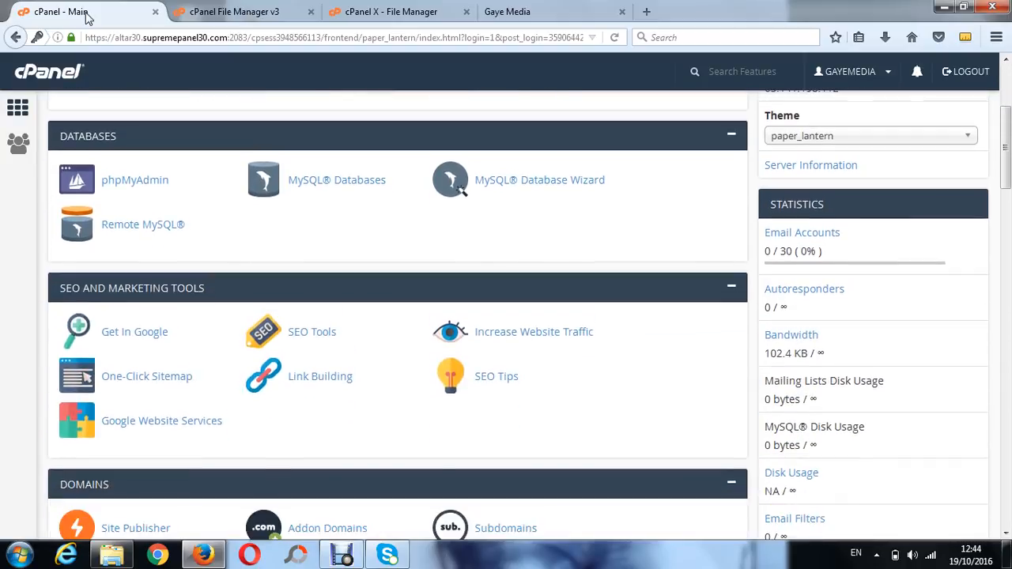
pyautogui.press('Down')
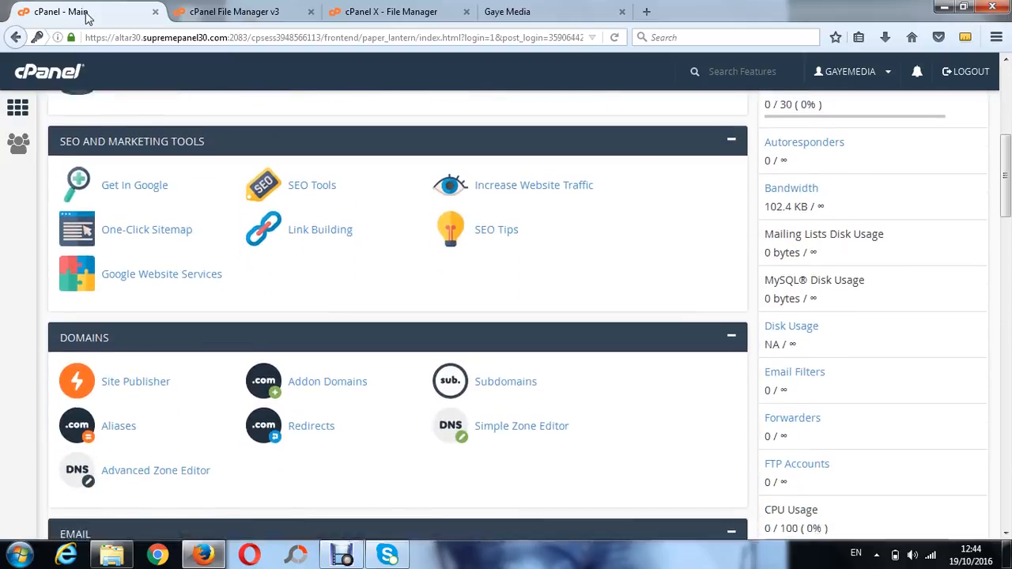
pyautogui.press('Down')
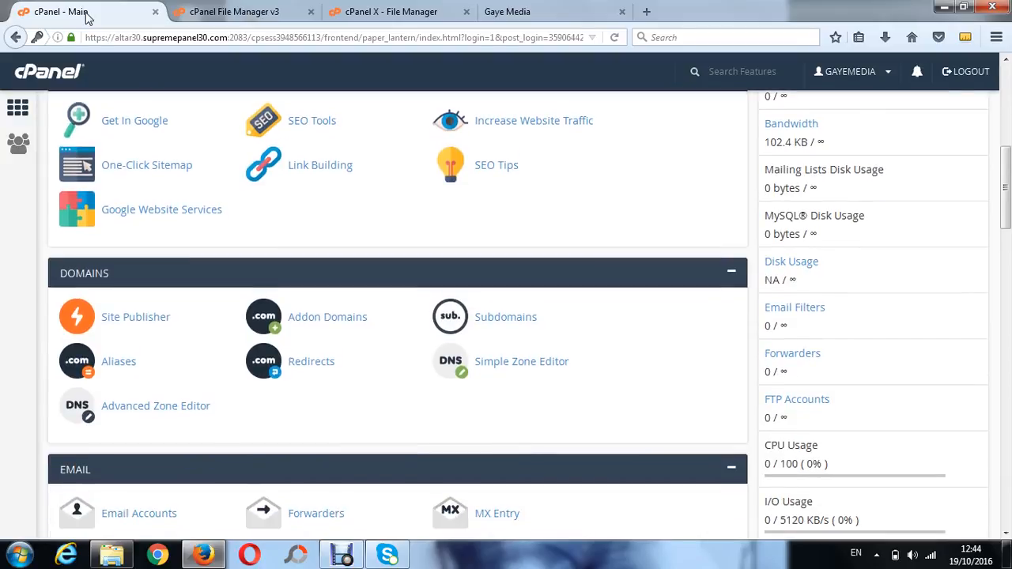
pyautogui.press('Up')
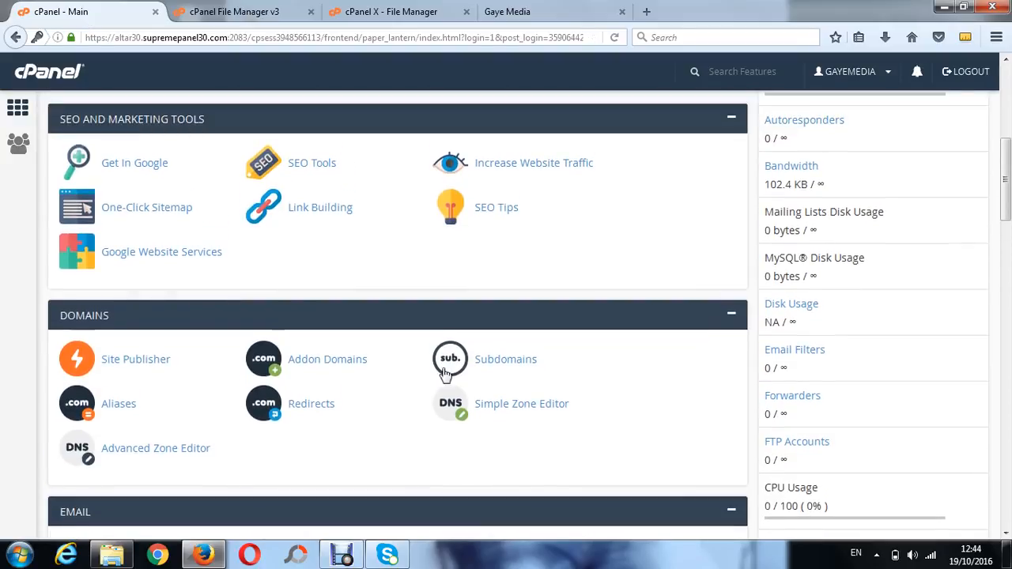
pyautogui.click(506, 368)
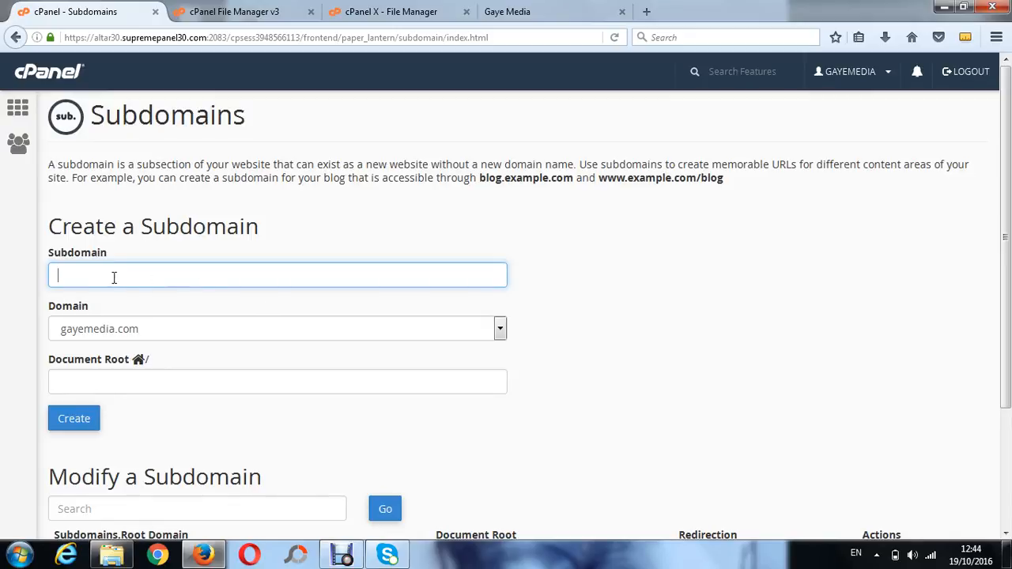
pyautogui.write('blog')
pyautogui.click(499, 331)
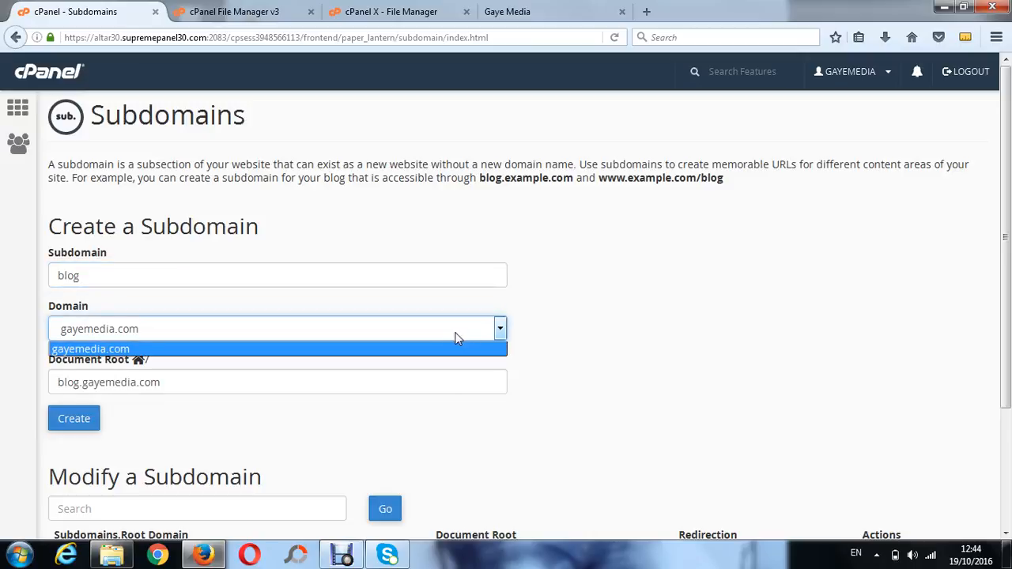
pyautogui.click(431, 349)
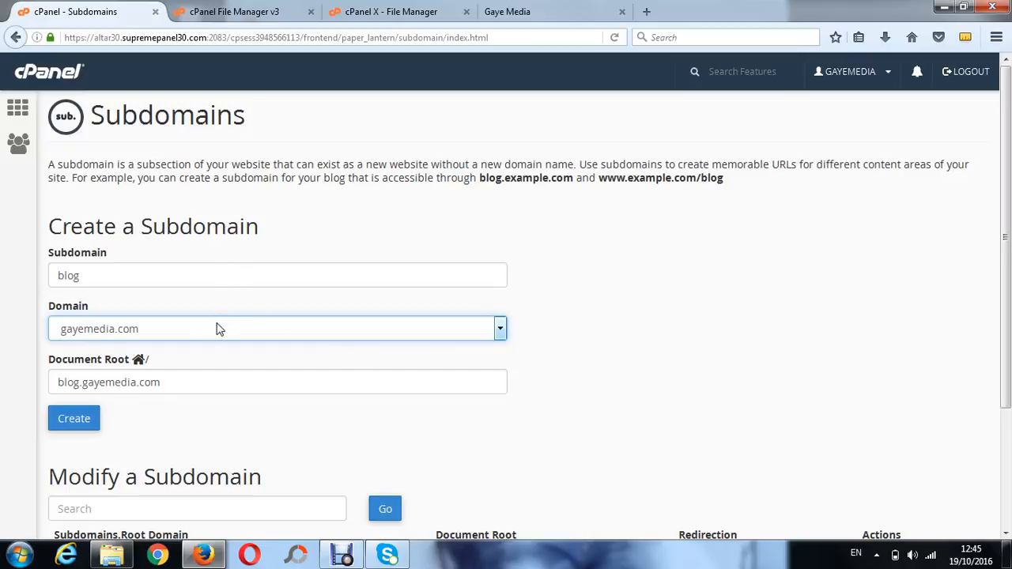
pyautogui.click(86, 422)
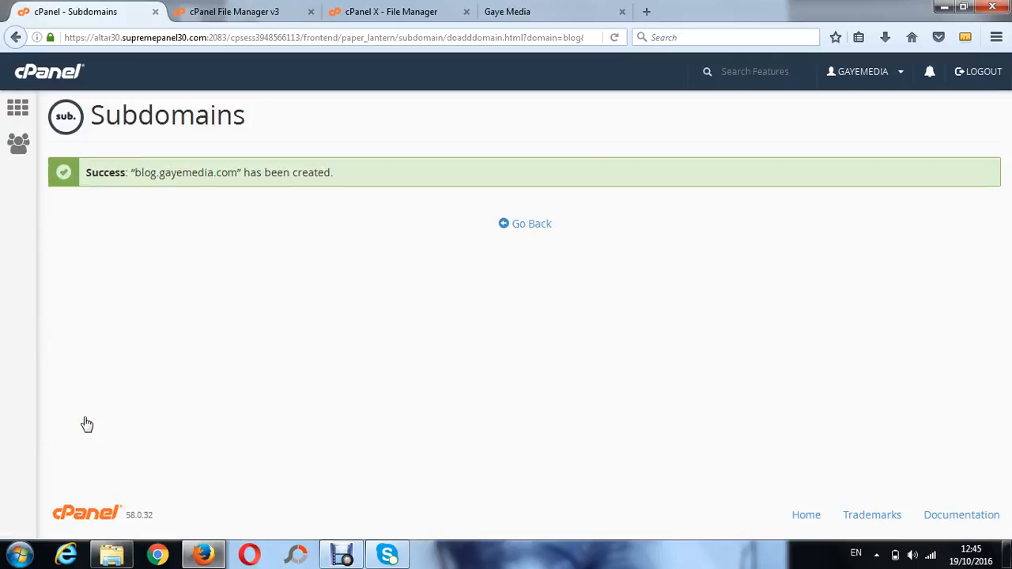
# Open blog.gayemedia.com in the site tab to check the new subdomain
pyautogui.click(566, 9)
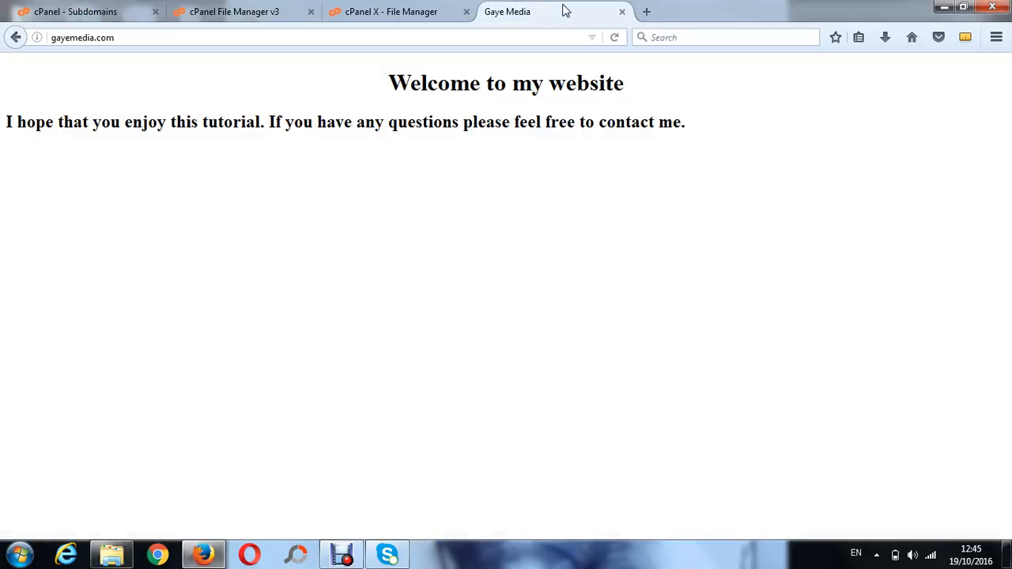
pyautogui.click(501, 39)
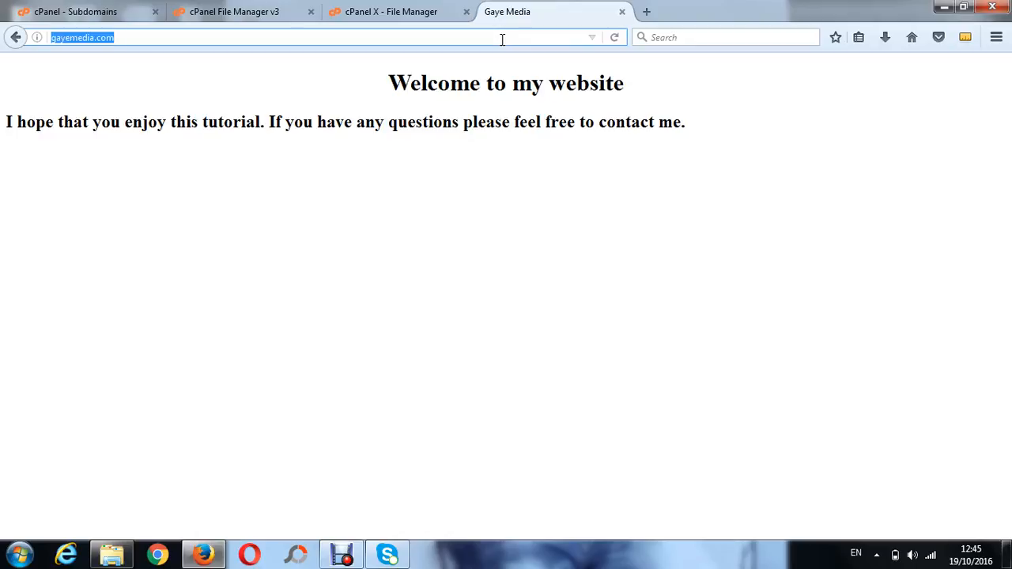
pyautogui.write('blog.')
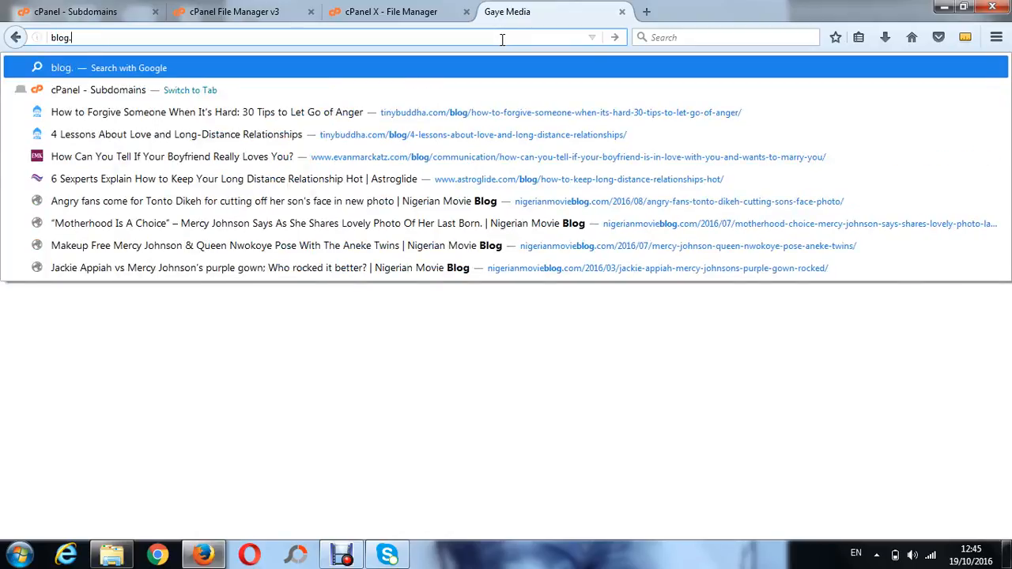
pyautogui.write('gayemedia')
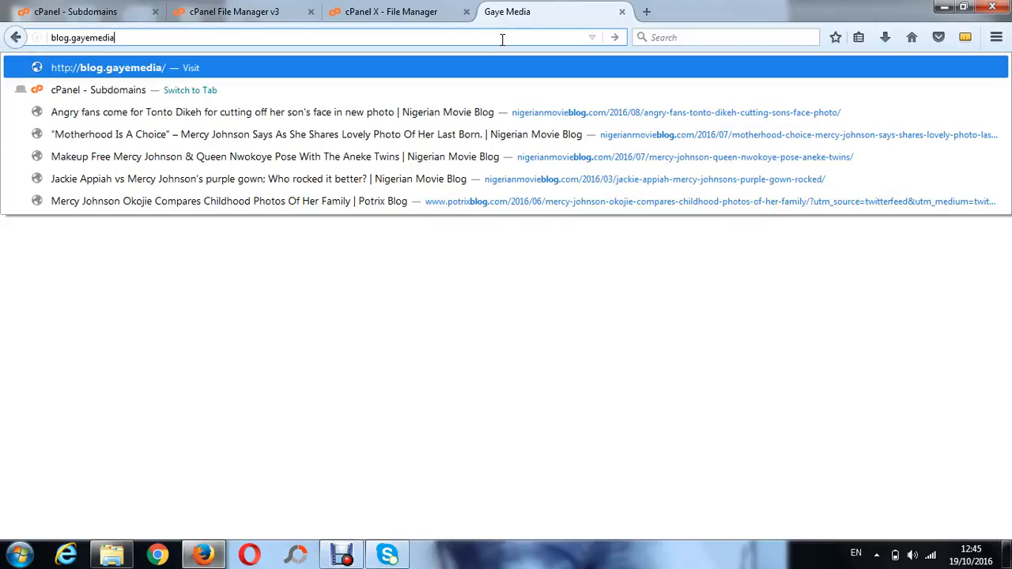
pyautogui.write('.com')
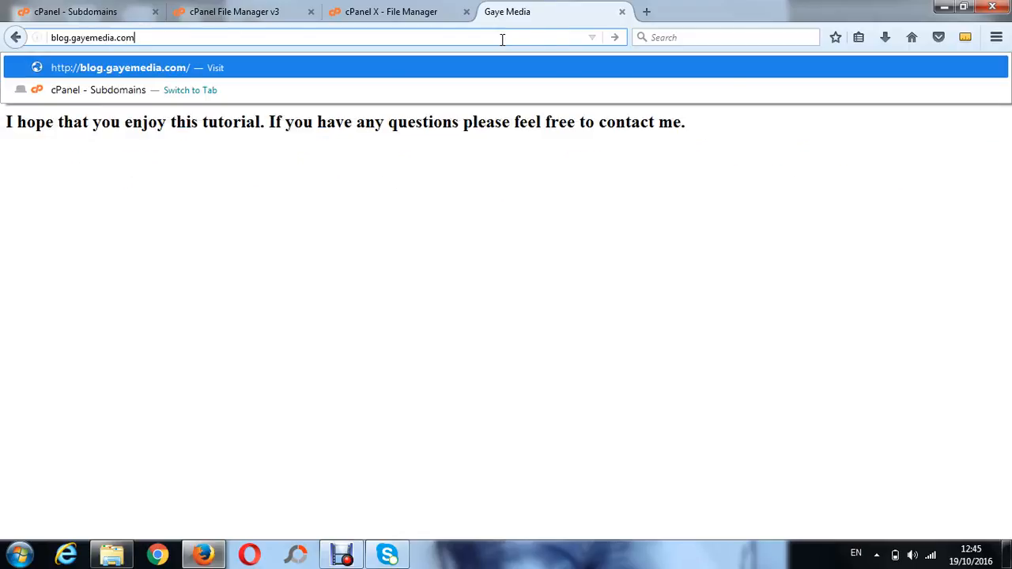
pyautogui.press('Return')
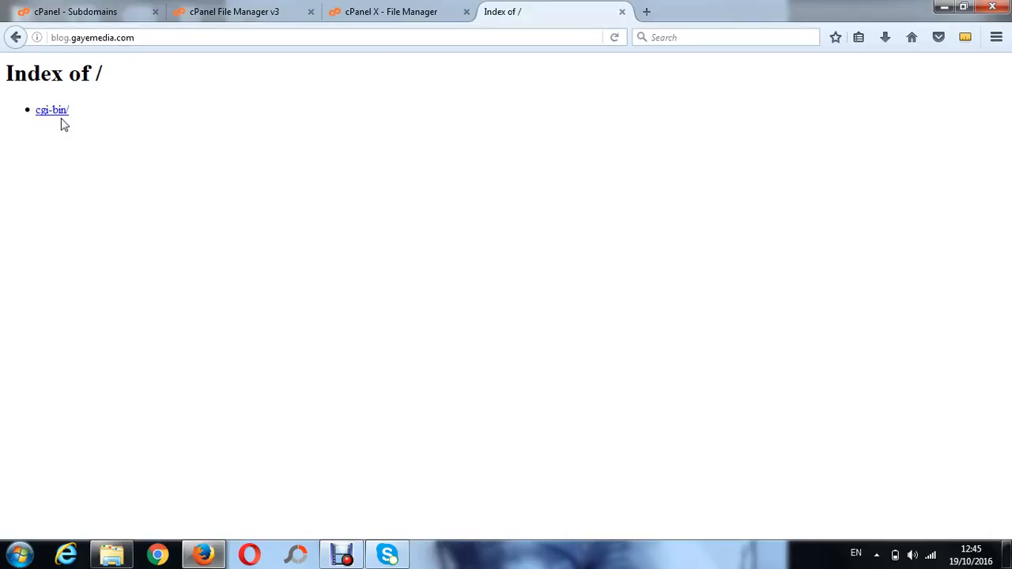
# Refresh the public_html listing in File Manager
pyautogui.click(399, 11)
pyautogui.click(265, 17)
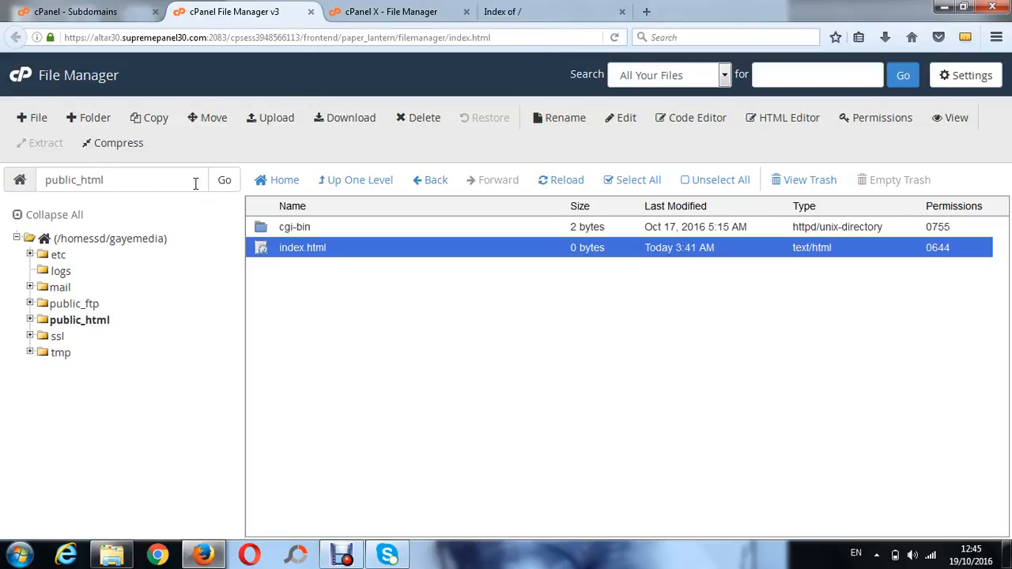
pyautogui.click(224, 182)
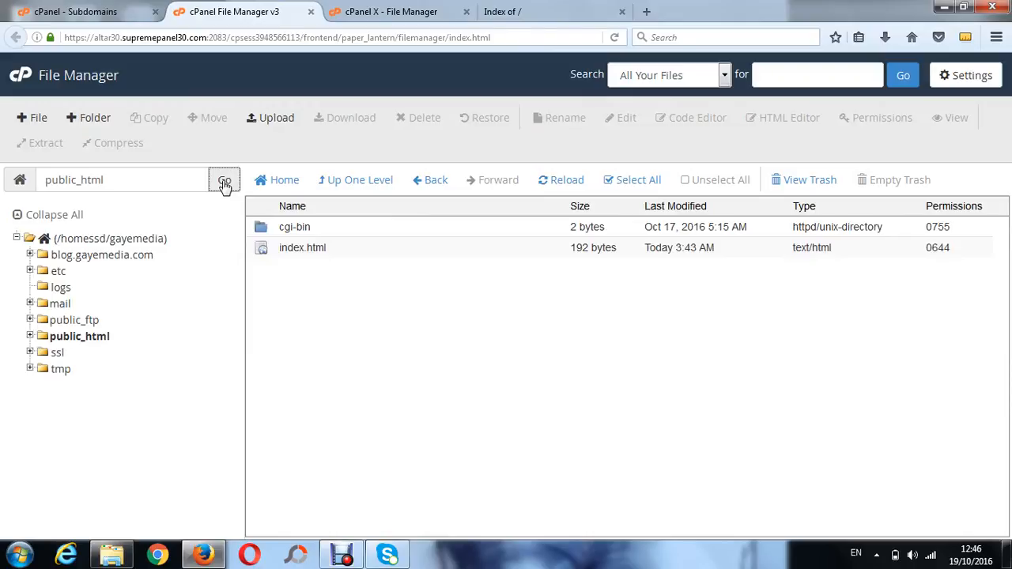
pyautogui.click(224, 182)
# Reopen File Manager from the cPanel home and open the blog.gayemedia.com folder
pyautogui.click(310, 11)
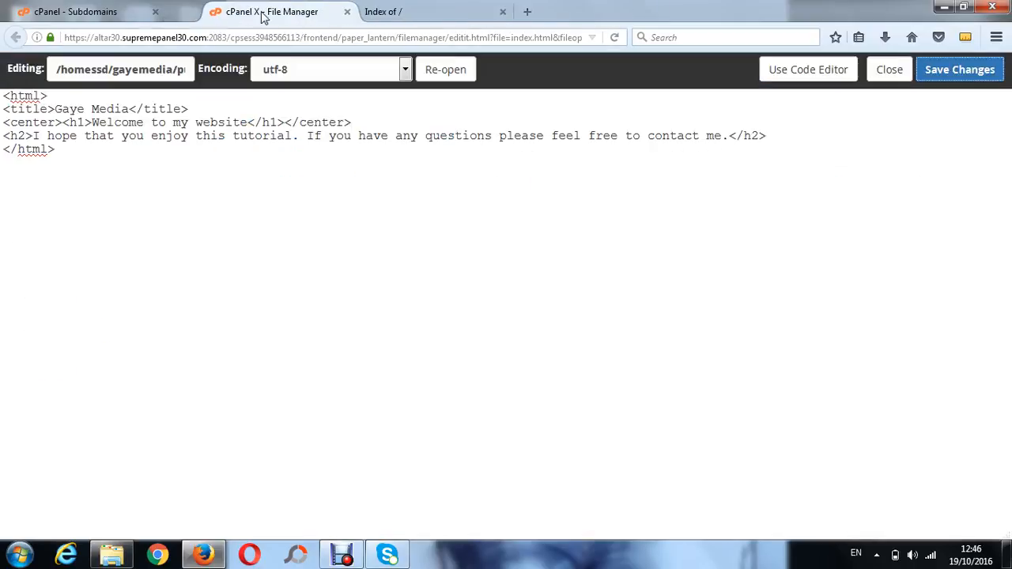
pyautogui.click(134, 20)
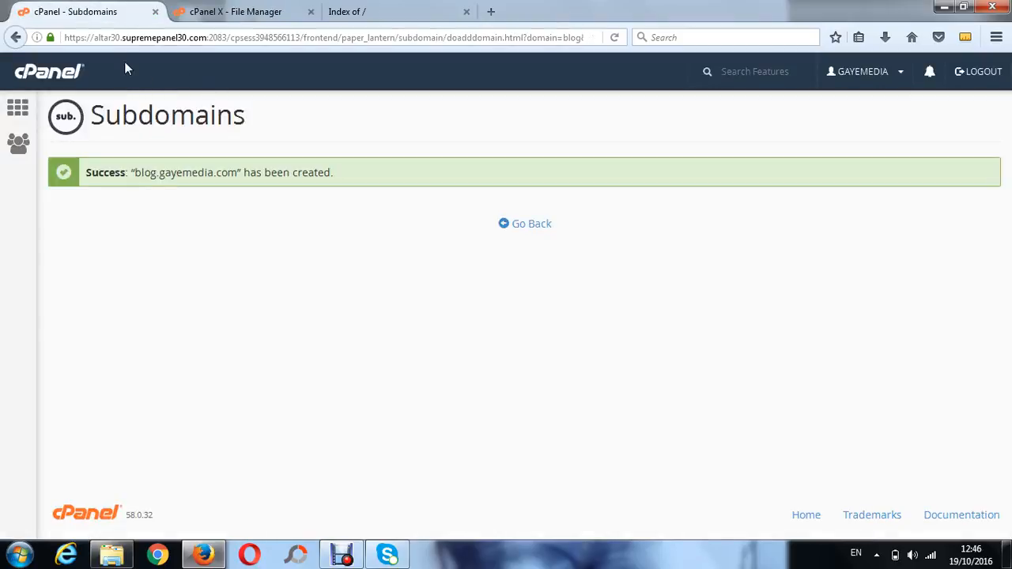
pyautogui.click(57, 74)
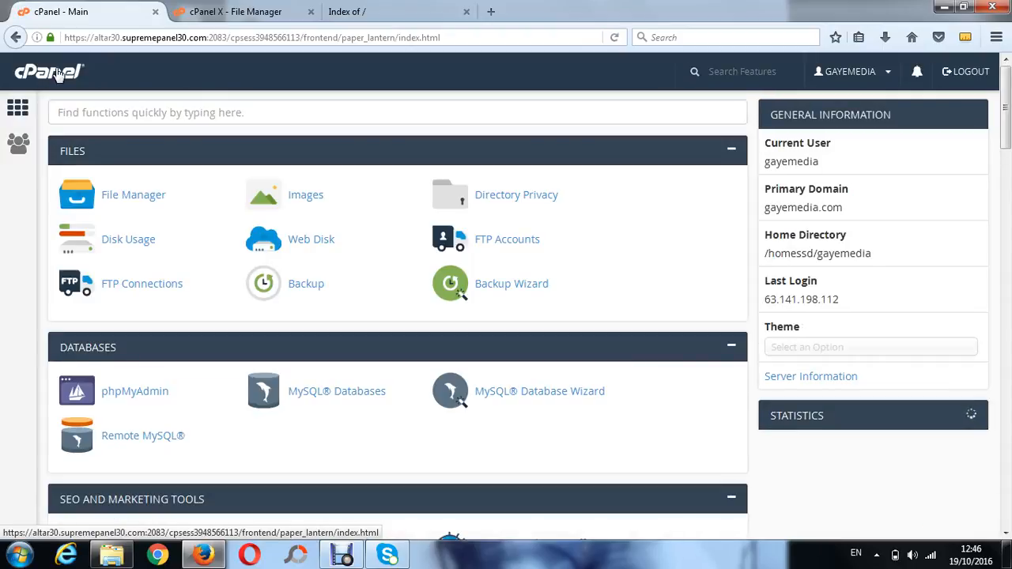
pyautogui.click(131, 200)
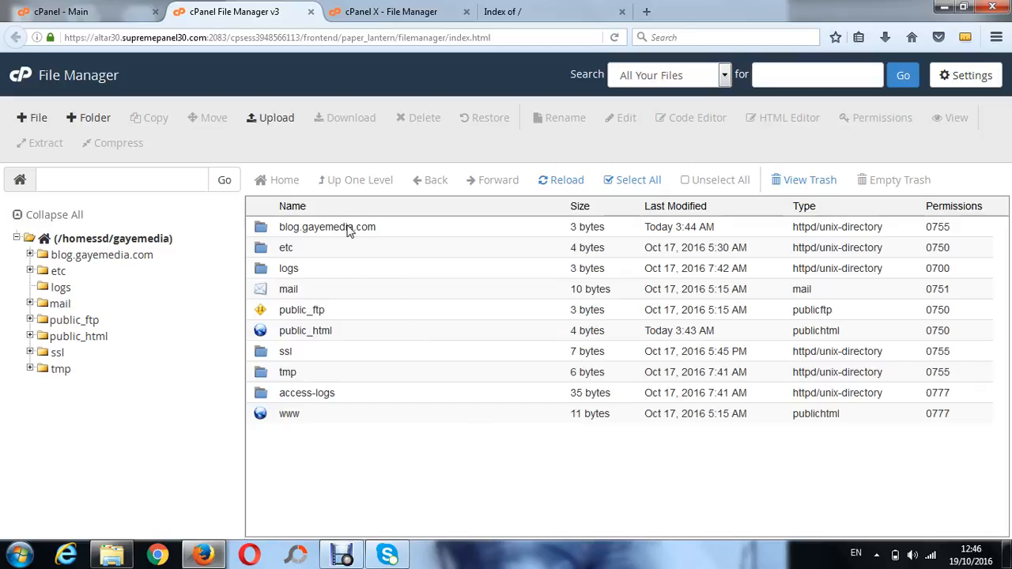
pyautogui.doubleClick(483, 227)
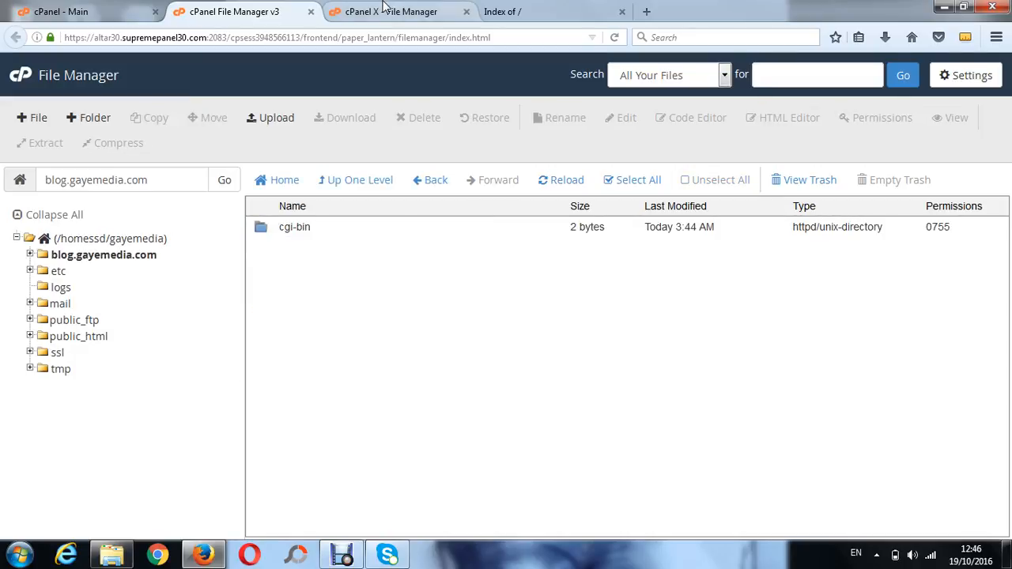
# Select all of the homepage's HTML code in the open index.html editor
pyautogui.click(382, 6)
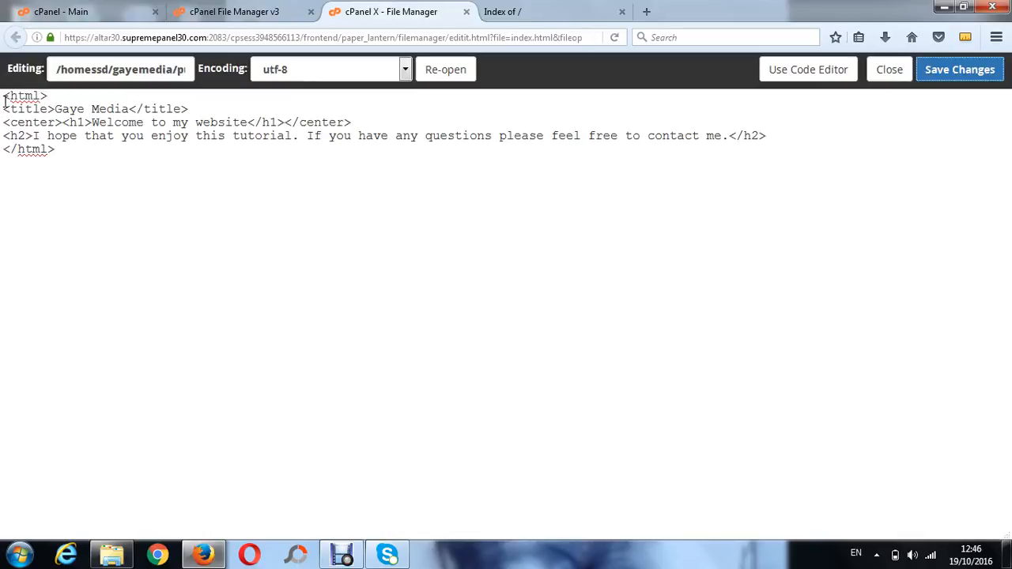
pyautogui.moveTo(4, 96); pyautogui.dragTo(94, 148)
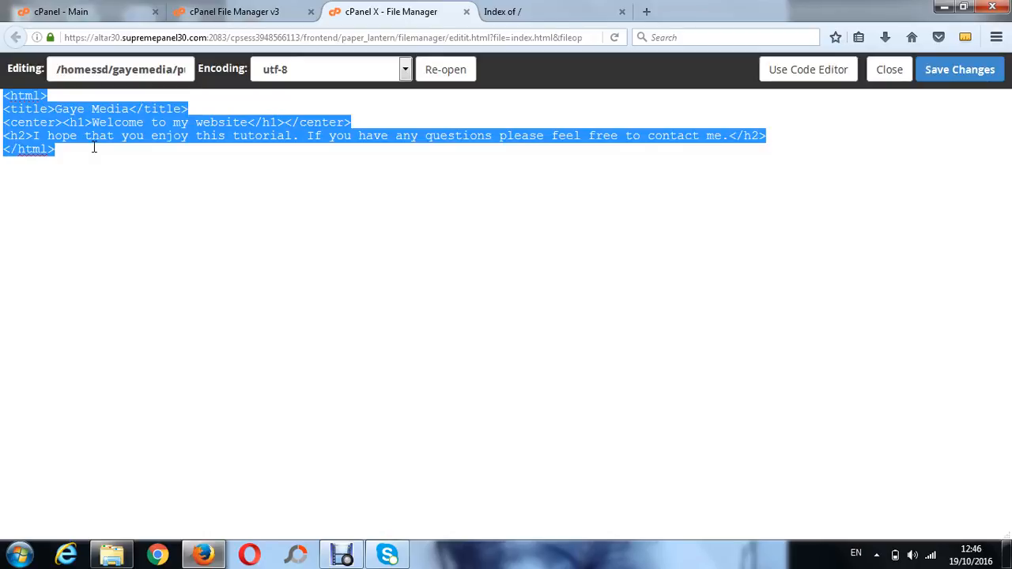
pyautogui.click(213, 8)
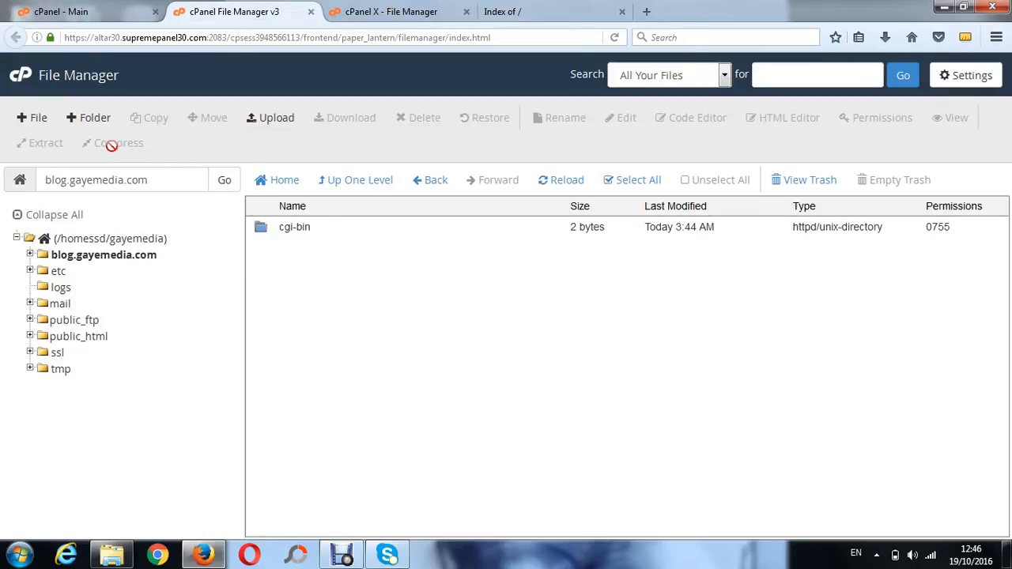
# Create a new file named index.html in the blog.gayemedia.com folder
pyautogui.click(38, 120)
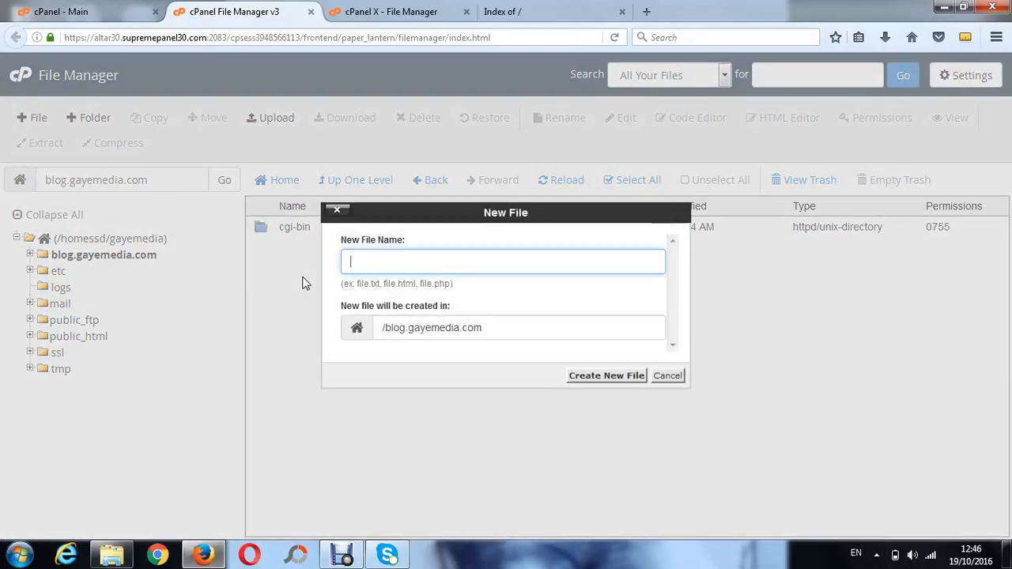
pyautogui.write('index.html')
pyautogui.click(606, 377)
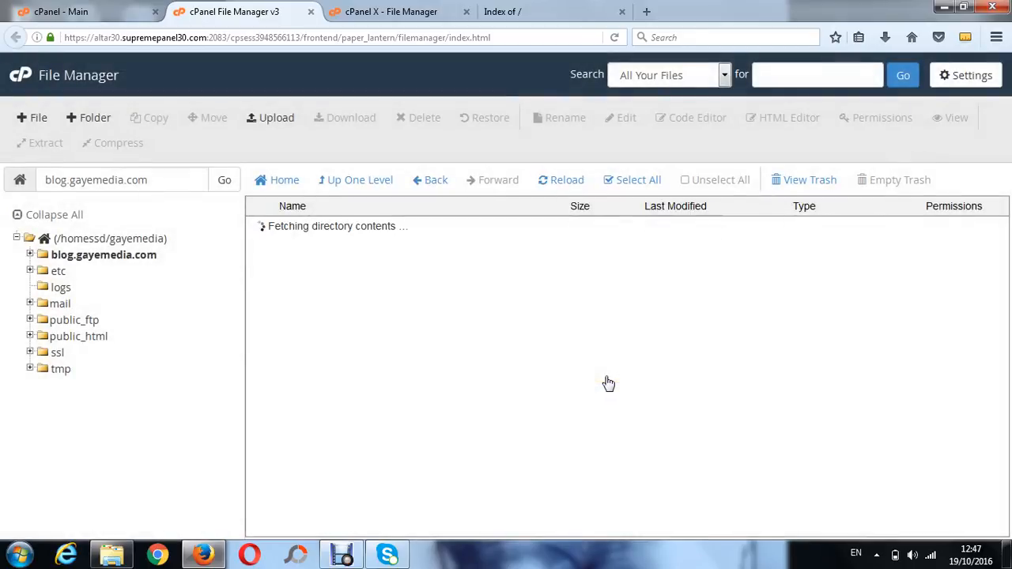
# Open the blog folder's index.html in the text editor and change the page title to blog
pyautogui.click(366, 247)
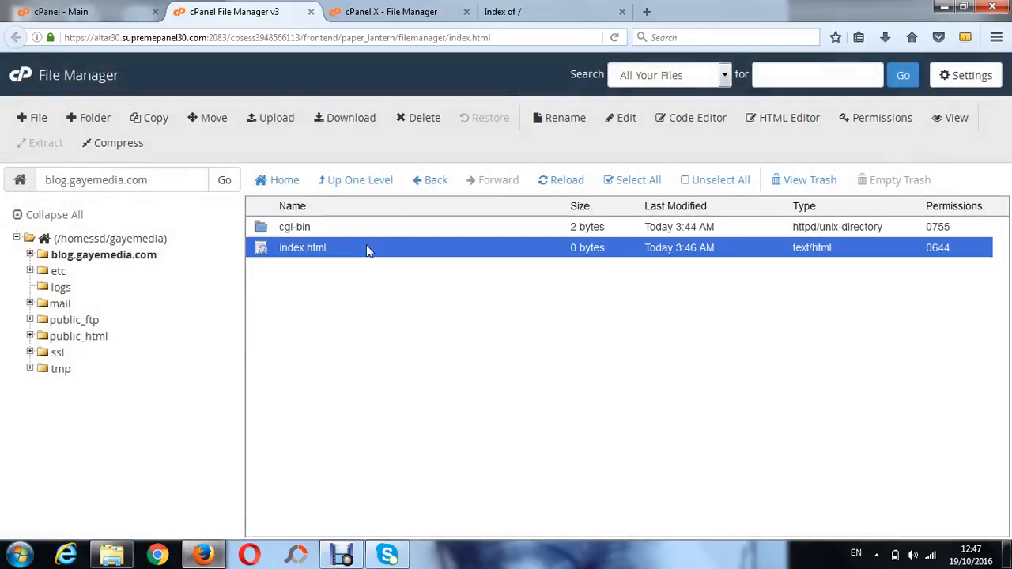
pyautogui.click(625, 118)
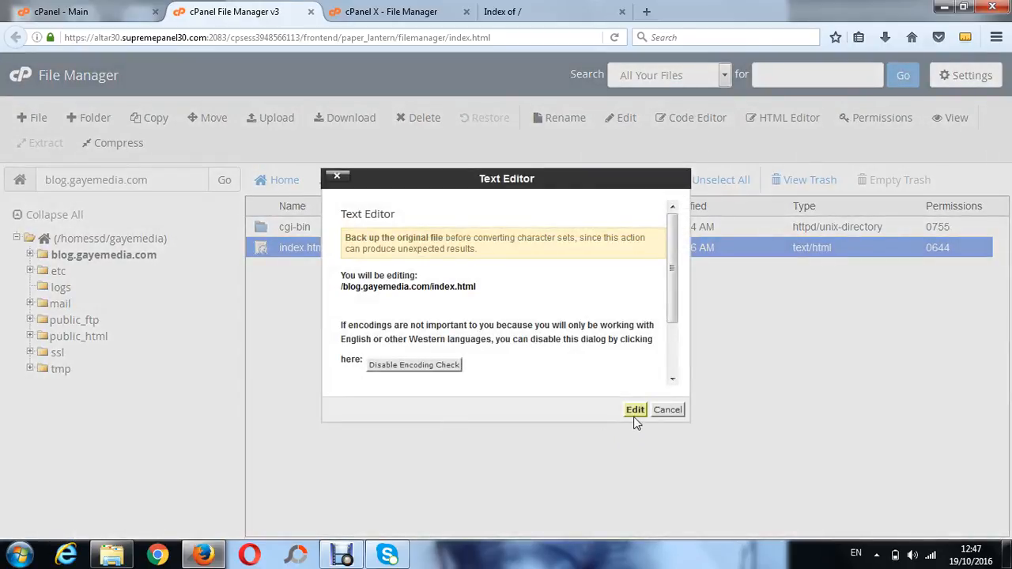
pyautogui.click(635, 410)
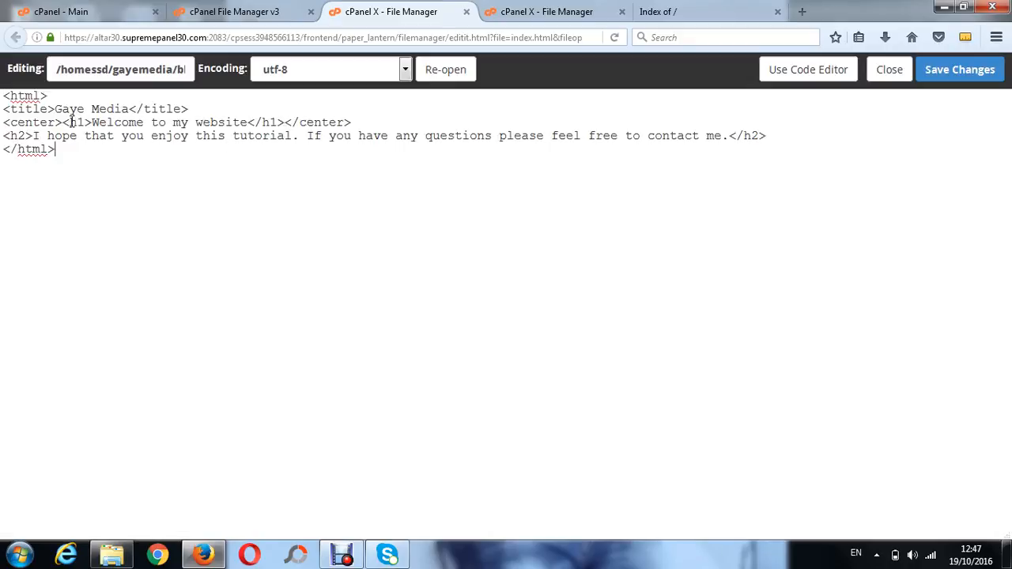
pyautogui.moveTo(129, 111); pyautogui.dragTo(57, 111)
pyautogui.write('Holog')
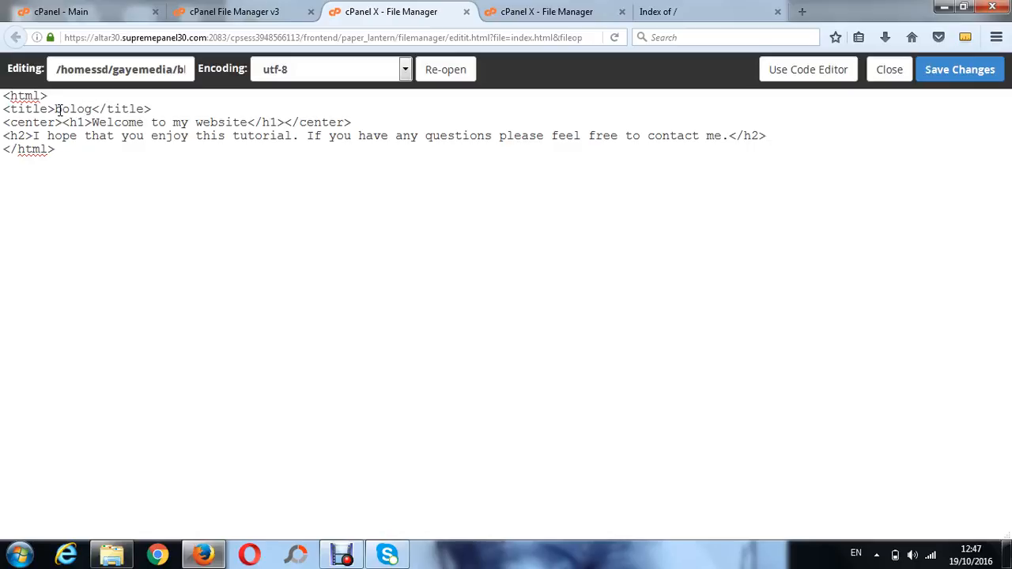
pyautogui.press('BackSpace')
pyautogui.press('BackSpace')
pyautogui.press('BackSpace')
pyautogui.press('BackSpace')
pyautogui.press('BackSpace')
pyautogui.write('Blog')
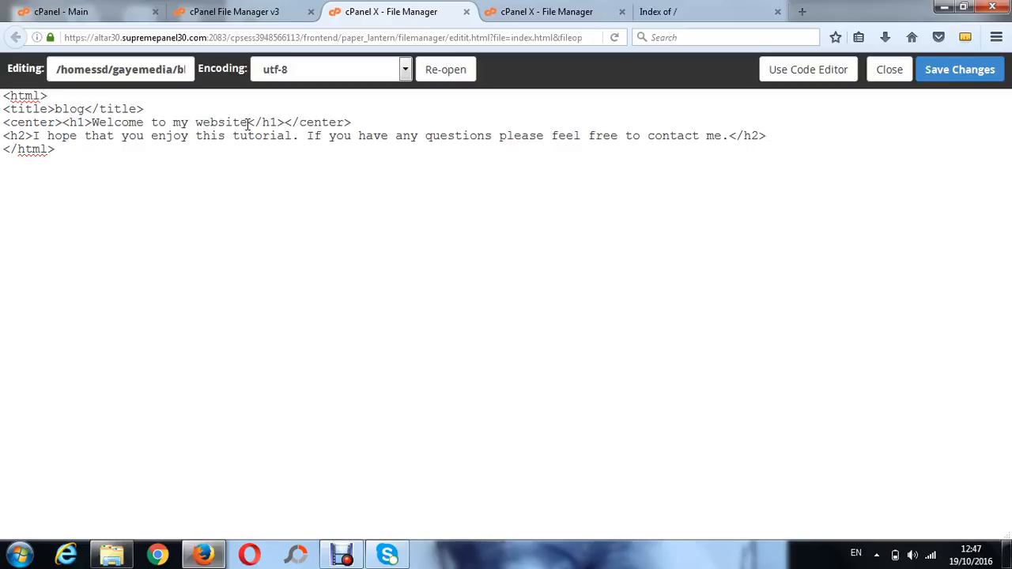
# Change the heading text to "Welcome to my blog" and save the file
pyautogui.click(248, 124)
pyautogui.press('BackSpace')
pyautogui.press('BackSpace')
pyautogui.press('BackSpace')
pyautogui.press('BackSpace')
pyautogui.press('BackSpace')
pyautogui.press('BackSpace')
pyautogui.press('BackSpace')
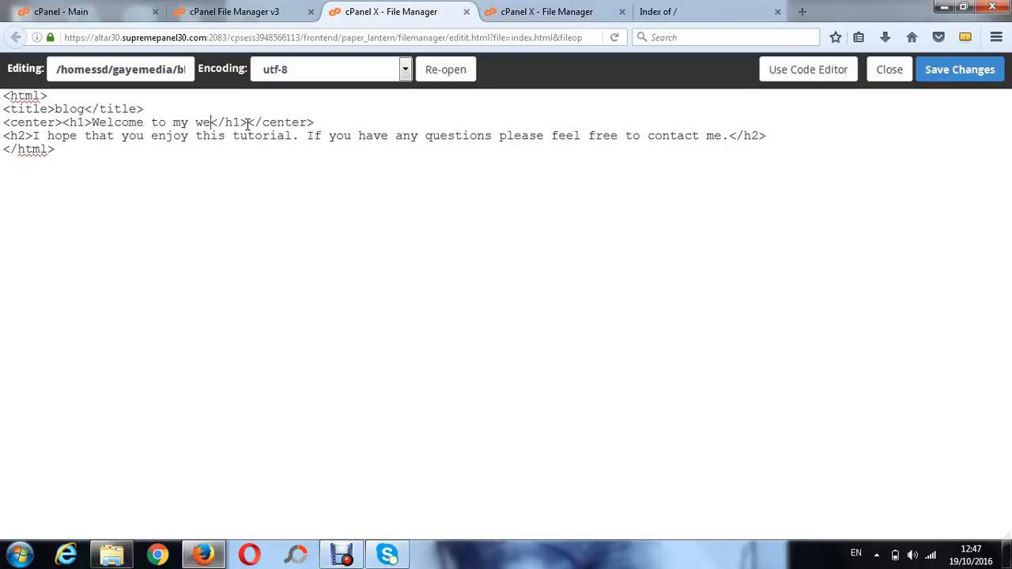
pyautogui.write('blog')
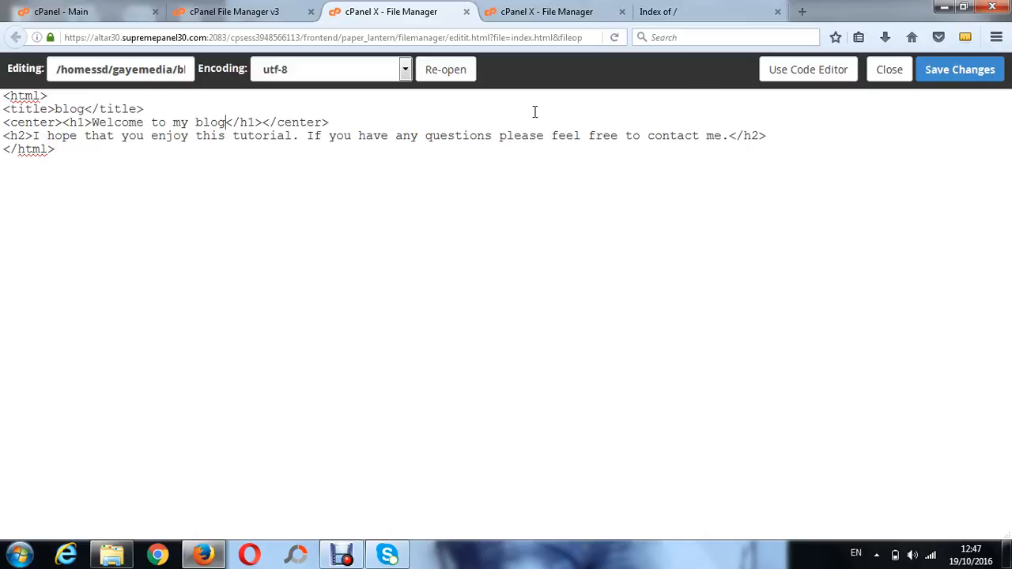
pyautogui.click(946, 73)
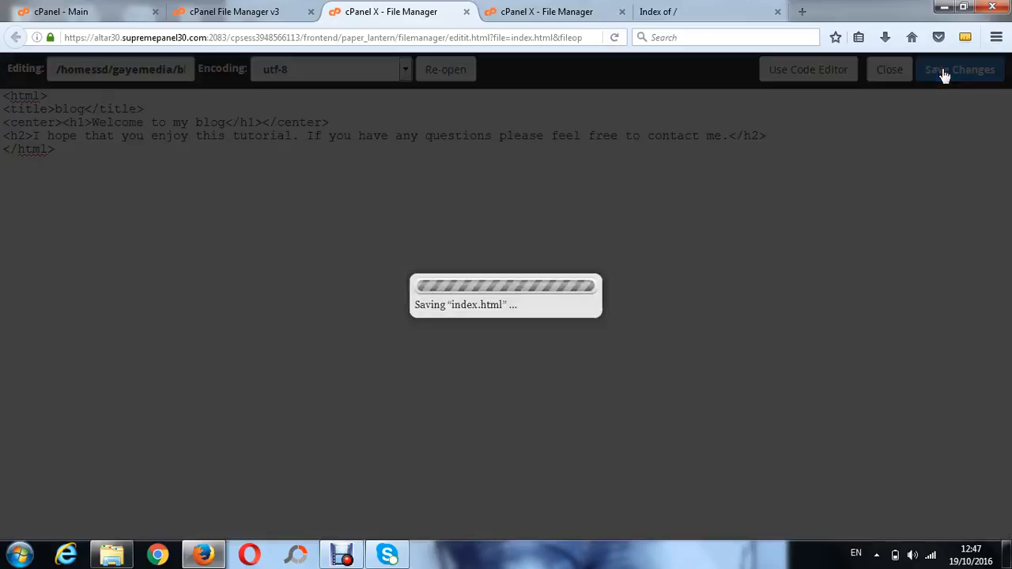
# Reload blog.gayemedia.com in its browser tab to view the new blog page
pyautogui.click(649, 9)
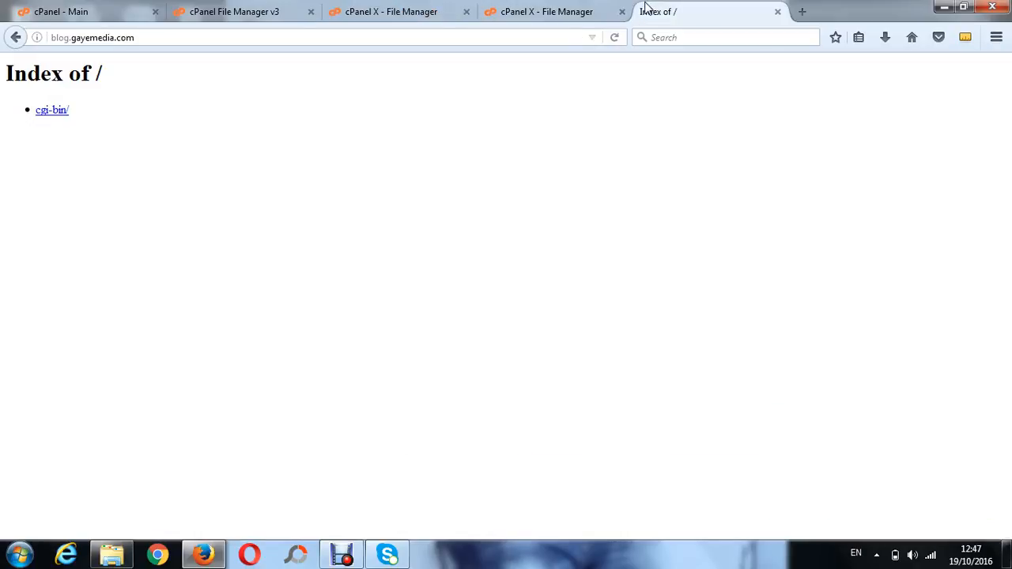
pyautogui.click(614, 37)
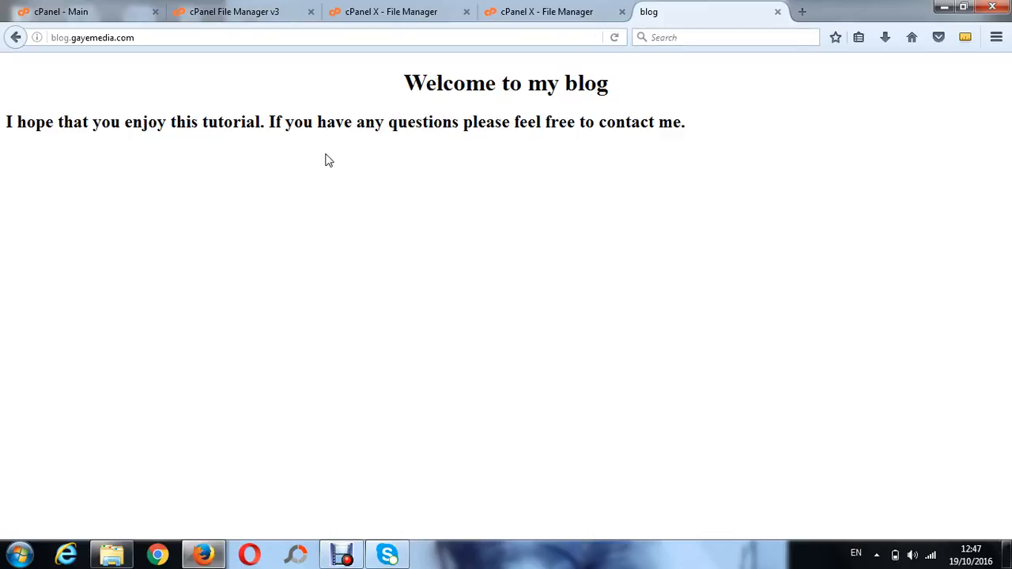
# Return to the cPanel home and open the Addon Domains page
pyautogui.click(63, 11)
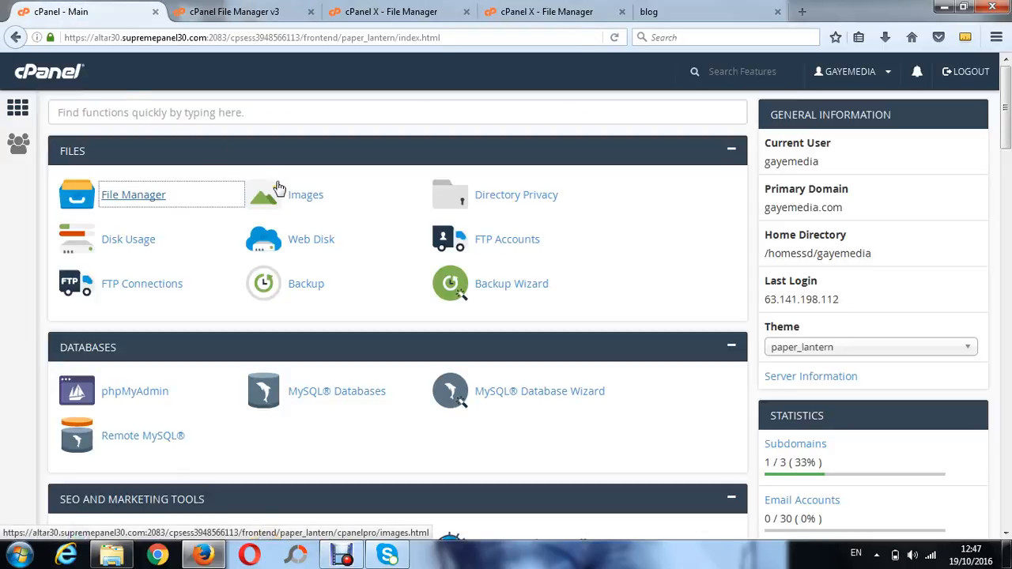
pyautogui.scroll(-1, 279, 187)
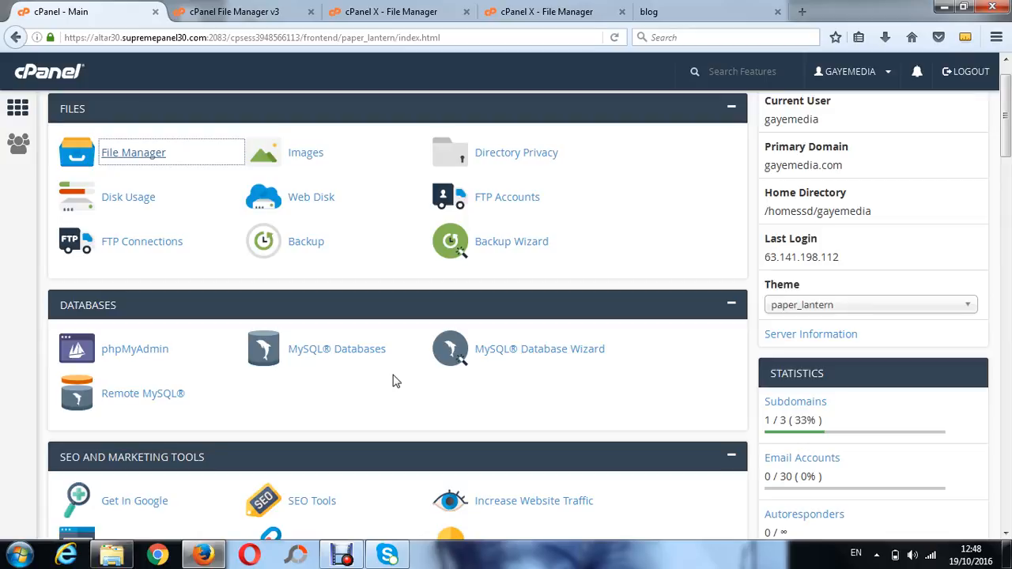
pyautogui.scroll(-1, 397, 381)
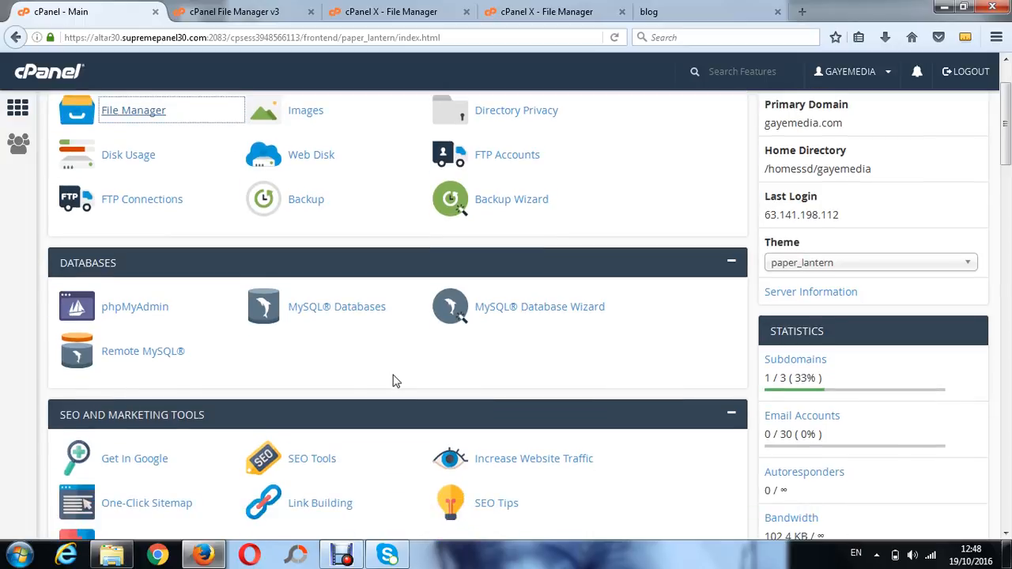
pyautogui.scroll(-8, 397, 381)
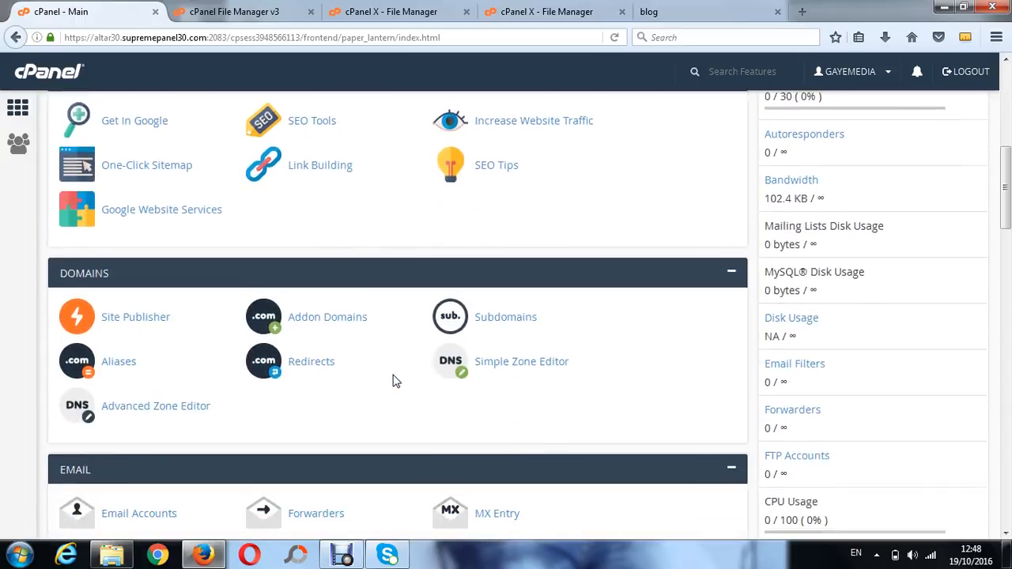
pyautogui.scroll(-1, 397, 382)
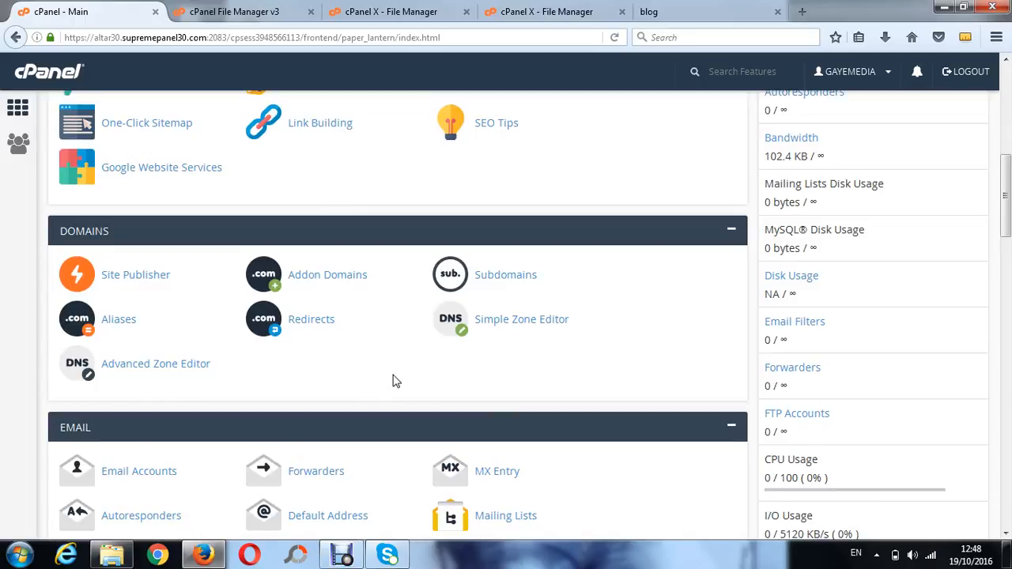
pyautogui.scroll(6, 396, 381)
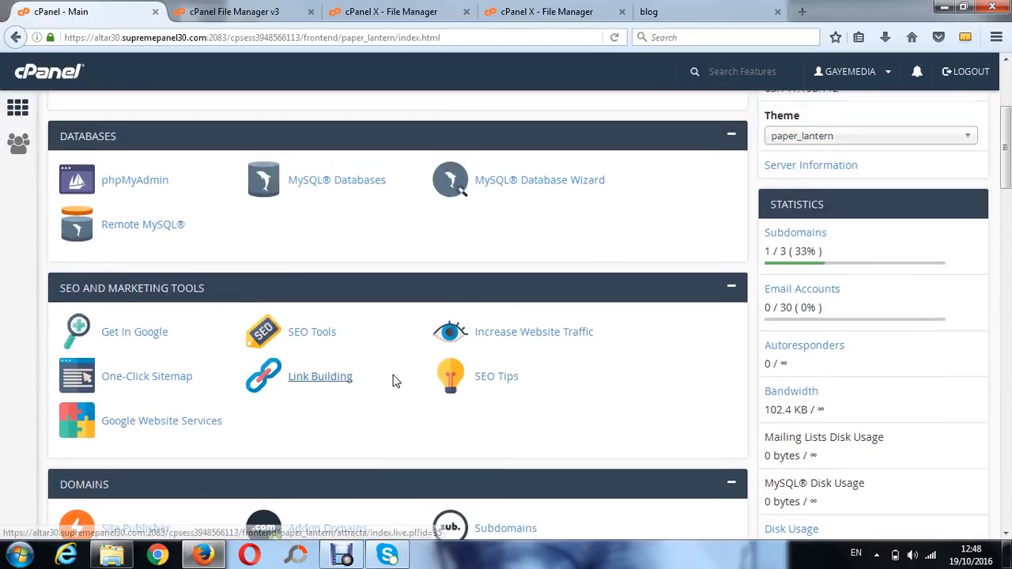
pyautogui.scroll(3, 396, 381)
pyautogui.scroll(-3, 397, 381)
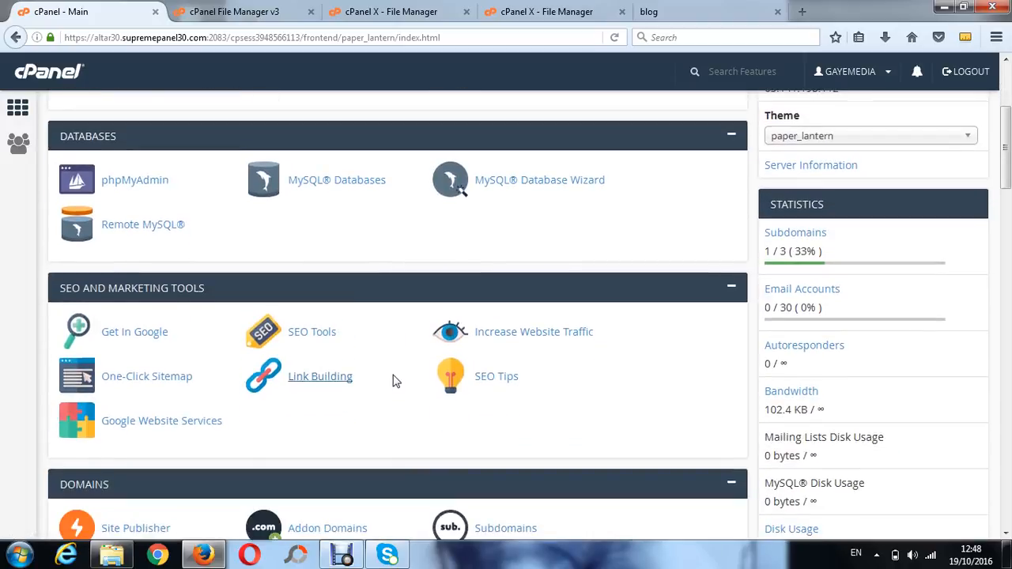
pyautogui.scroll(-2, 396, 381)
pyautogui.scroll(1, 396, 381)
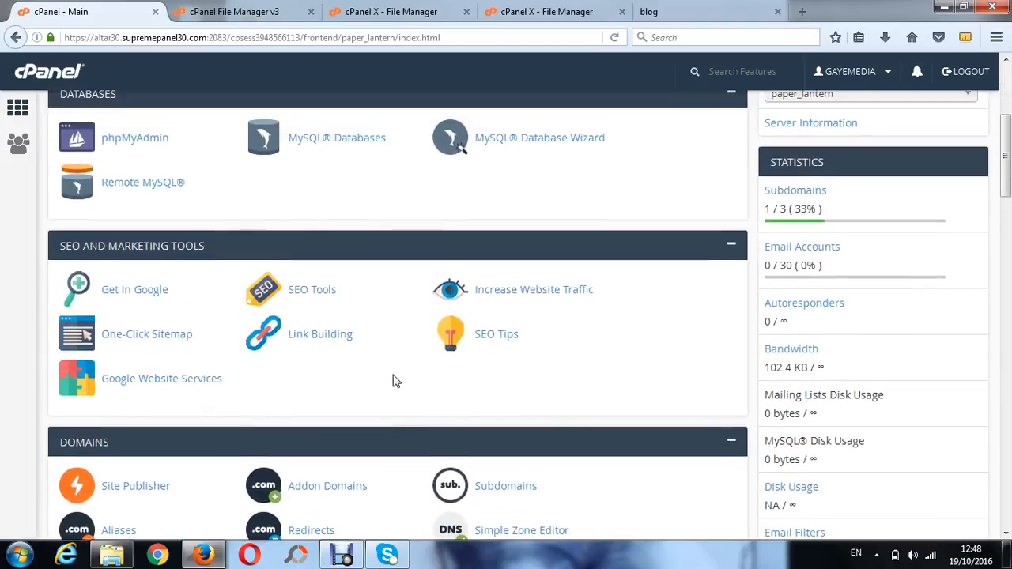
pyautogui.scroll(-4, 396, 381)
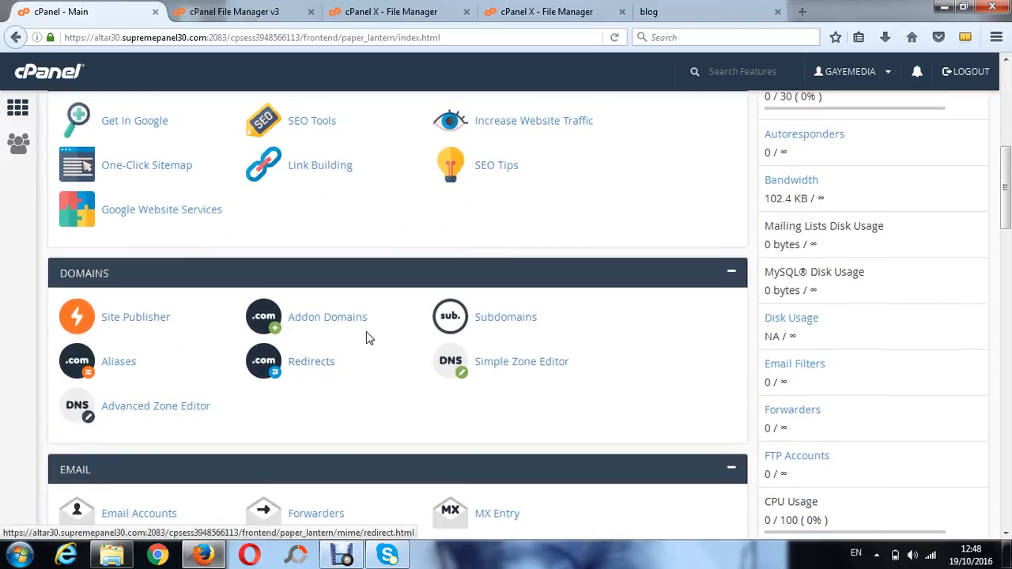
pyautogui.click(316, 319)
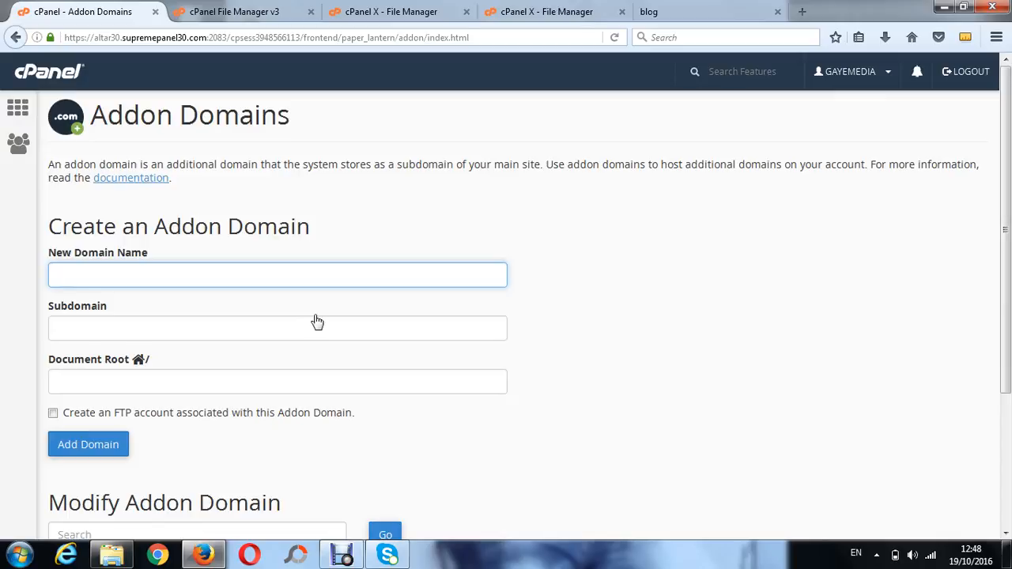
# Try to add the addon domain gaye3.com with subdomain gaye3, then go back to the form
pyautogui.write('gaye')
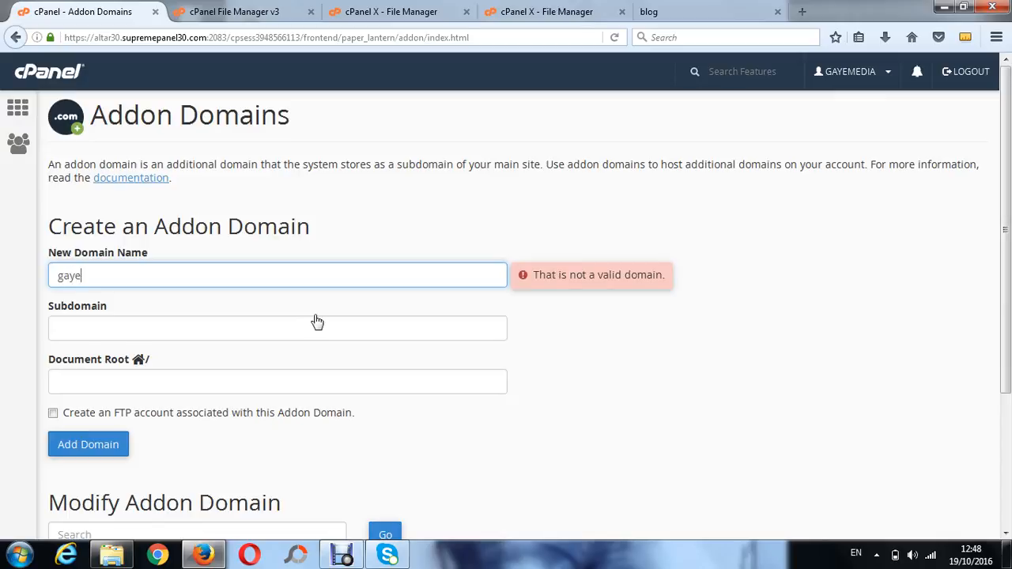
pyautogui.write('3.com')
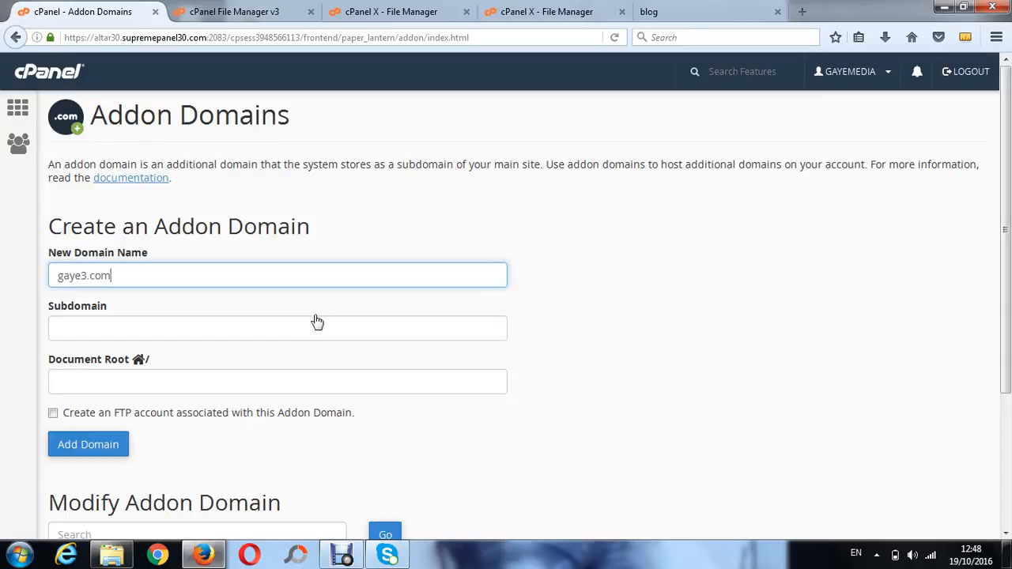
pyautogui.click(272, 326)
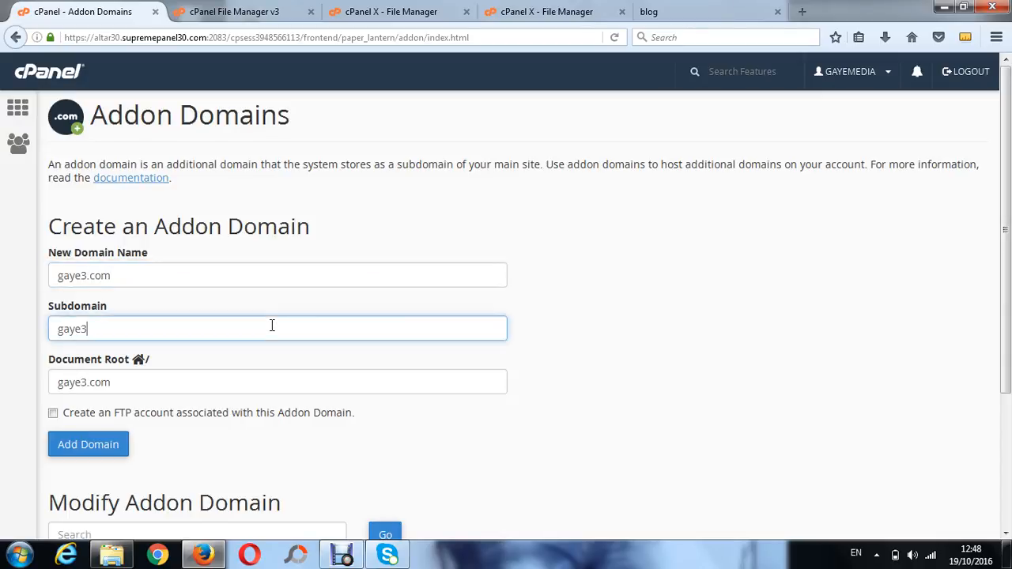
pyautogui.click(87, 447)
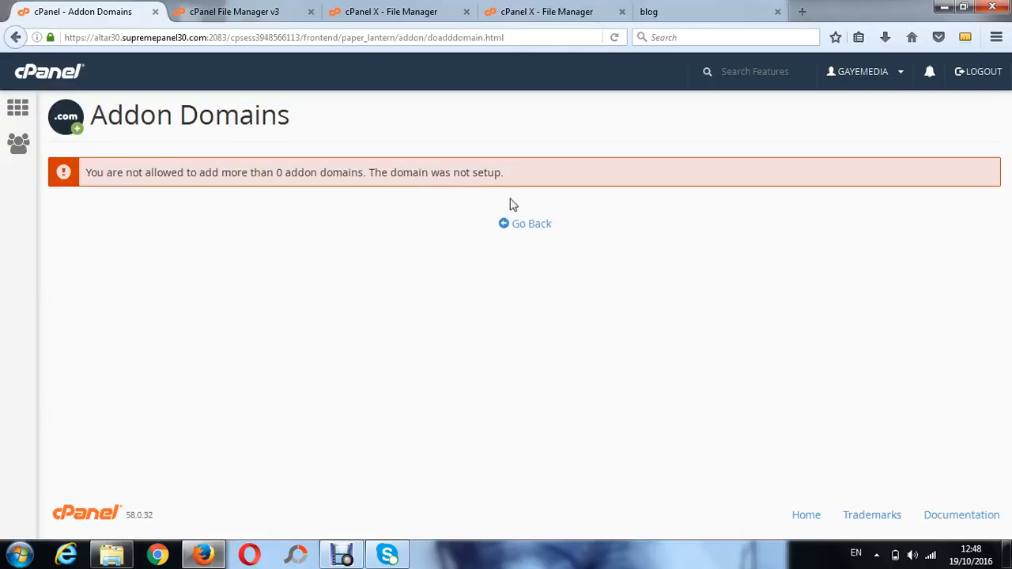
pyautogui.click(530, 227)
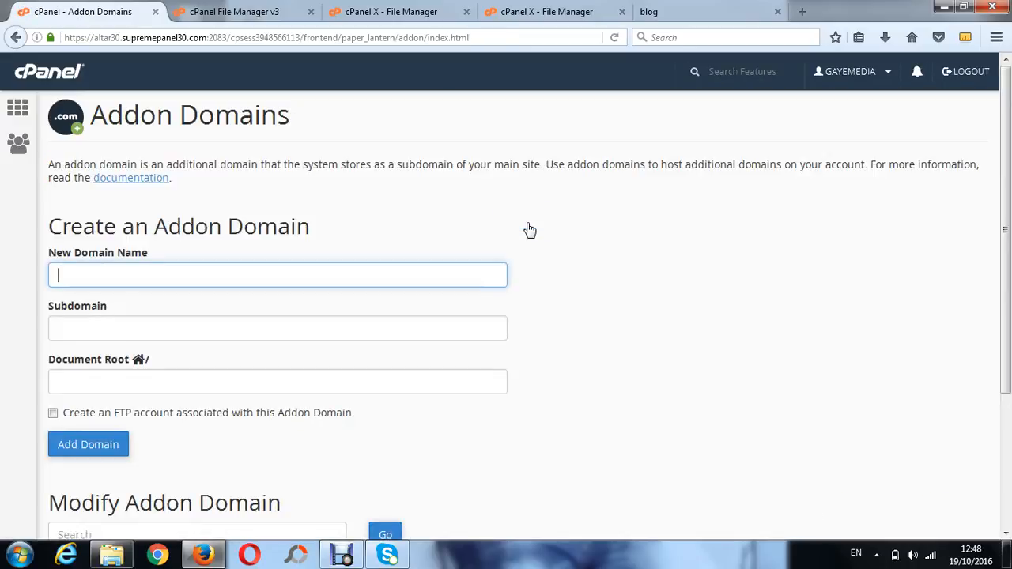
# Go back to the cPanel home, open Email Accounts and review the add-account form and accounts list
pyautogui.press('Down')
pyautogui.press('Down')
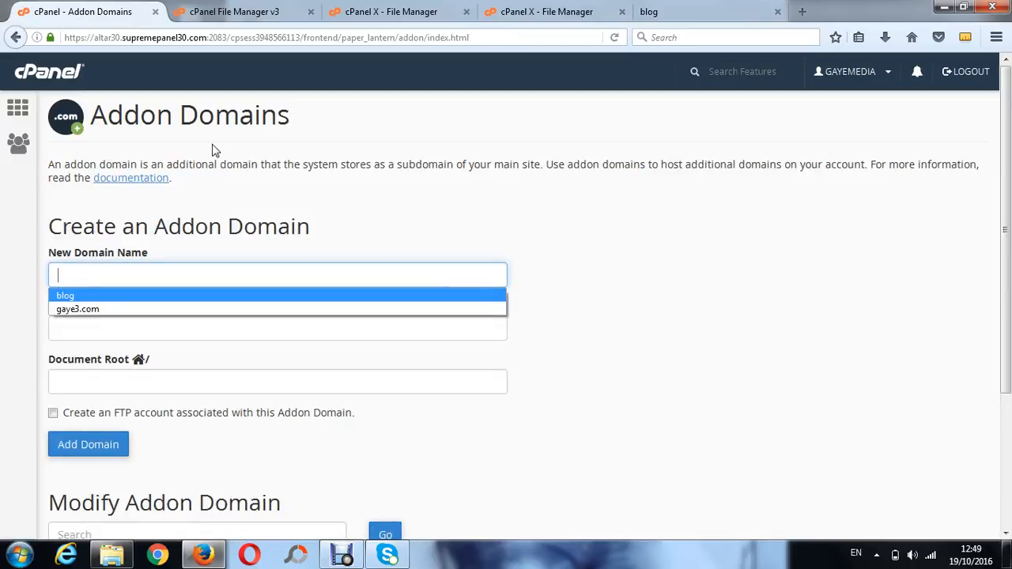
pyautogui.click(43, 72)
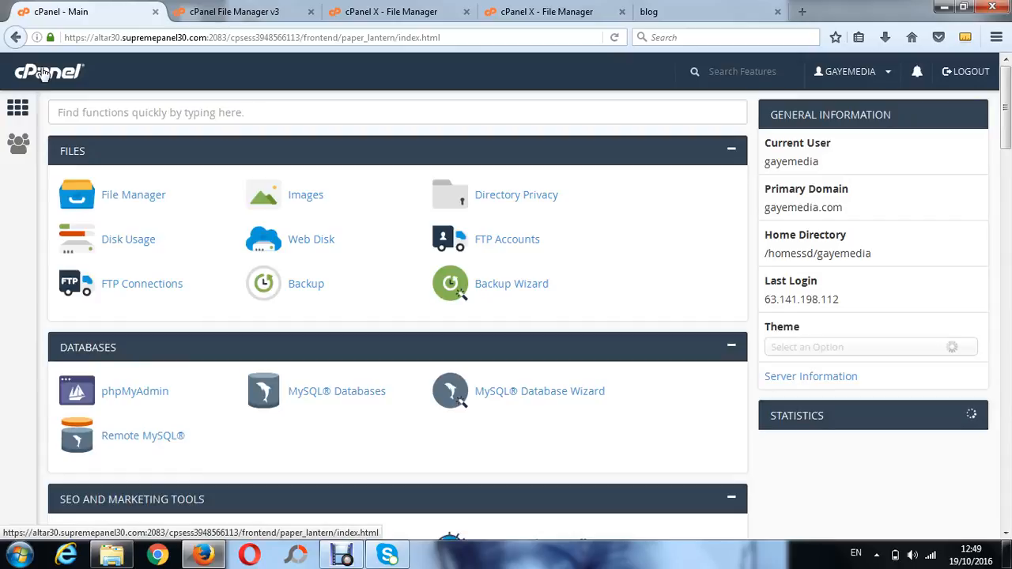
pyautogui.scroll(-1, 43, 73)
pyautogui.scroll(-1, 44, 72)
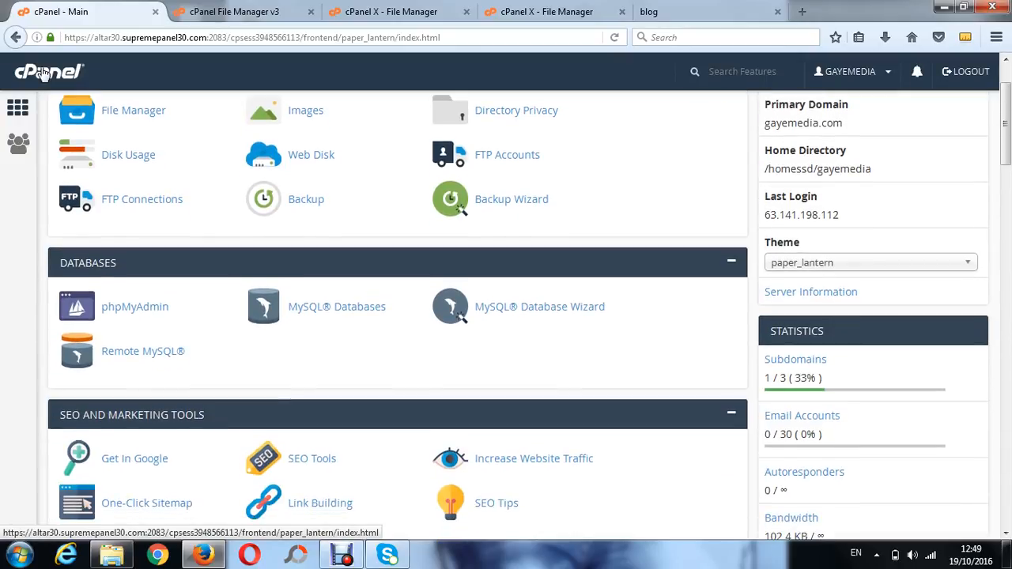
pyautogui.scroll(-1, 43, 73)
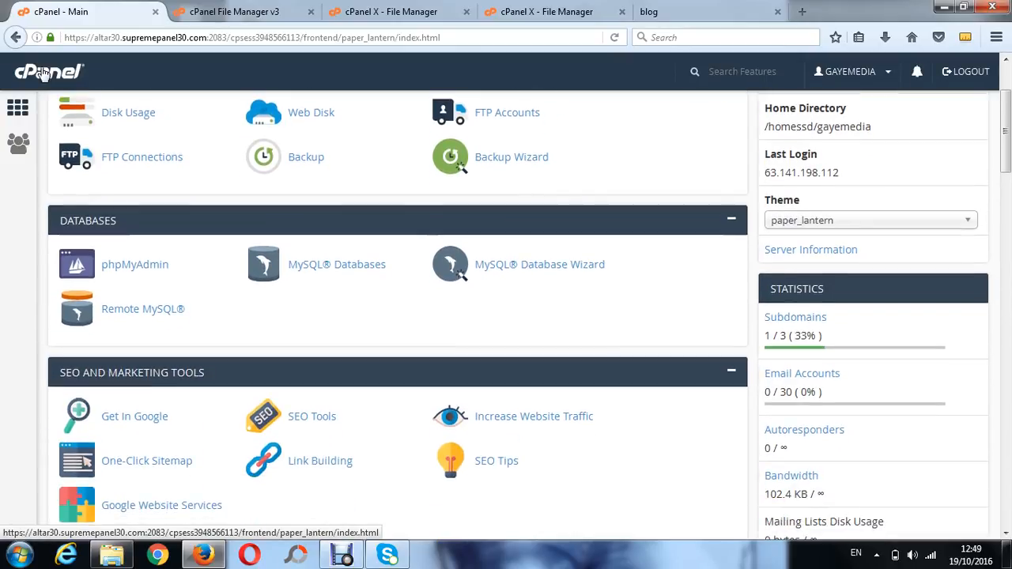
pyautogui.scroll(-5, 44, 72)
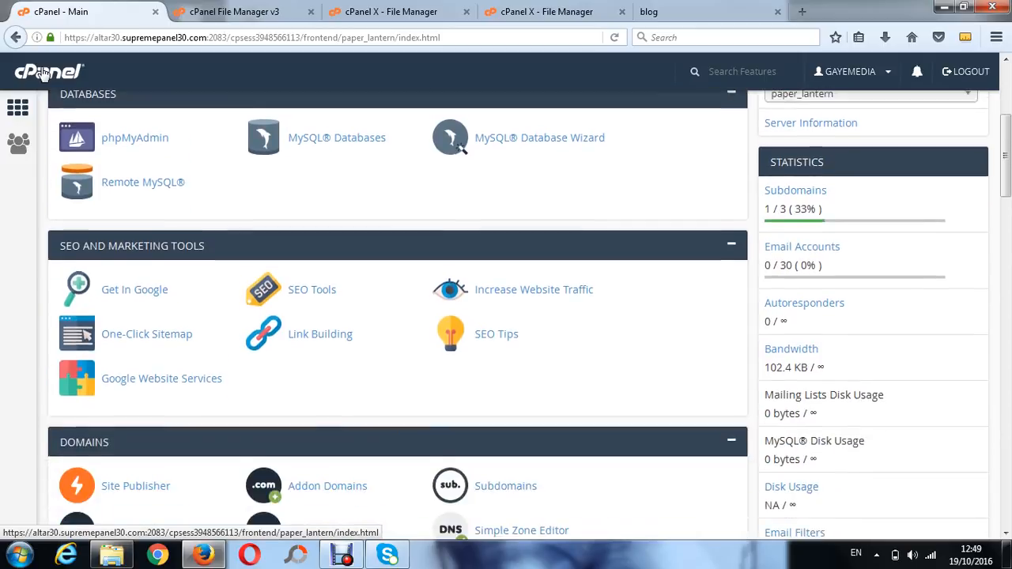
pyautogui.scroll(-7, 44, 73)
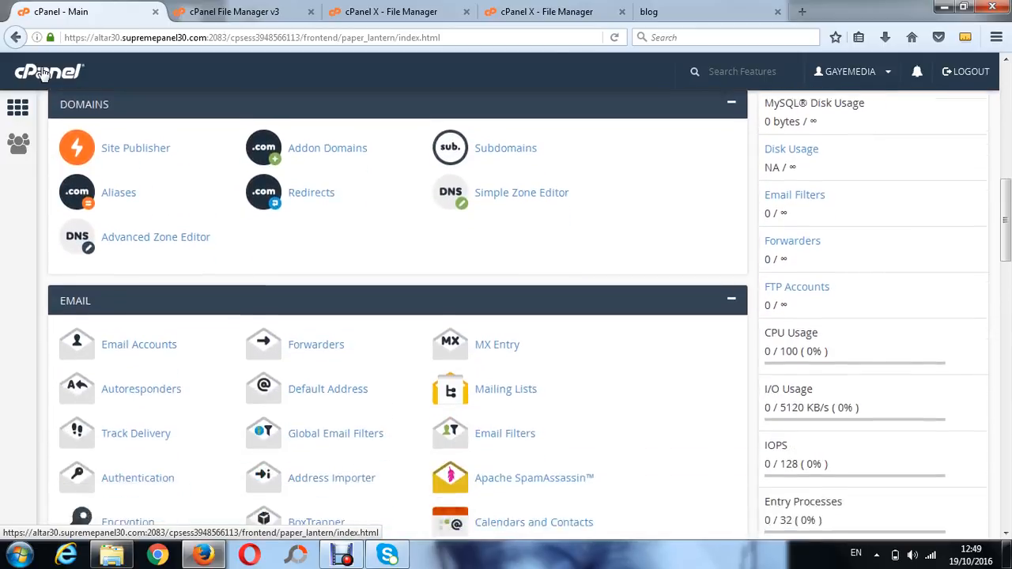
pyautogui.scroll(-1, 43, 73)
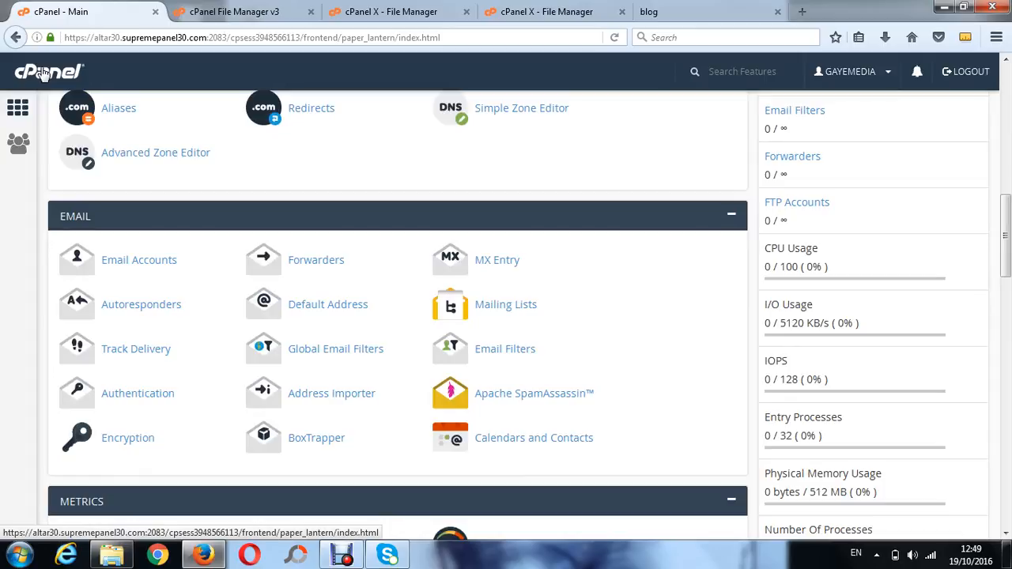
pyautogui.click(145, 267)
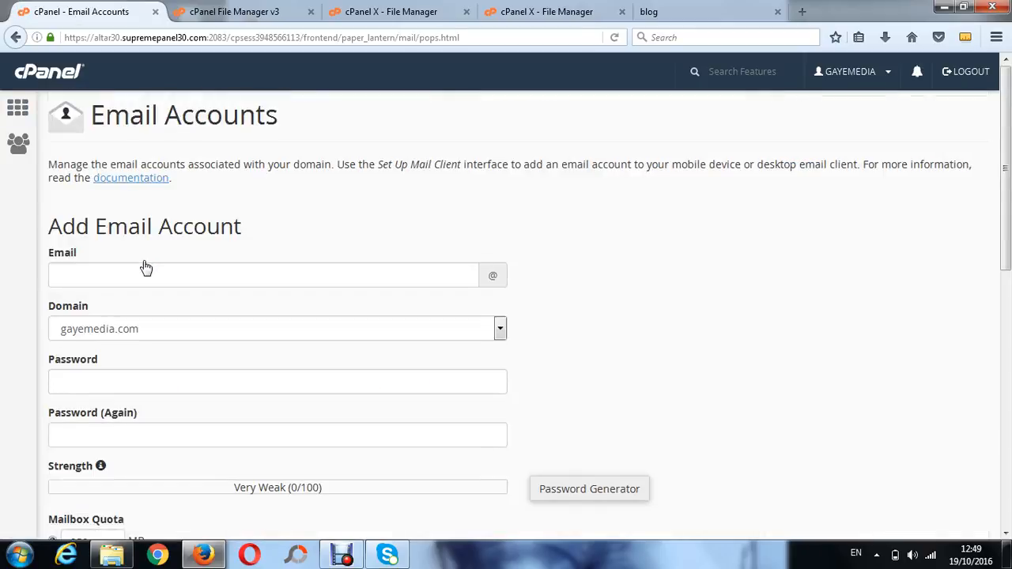
pyautogui.scroll(-1, 145, 268)
pyautogui.scroll(-5, 145, 268)
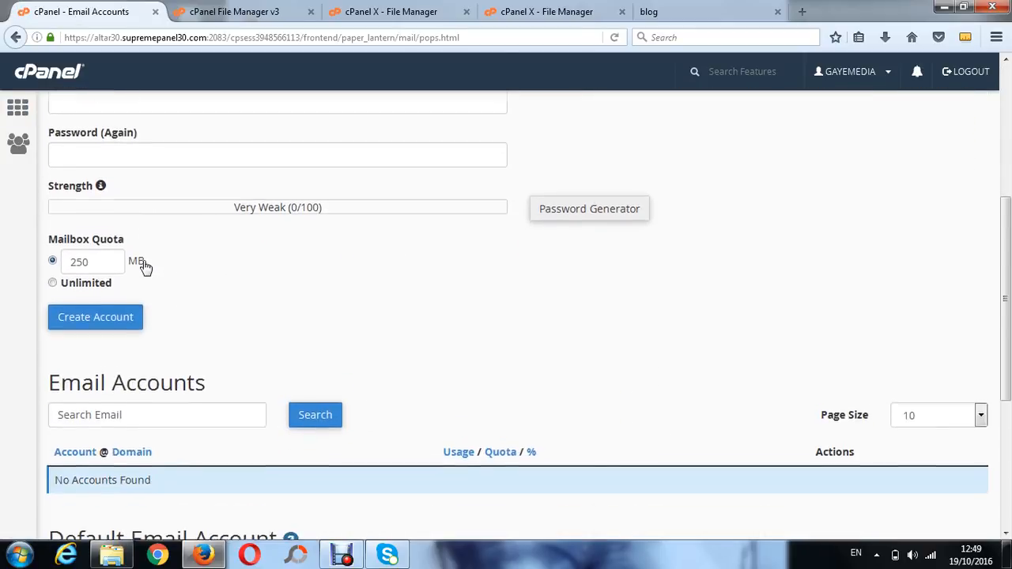
pyautogui.scroll(-2, 145, 267)
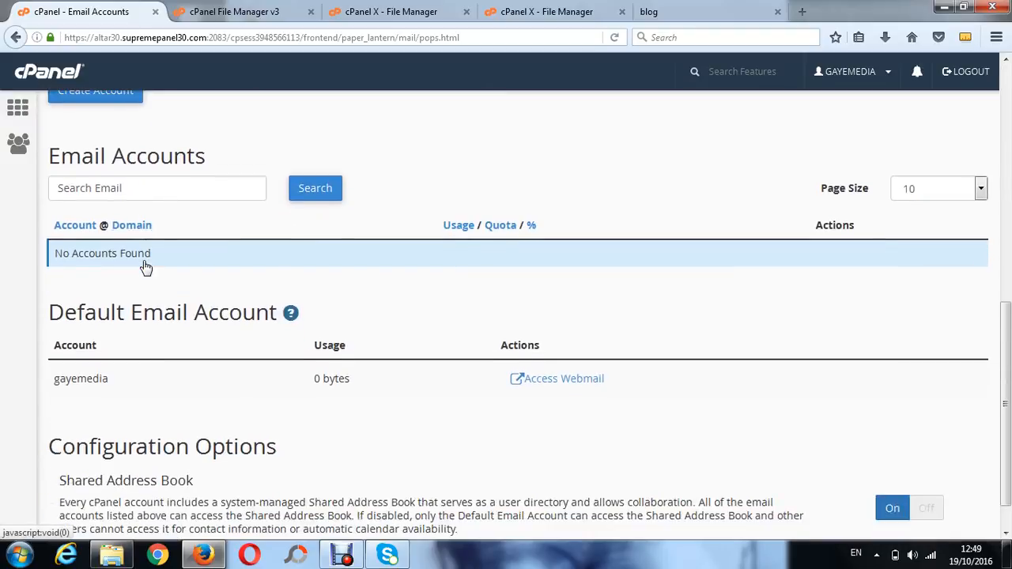
pyautogui.scroll(1, 145, 268)
pyautogui.scroll(3, 145, 267)
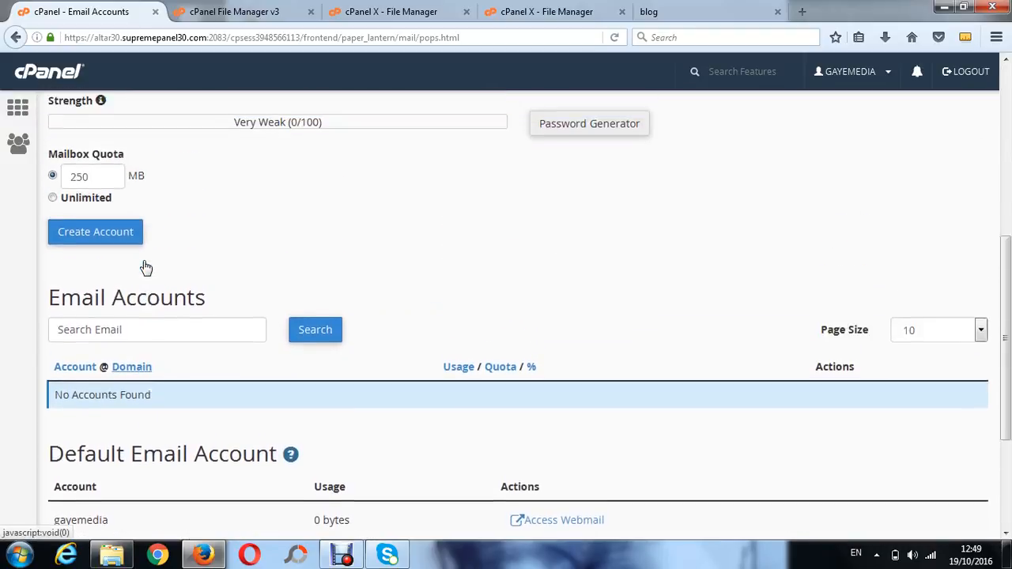
pyautogui.scroll(3, 145, 268)
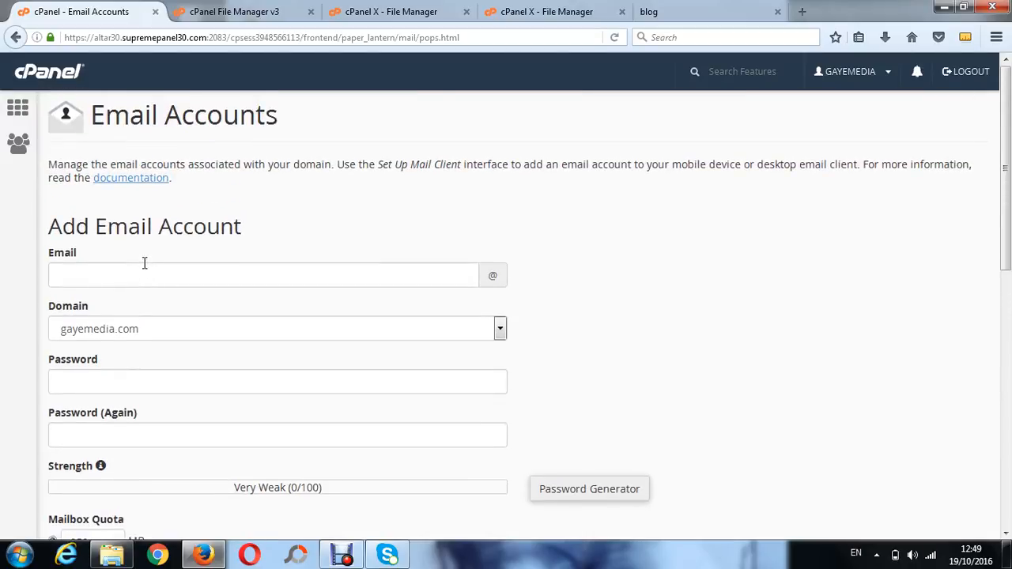
pyautogui.click(145, 270)
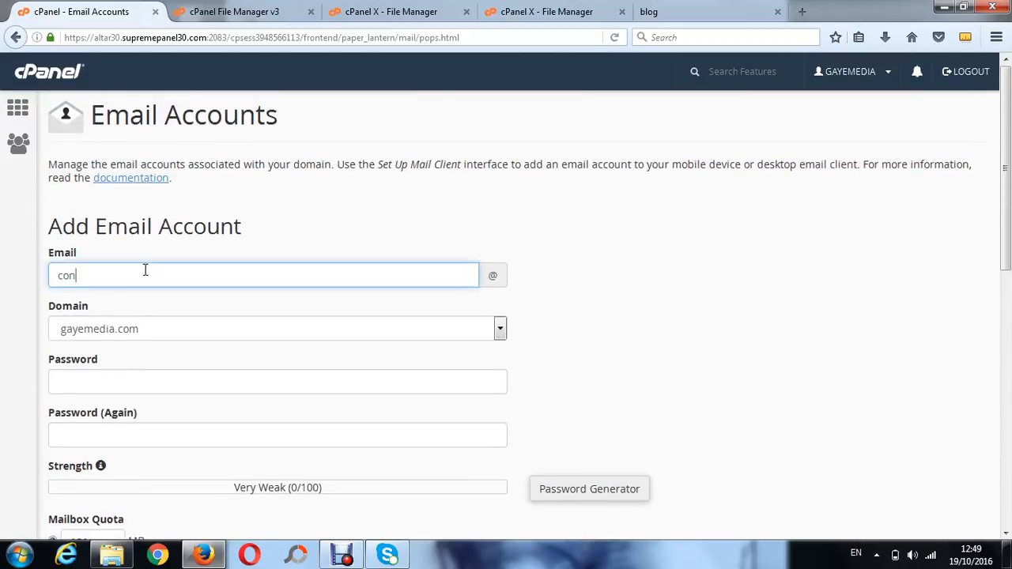
# Enter the mailbox password in the password field and repeat it in the confirmation field
pyautogui.click(195, 380)
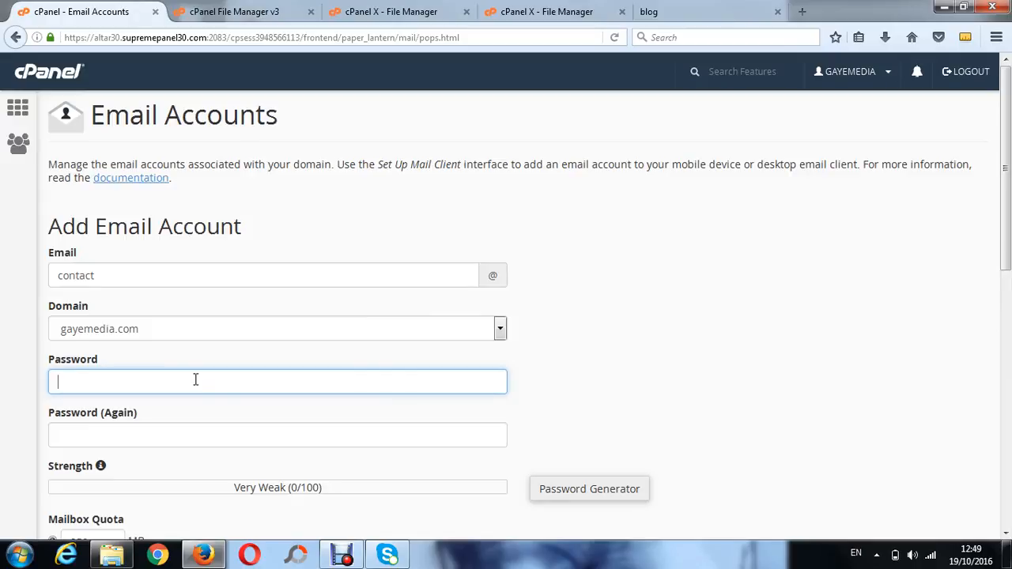
pyautogui.write('•••••••')
pyautogui.click(174, 437)
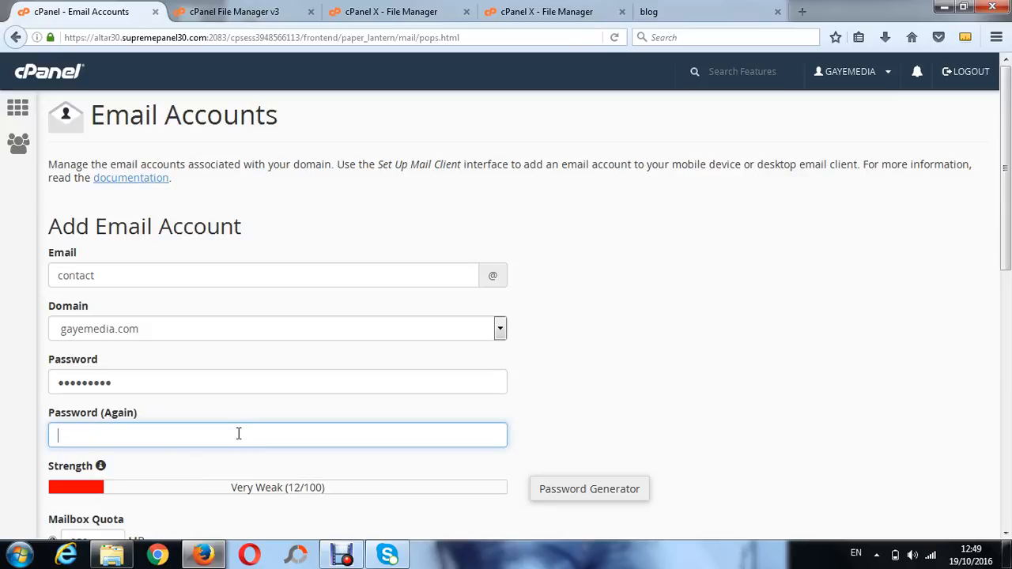
pyautogui.write('••••')
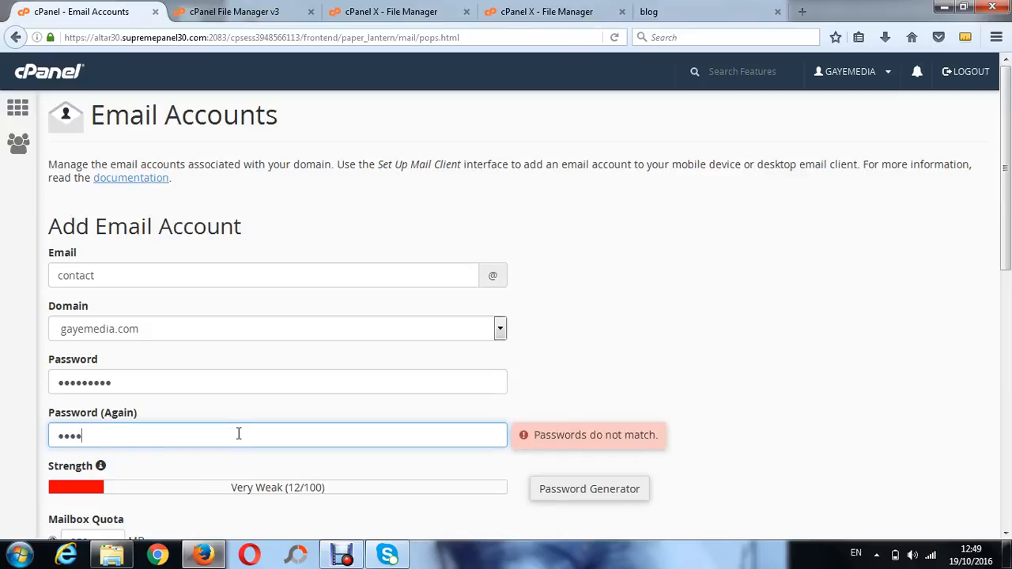
pyautogui.write('••••')
# Set the mailbox quota to Unlimited and try to create the account
pyautogui.moveTo(1003, 243); pyautogui.dragTo(1003, 324)
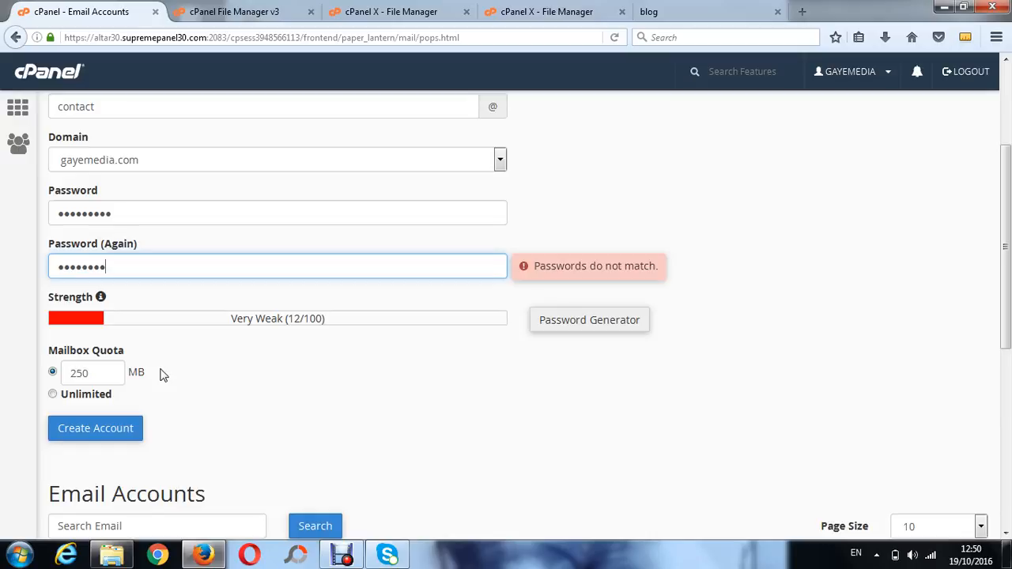
pyautogui.click(53, 395)
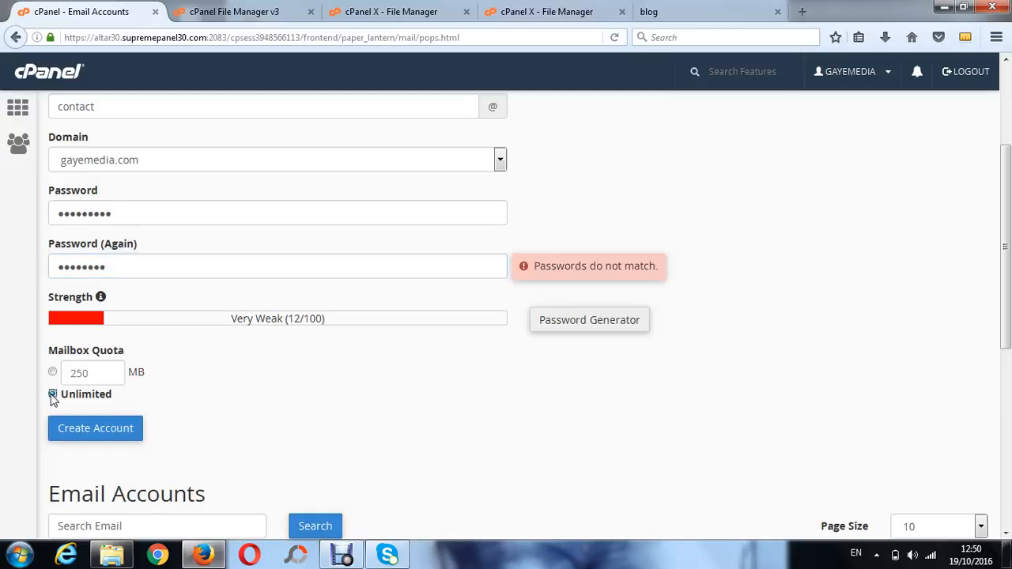
pyautogui.click(92, 431)
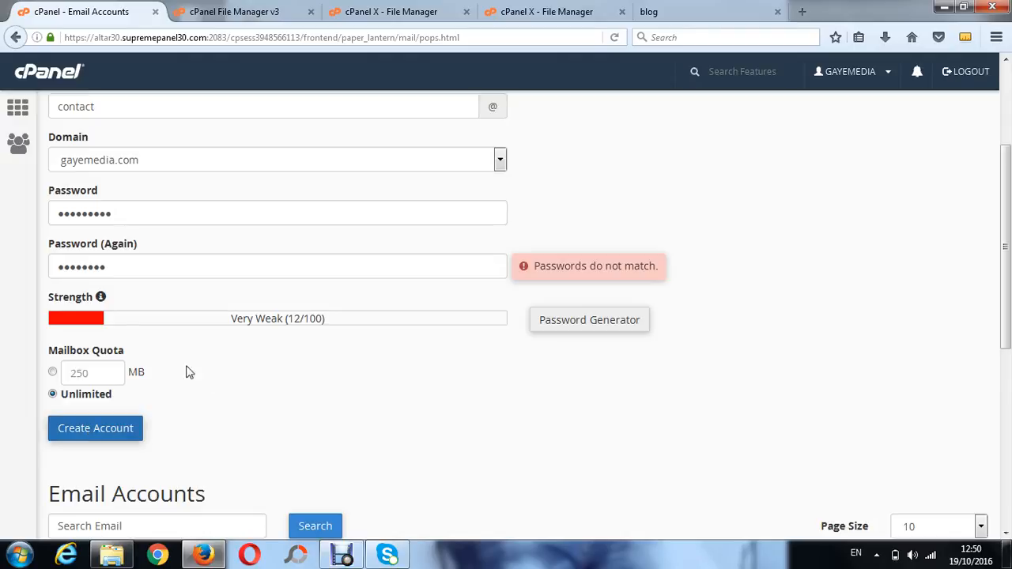
# Retype the confirmation password and try again to create the email account
pyautogui.click(130, 261)
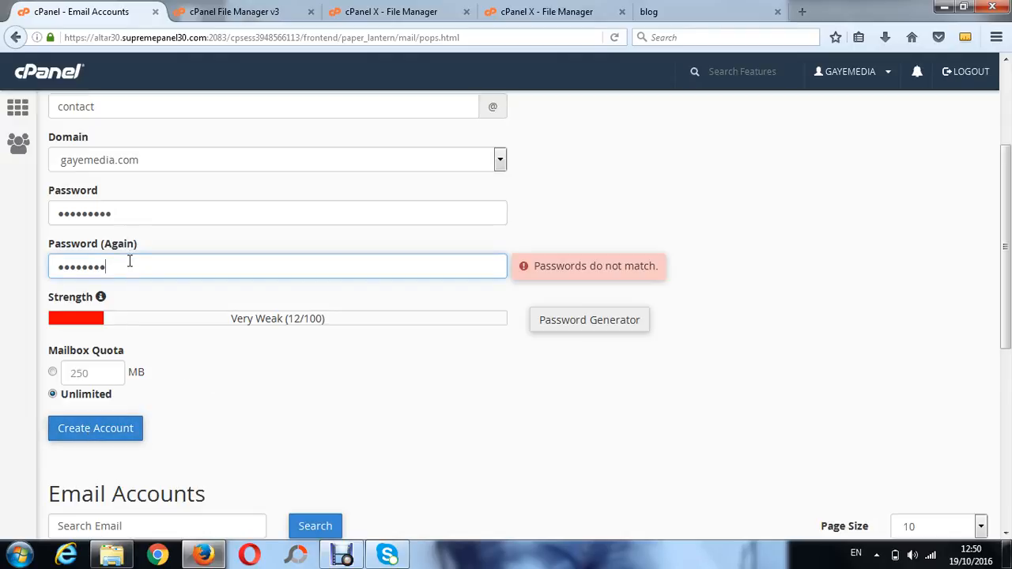
pyautogui.press('BackSpace')
pyautogui.press('BackSpace')
pyautogui.press('BackSpace')
pyautogui.write('••••••')
pyautogui.click(92, 432)
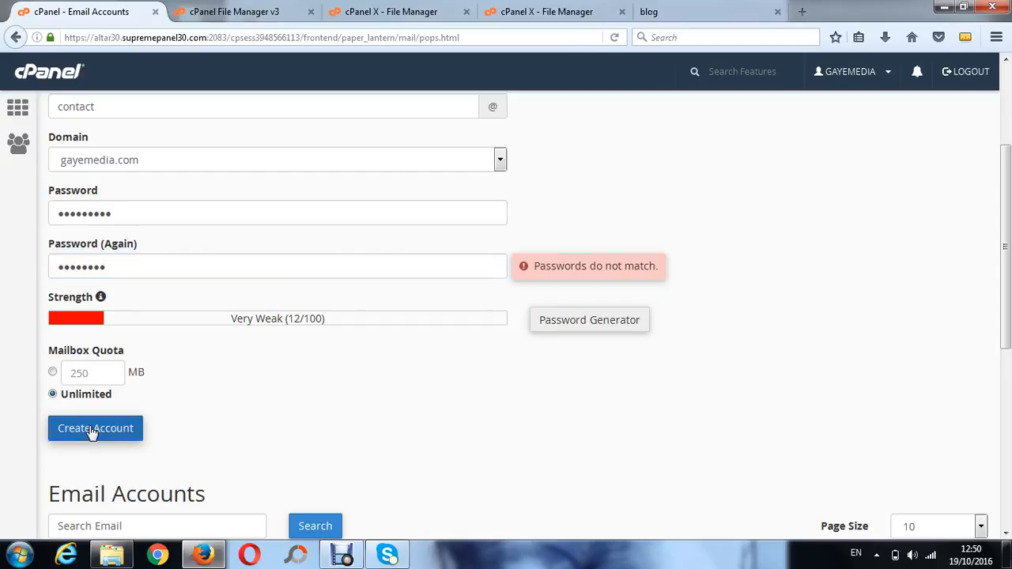
pyautogui.click(118, 213)
pyautogui.press('BackSpace')
pyautogui.press('BackSpace')
pyautogui.press('BackSpace')
pyautogui.press('BackSpace')
pyautogui.press('BackSpace')
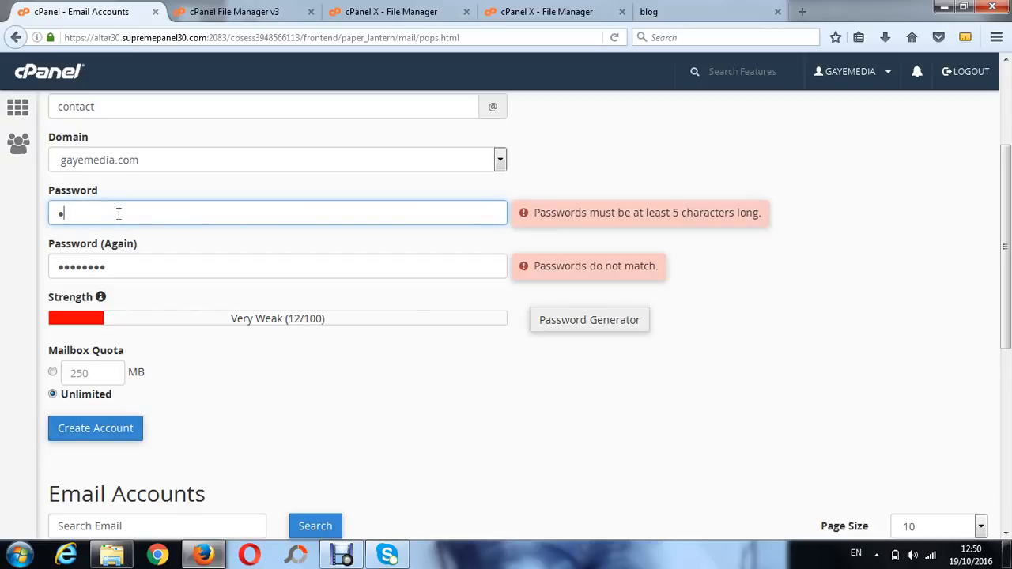
pyautogui.write('••••••')
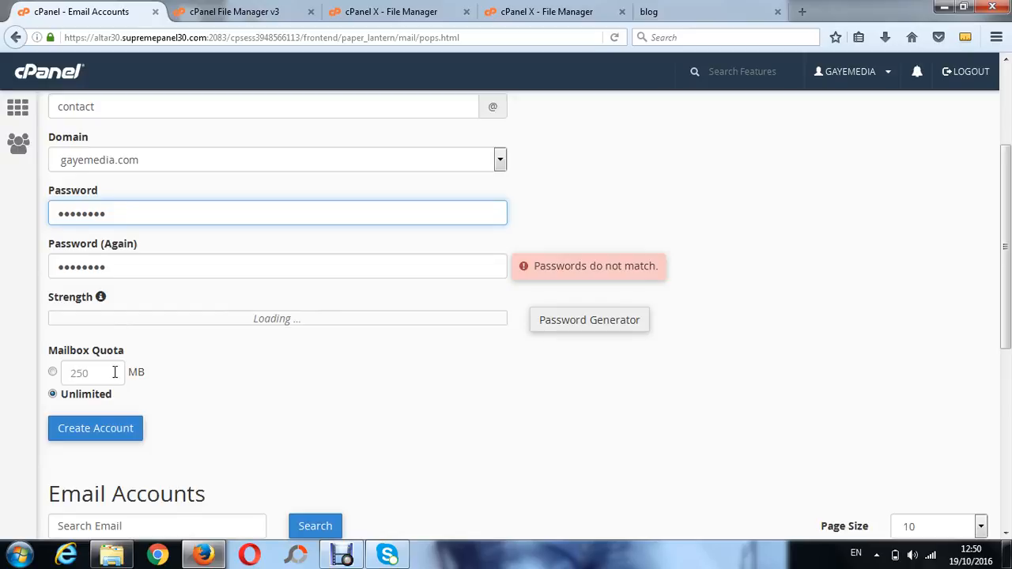
pyautogui.click(101, 437)
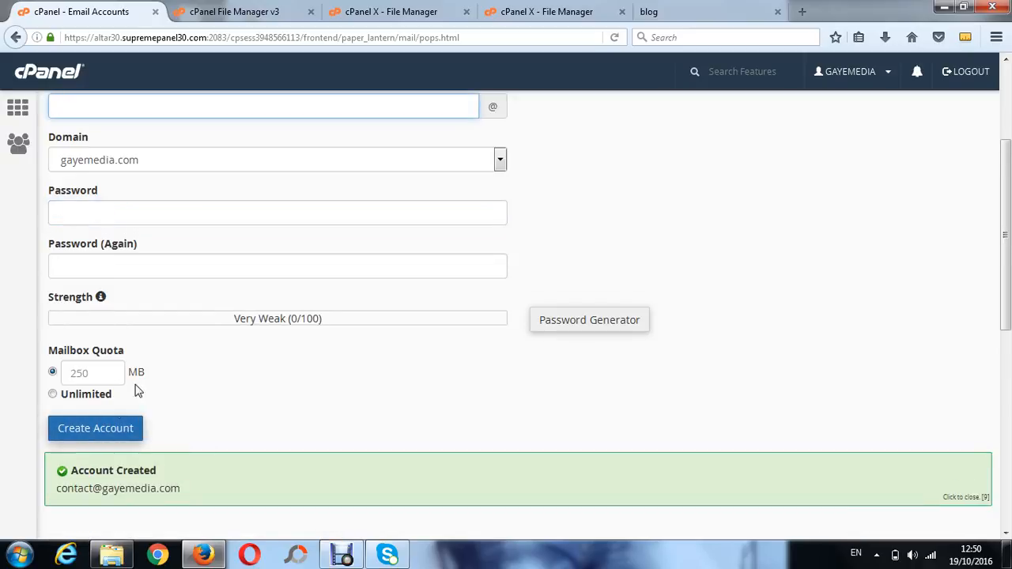
# Open ModSecurity from the cPanel home and turn it off for both blog.gayemedia.com and gayemedia.com
pyautogui.click(48, 77)
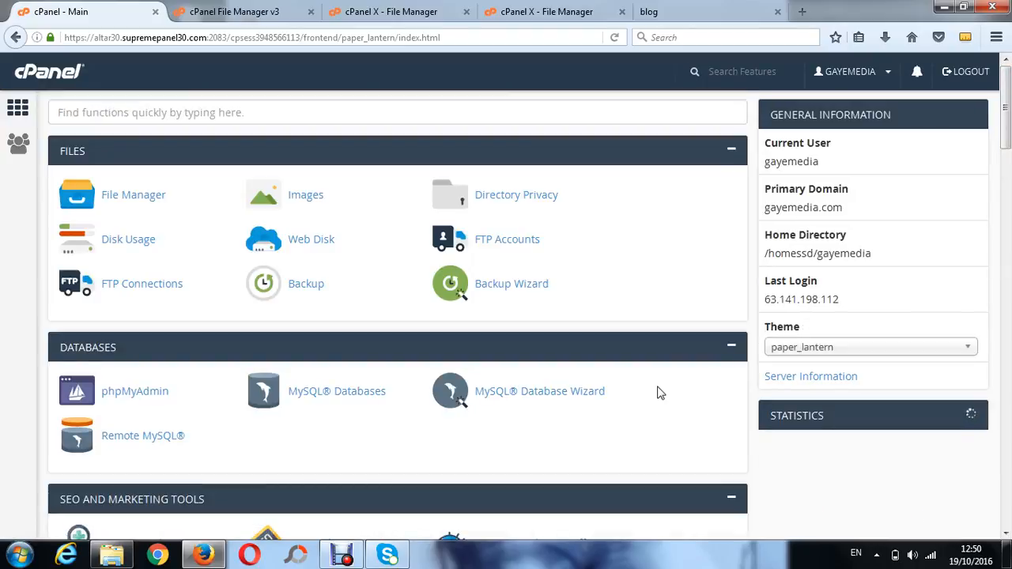
pyautogui.scroll(-8, 661, 393)
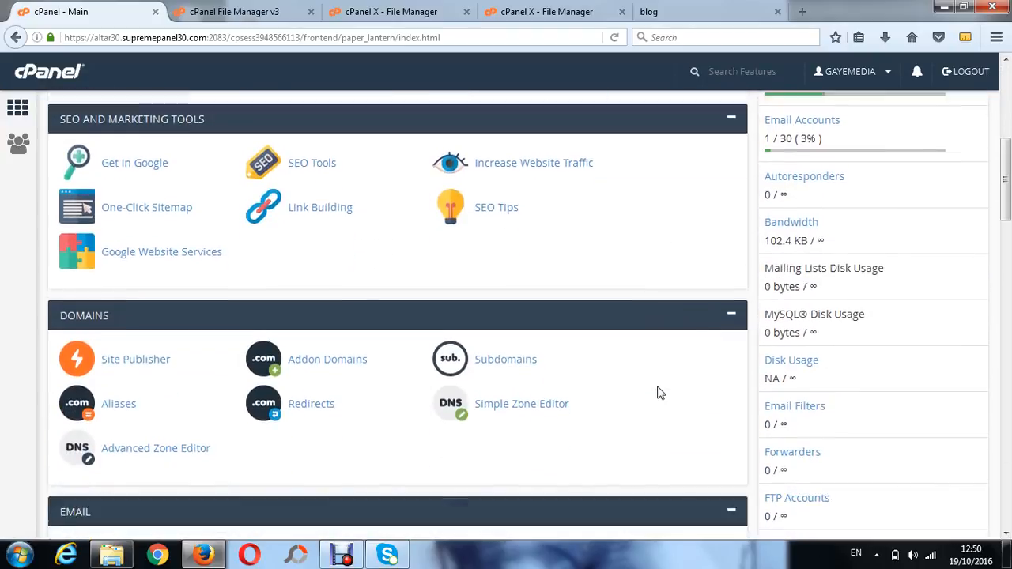
pyautogui.scroll(-10, 660, 393)
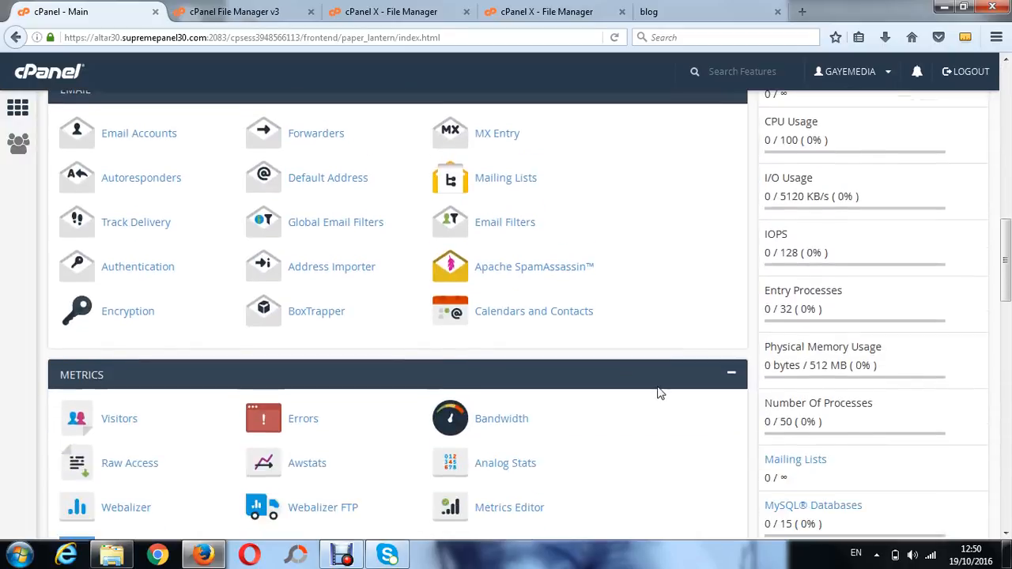
pyautogui.scroll(-8, 661, 393)
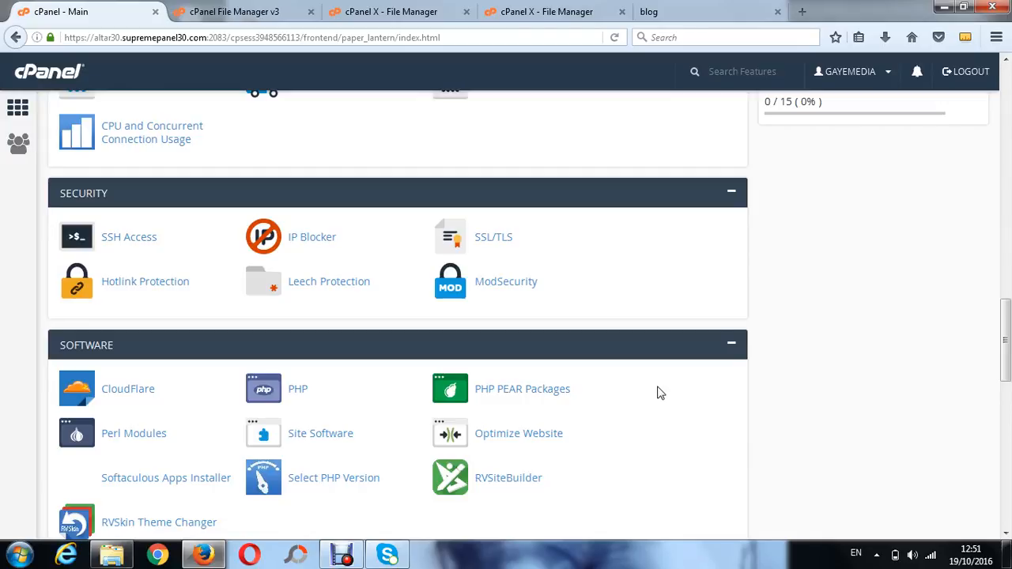
pyautogui.click(504, 285)
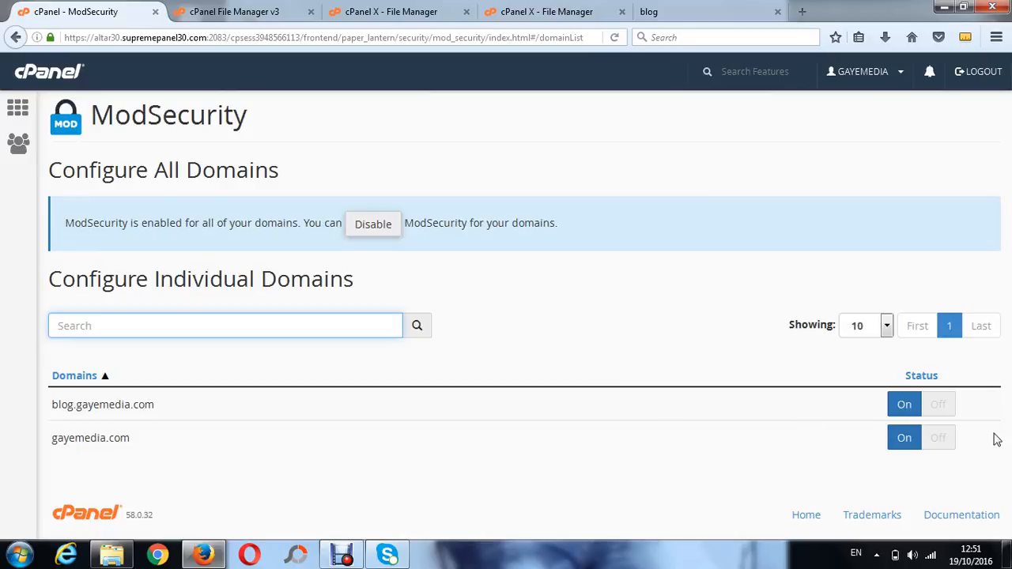
pyautogui.click(942, 411)
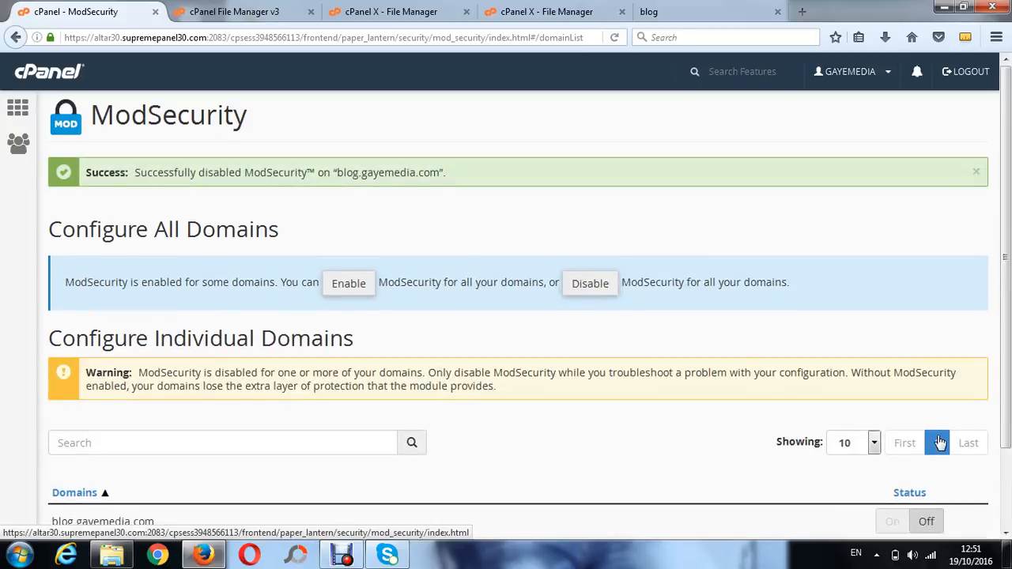
pyautogui.scroll(-2, 940, 441)
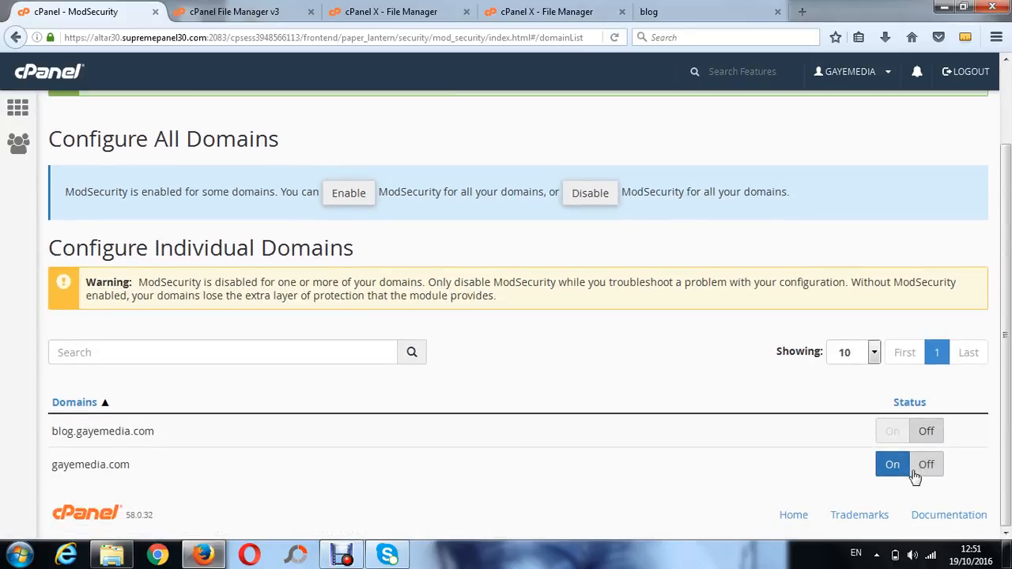
pyautogui.click(924, 466)
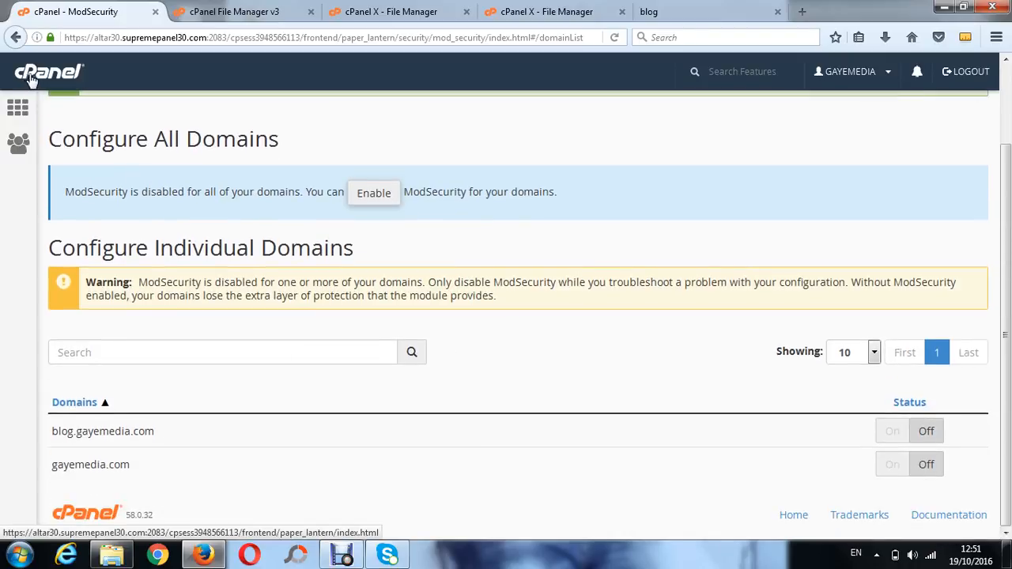
# Return to the cPanel home, browse down through the feature sections and back up, and log out
pyautogui.click(35, 80)
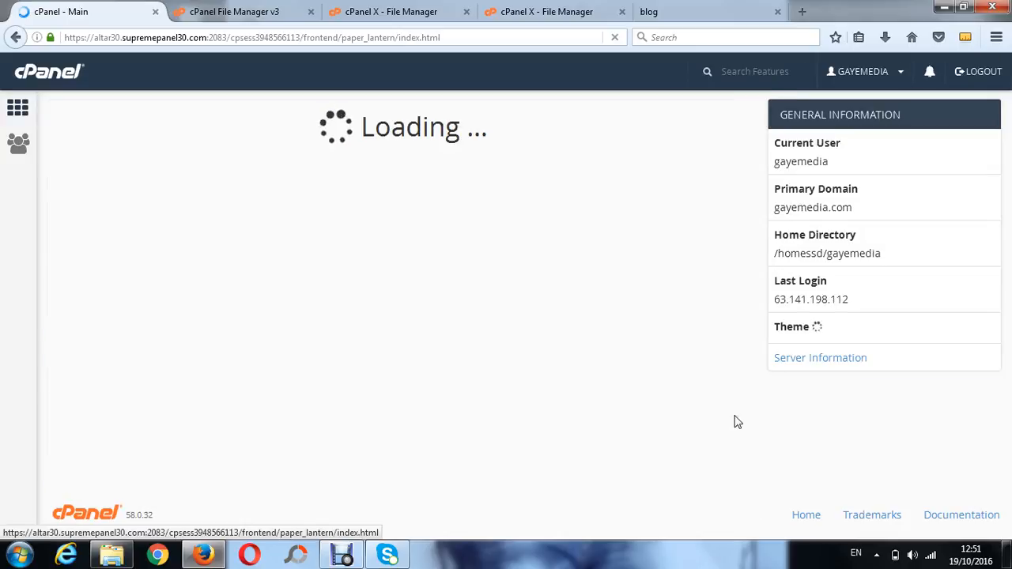
pyautogui.scroll(-2, 892, 379)
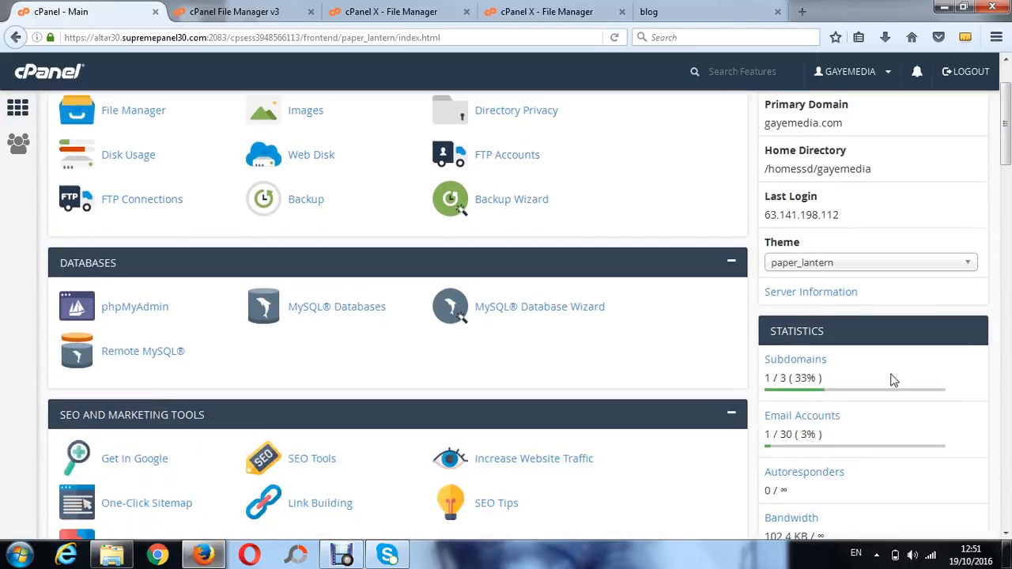
pyautogui.moveTo(1003, 128); pyautogui.dragTo(997, 467)
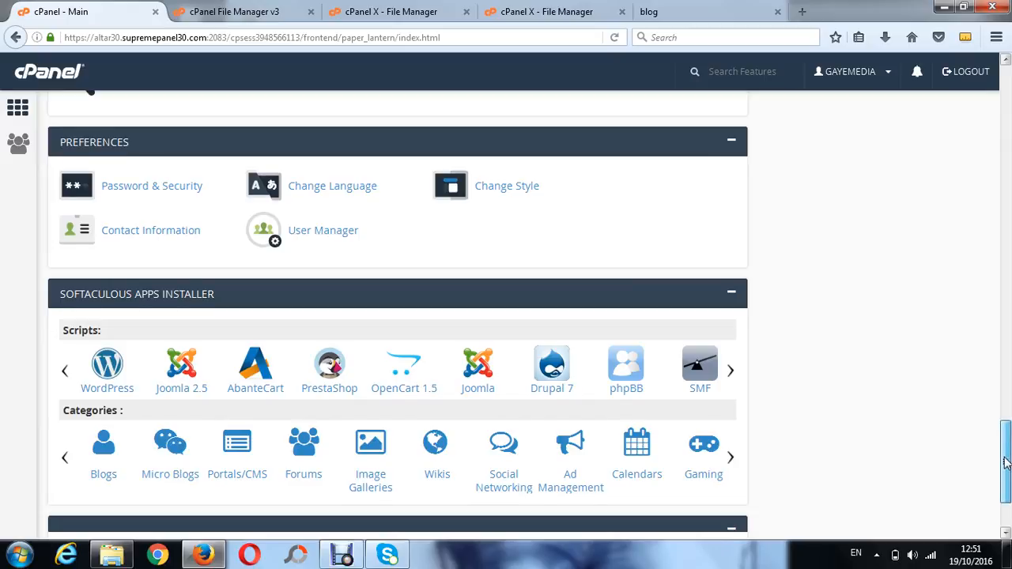
pyautogui.moveTo(1006, 463); pyautogui.dragTo(1009, 95)
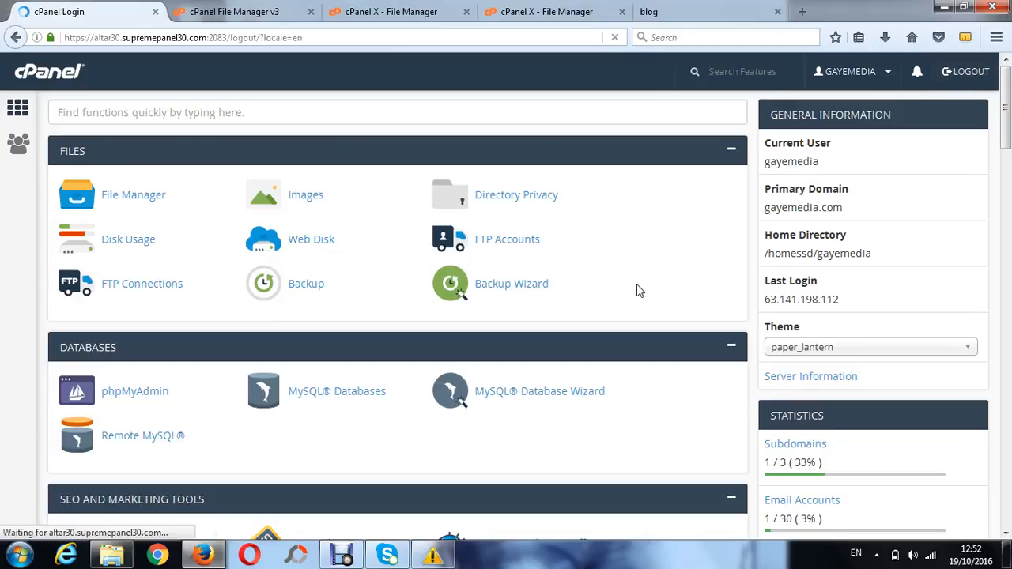
pyautogui.moveTo(345, 560)
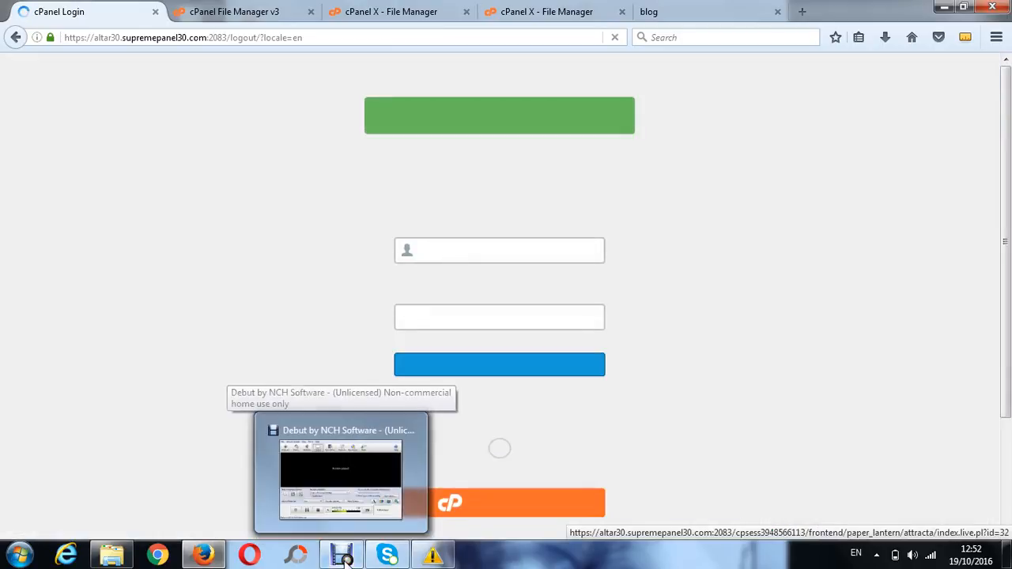